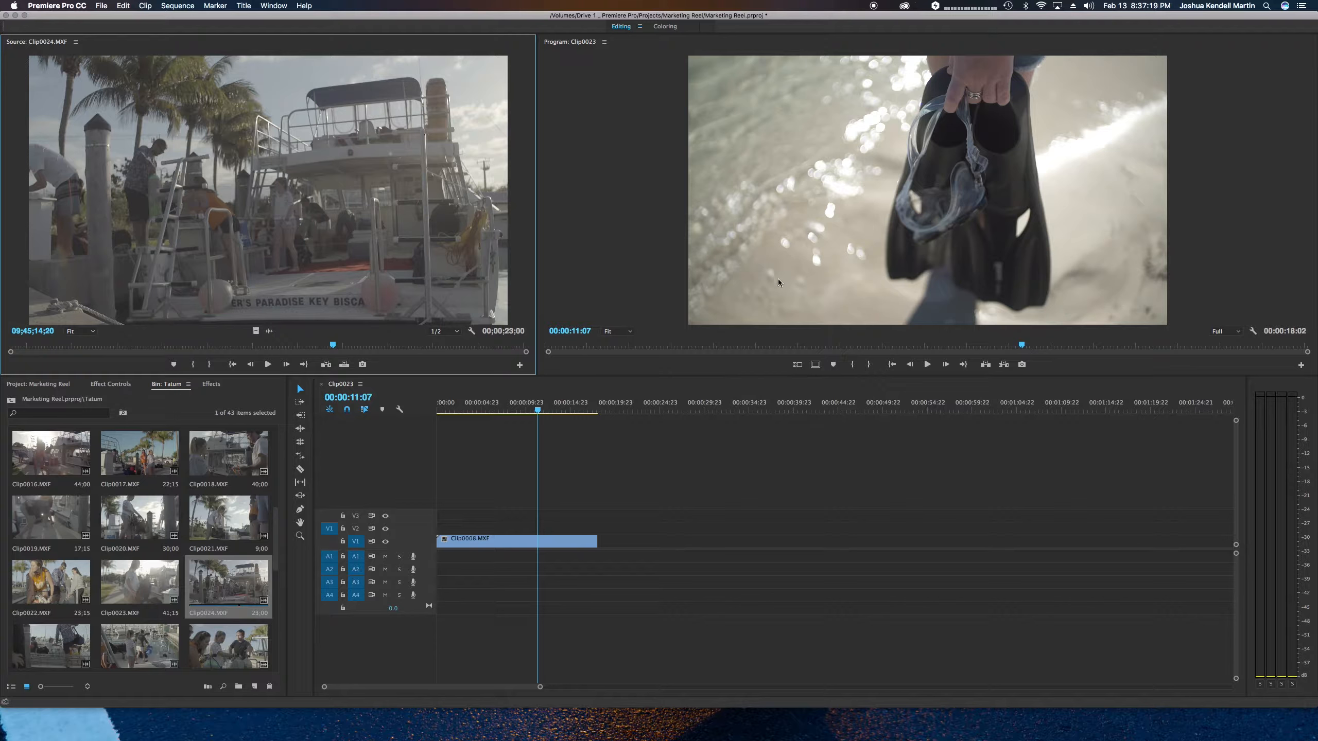
Start exporting the current sequence frame as a still and browse to the Projects/Marketing Reel folder on Drive 1 _ Premiere Pro.
left_click(1022, 365)
key("Return")
left_click(1022, 365)
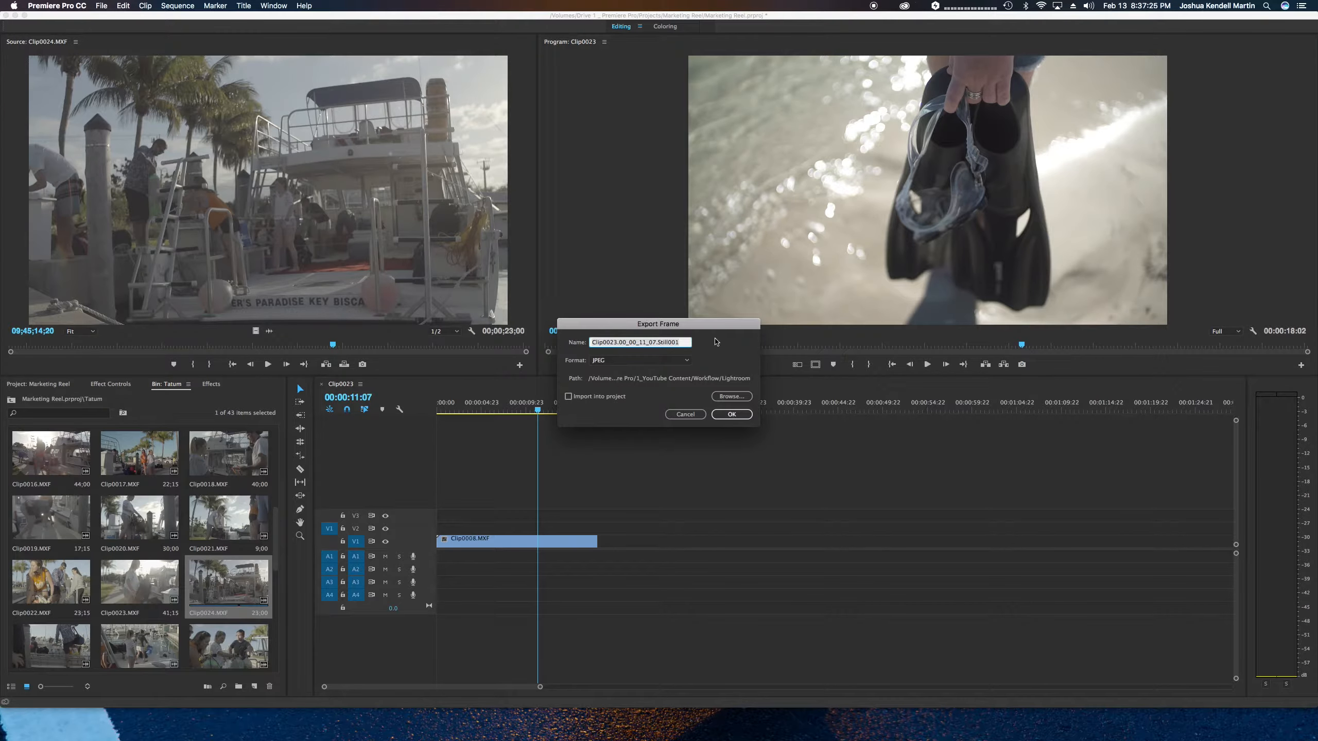
left_click(725, 396)
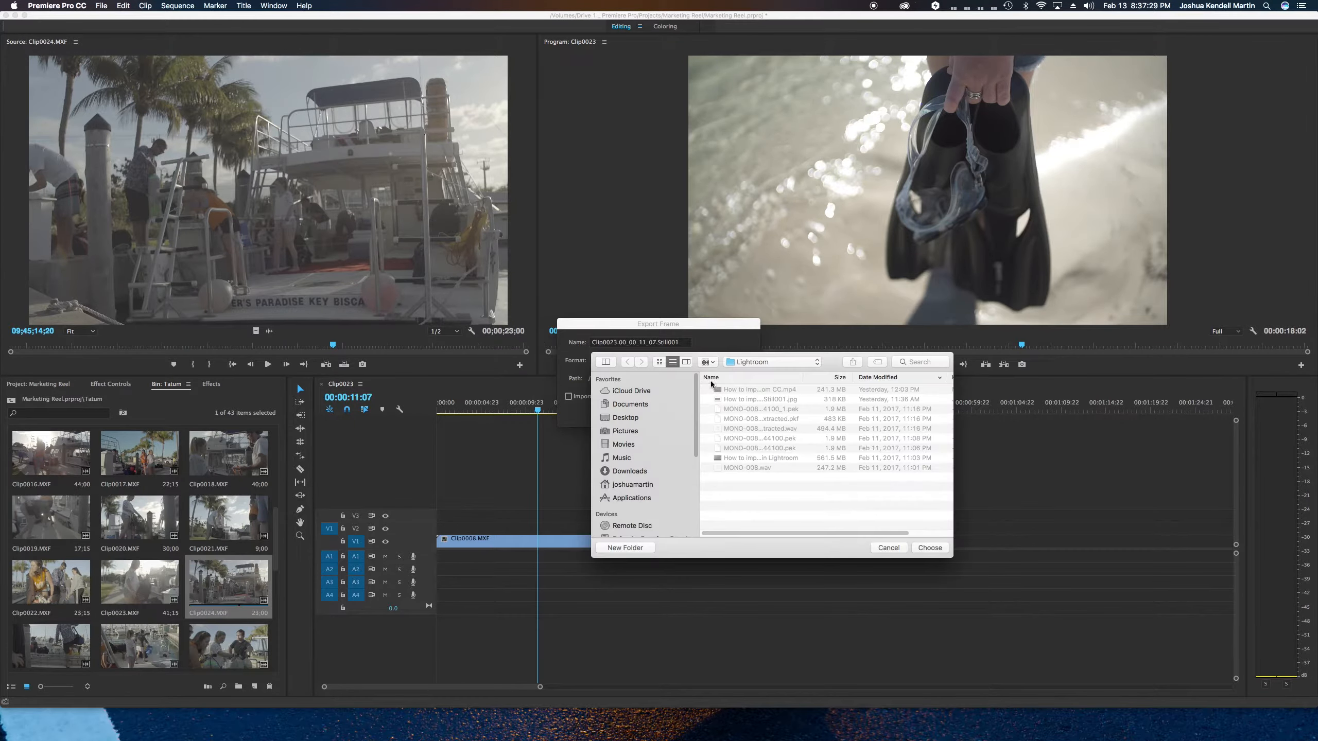
scroll(682, 435, "down", 4)
left_click(643, 447)
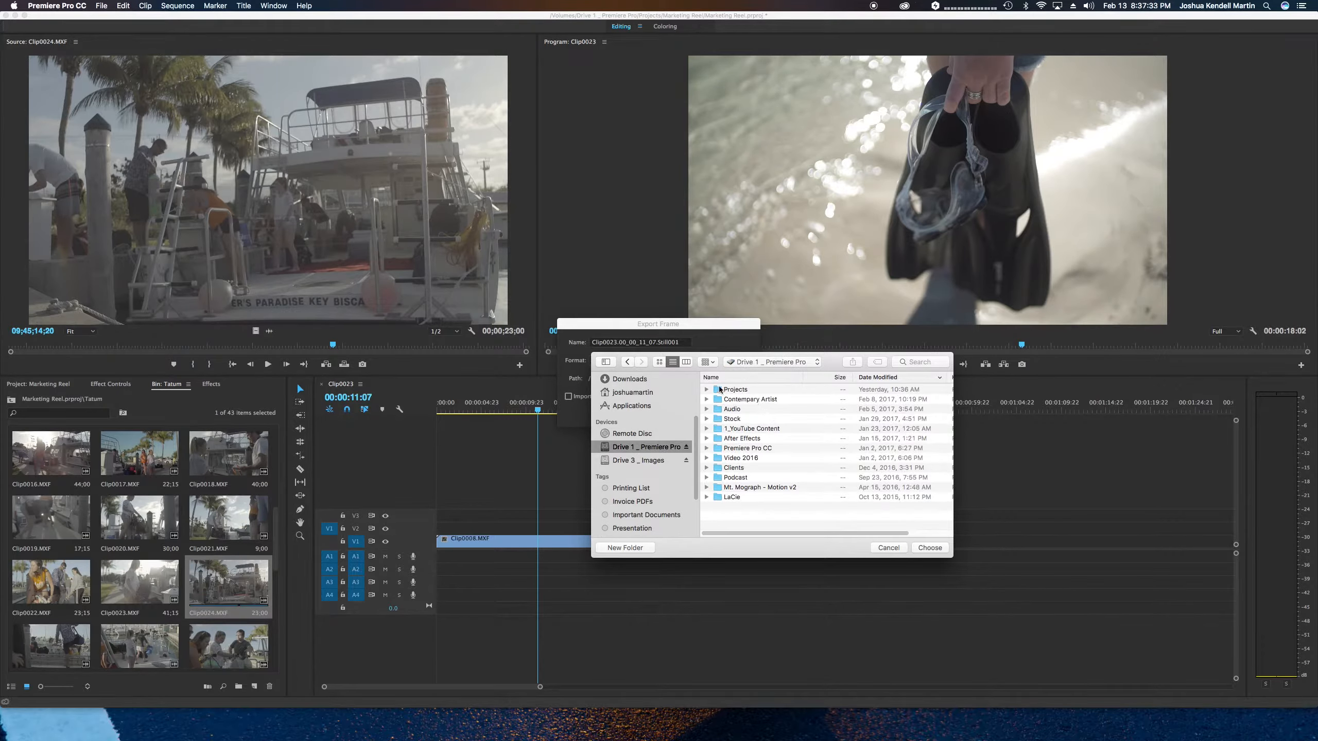
double_click(720, 388)
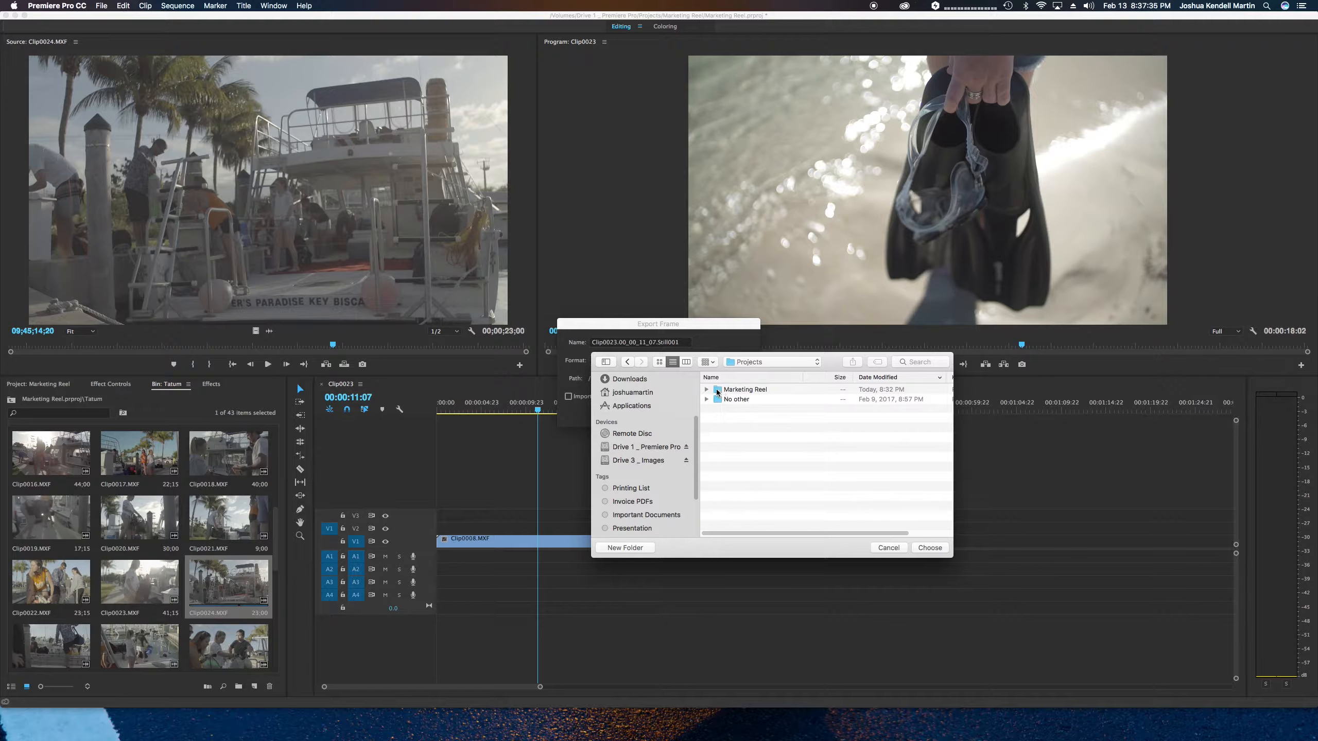
double_click(718, 390)
Create a folder named "color grade" in Marketing Reel and export the frame into it as a JPEG.
left_click(622, 547)
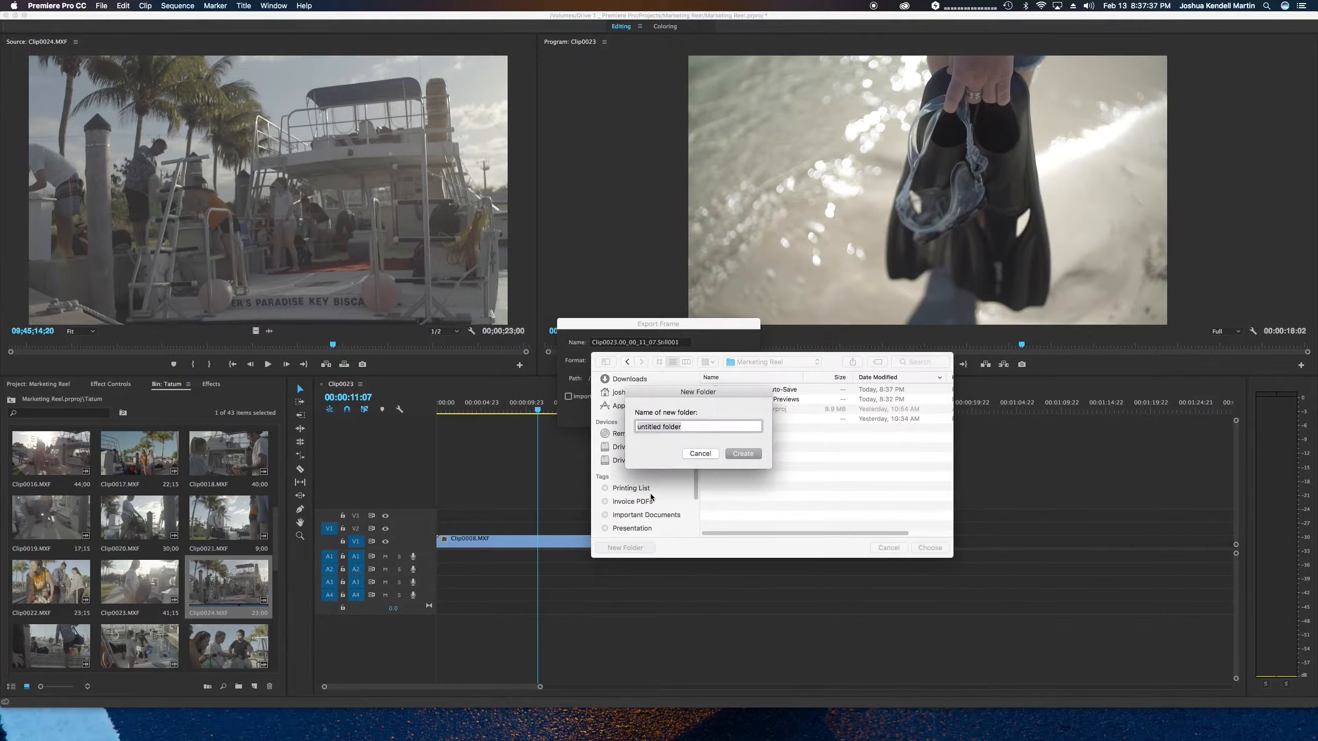
type("color grade")
key("Return")
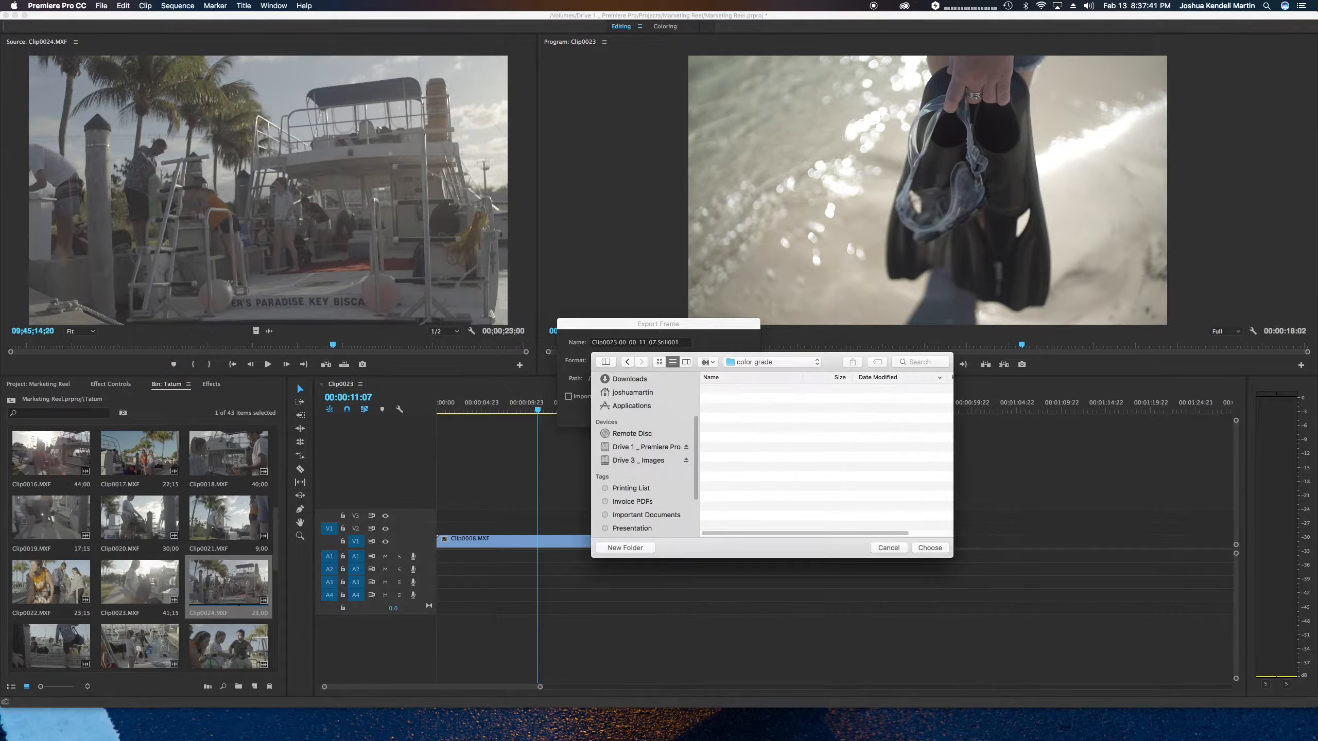
key("Return")
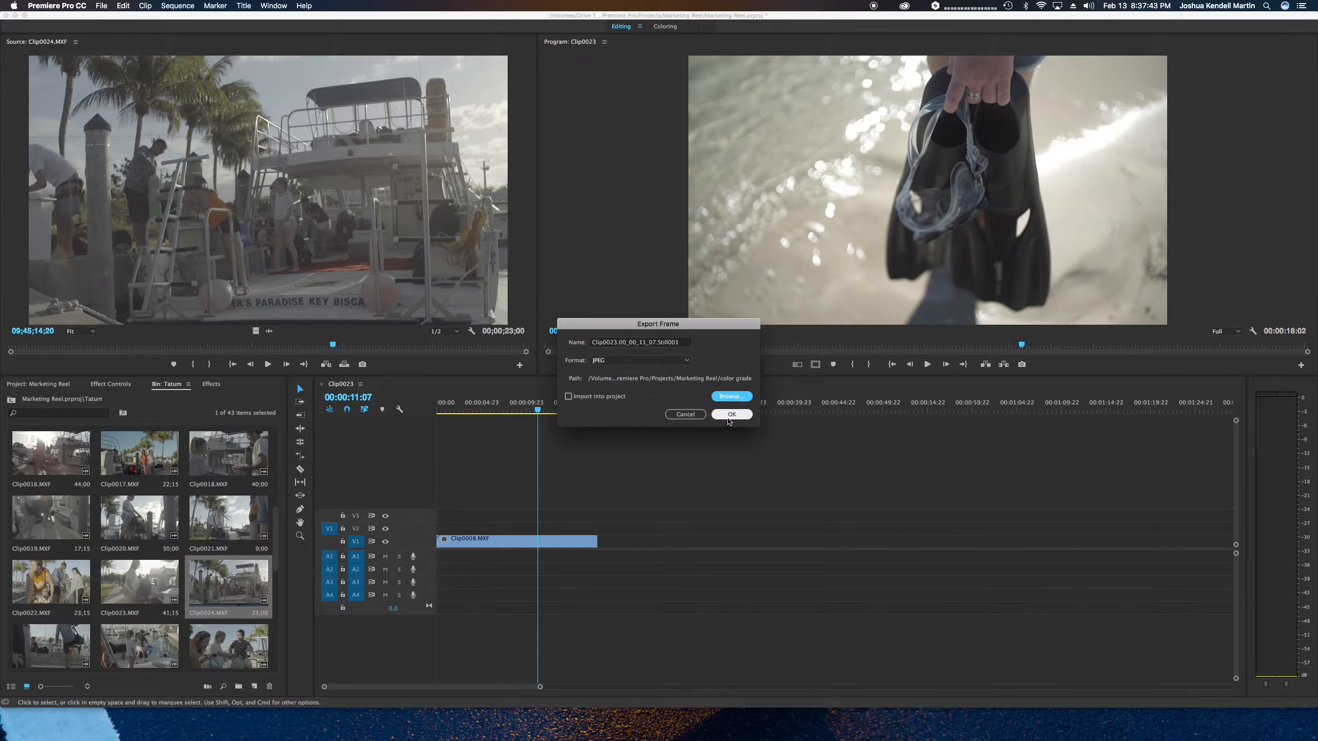
left_click(731, 414)
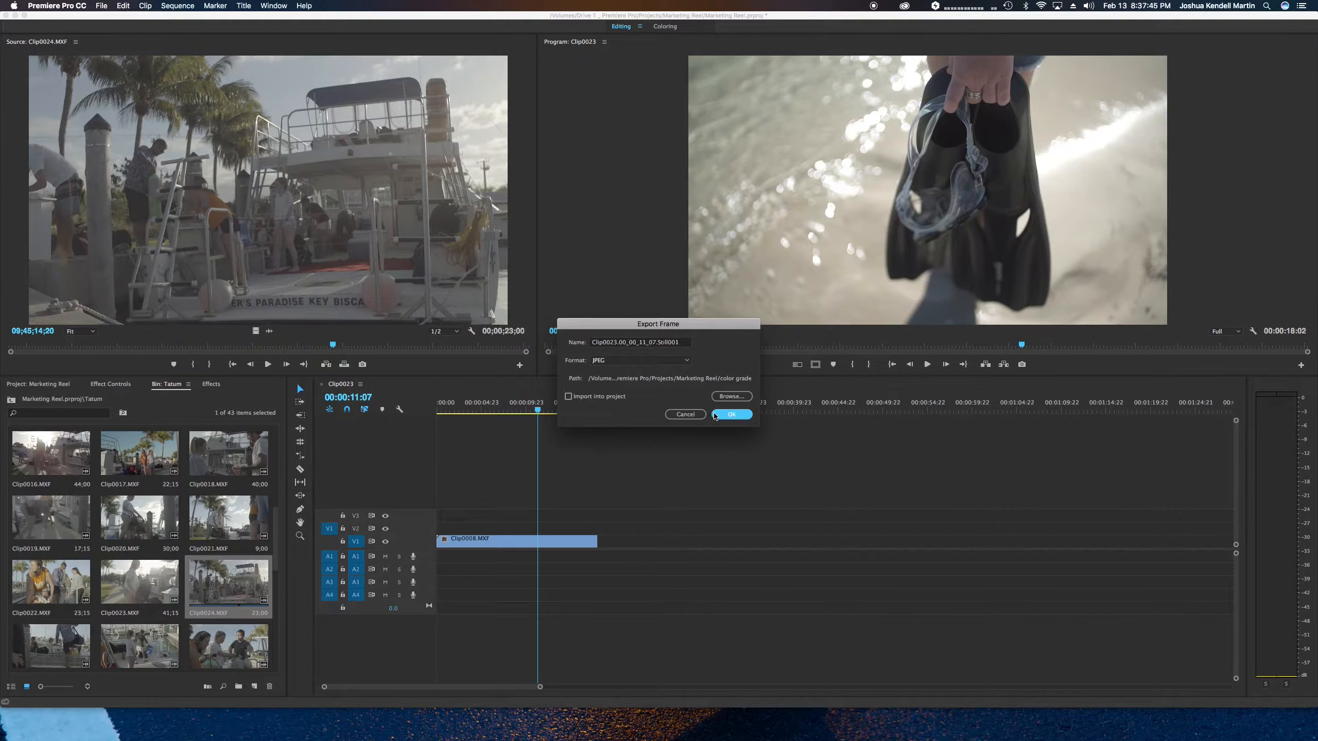
Start a still export from the source clip Clip0024.MXF, and scrub the sequence to 00:01:12:01 in the Clip0040.MXF shot.
left_click(358, 258)
left_click(362, 364)
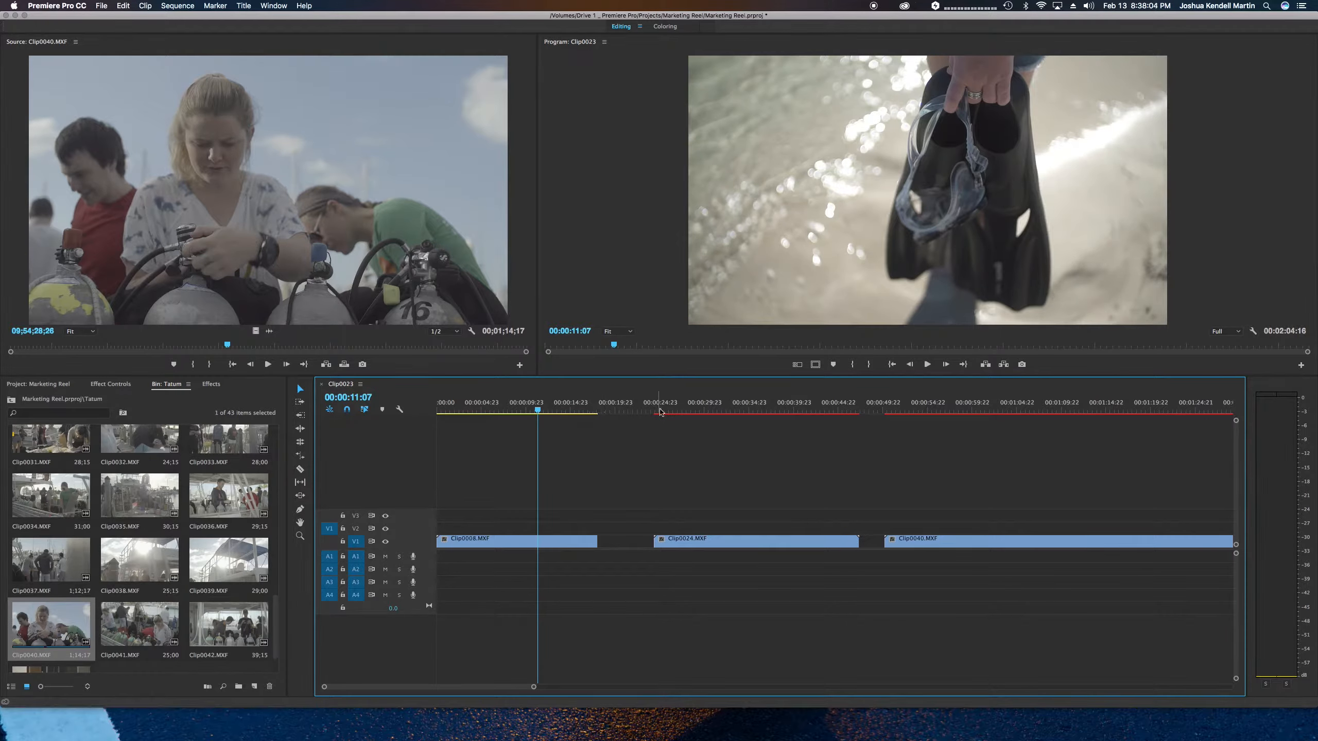
left_click(665, 404)
left_click_drag(666, 404, 570, 434)
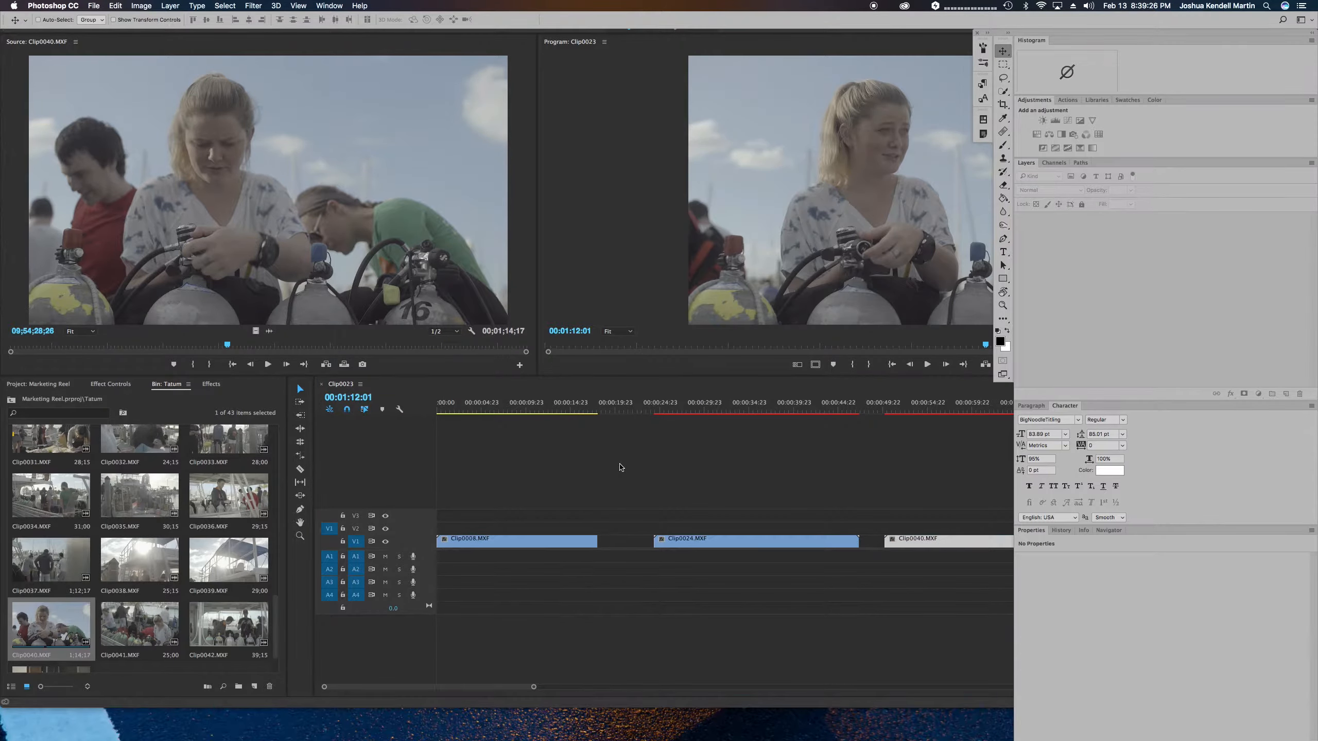
Switch to Photoshop and open the three exported stills from the color grade folder.
left_click(92, 6)
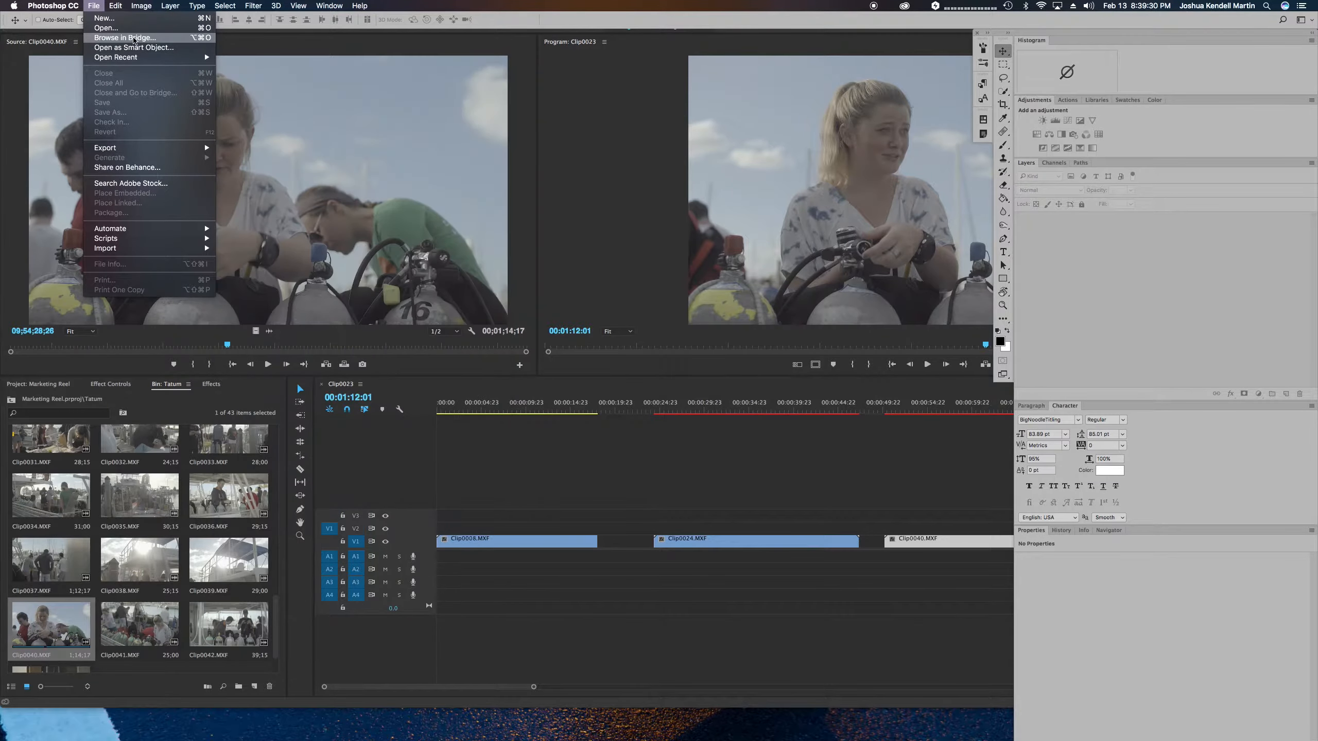
left_click(130, 28)
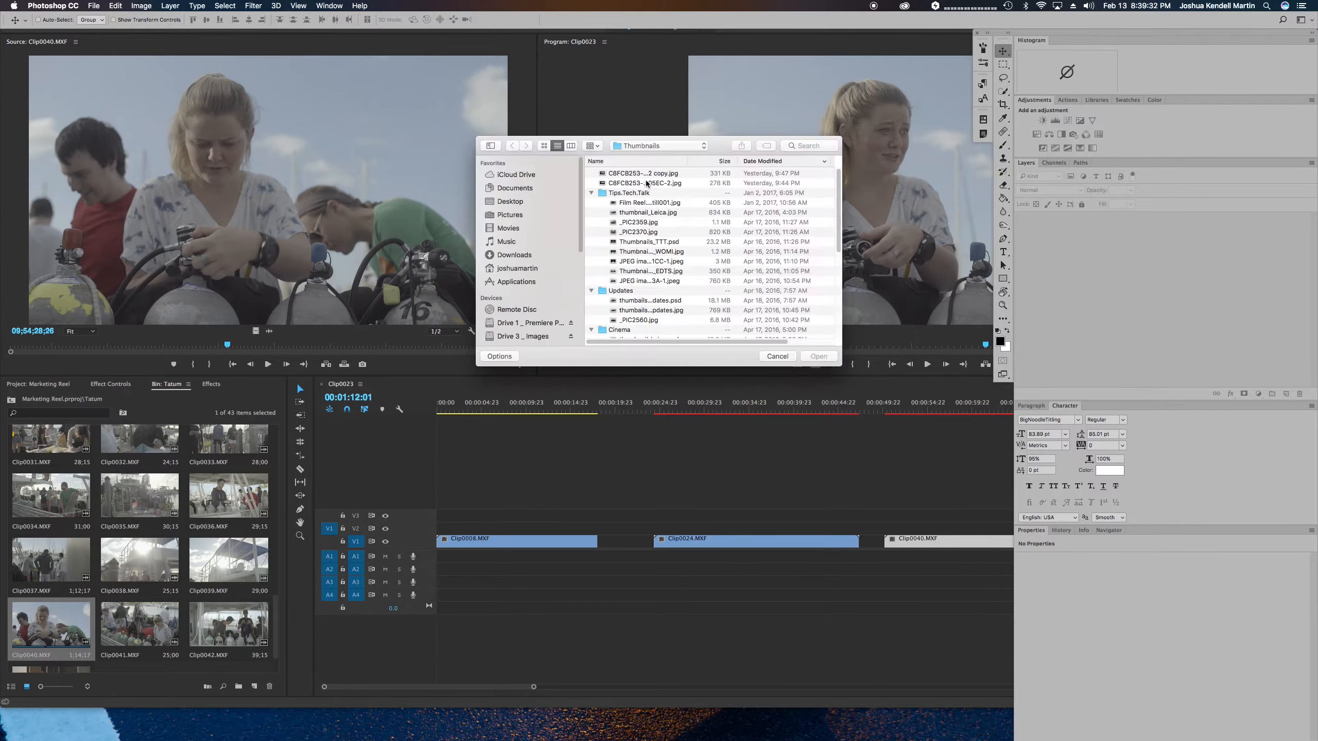
left_click(642, 146)
left_click(632, 243)
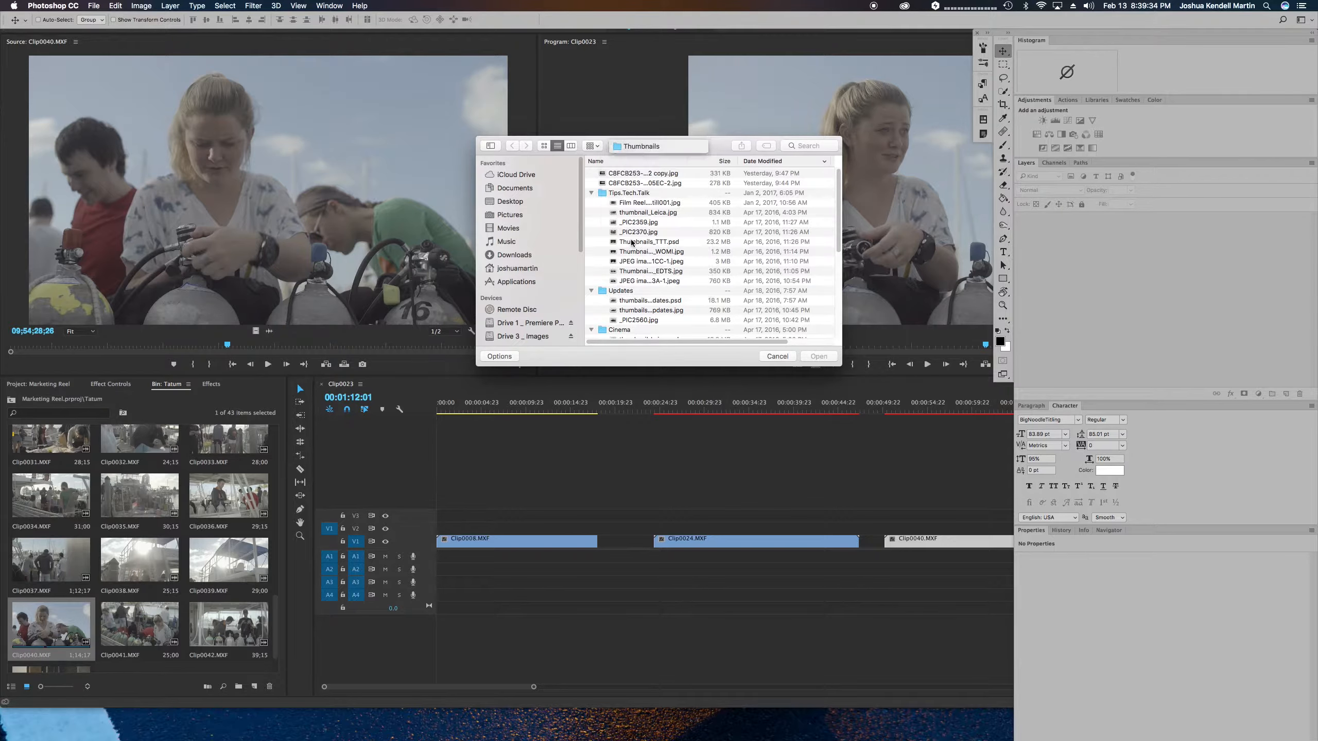
left_click(641, 145)
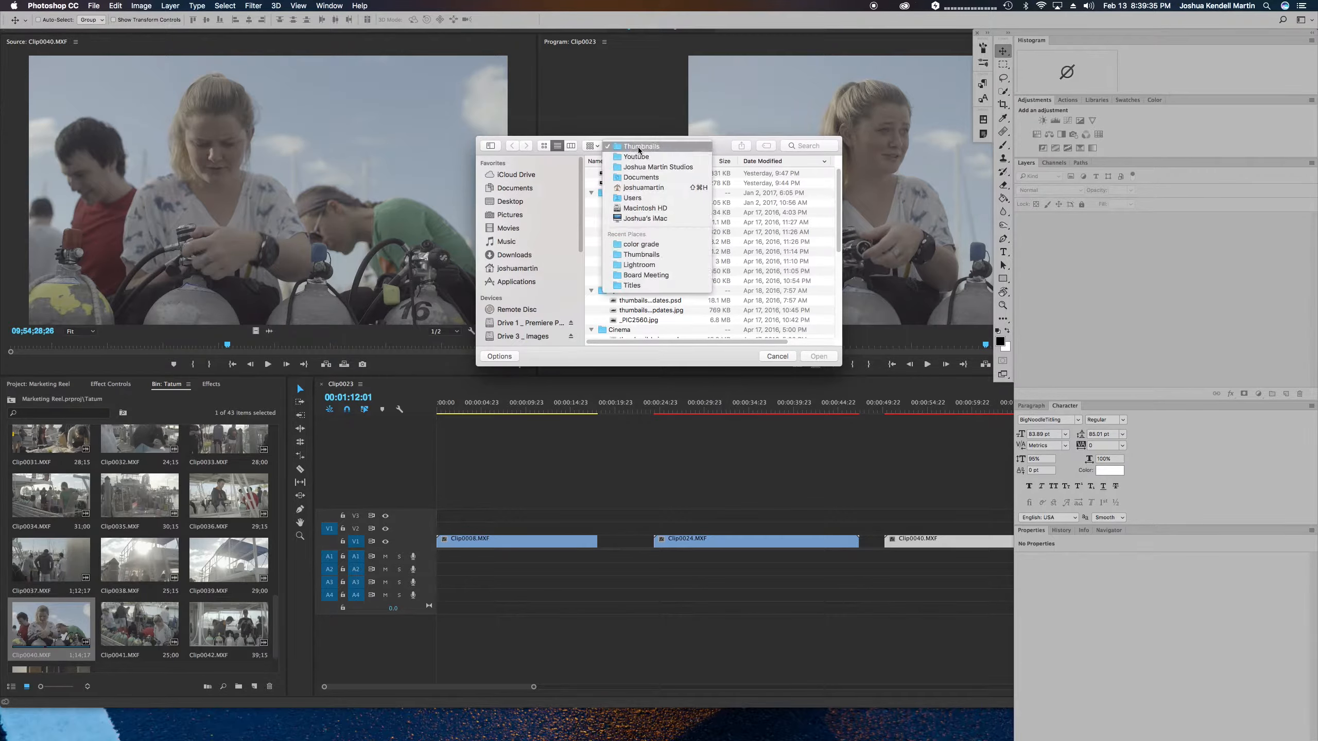
left_click(626, 248)
left_click_drag(626, 241, 639, 140)
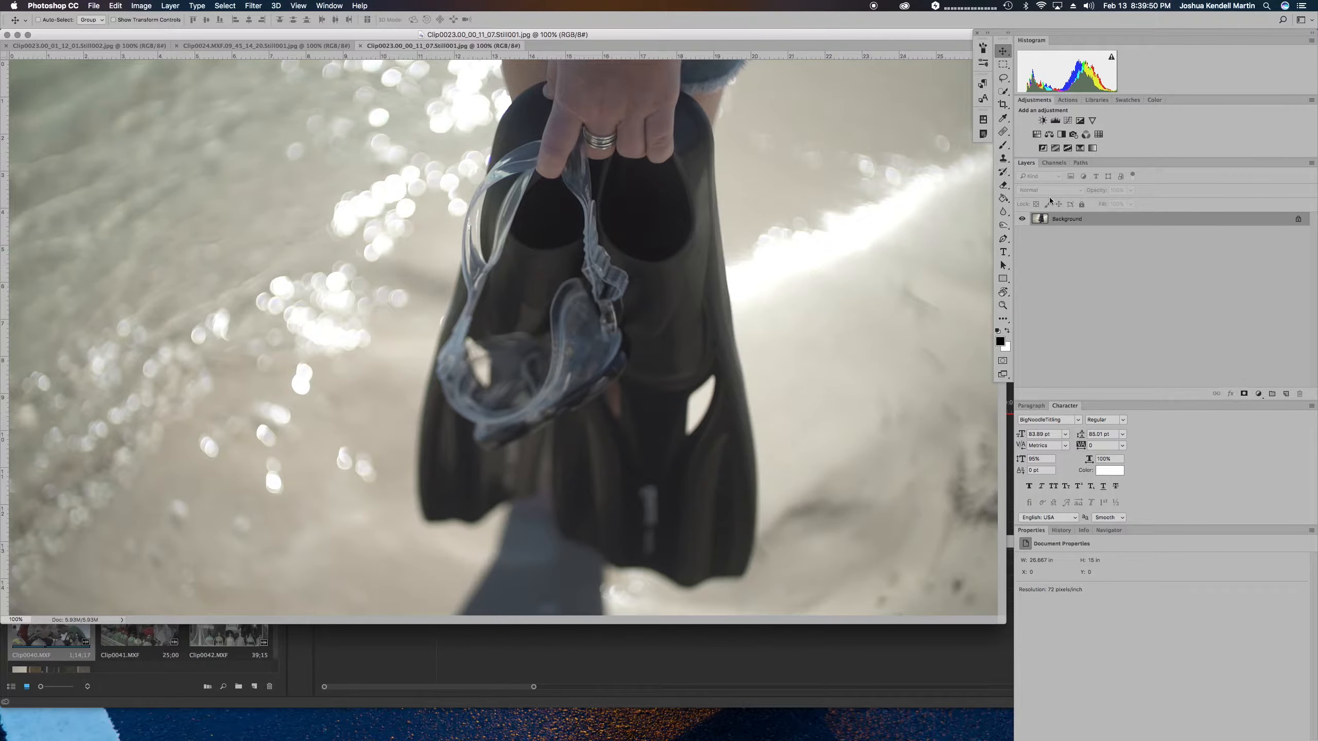
Add a Levels adjustment layer to the Clip0024 boat still and darken its midtones to about 0.88.
left_click(302, 46)
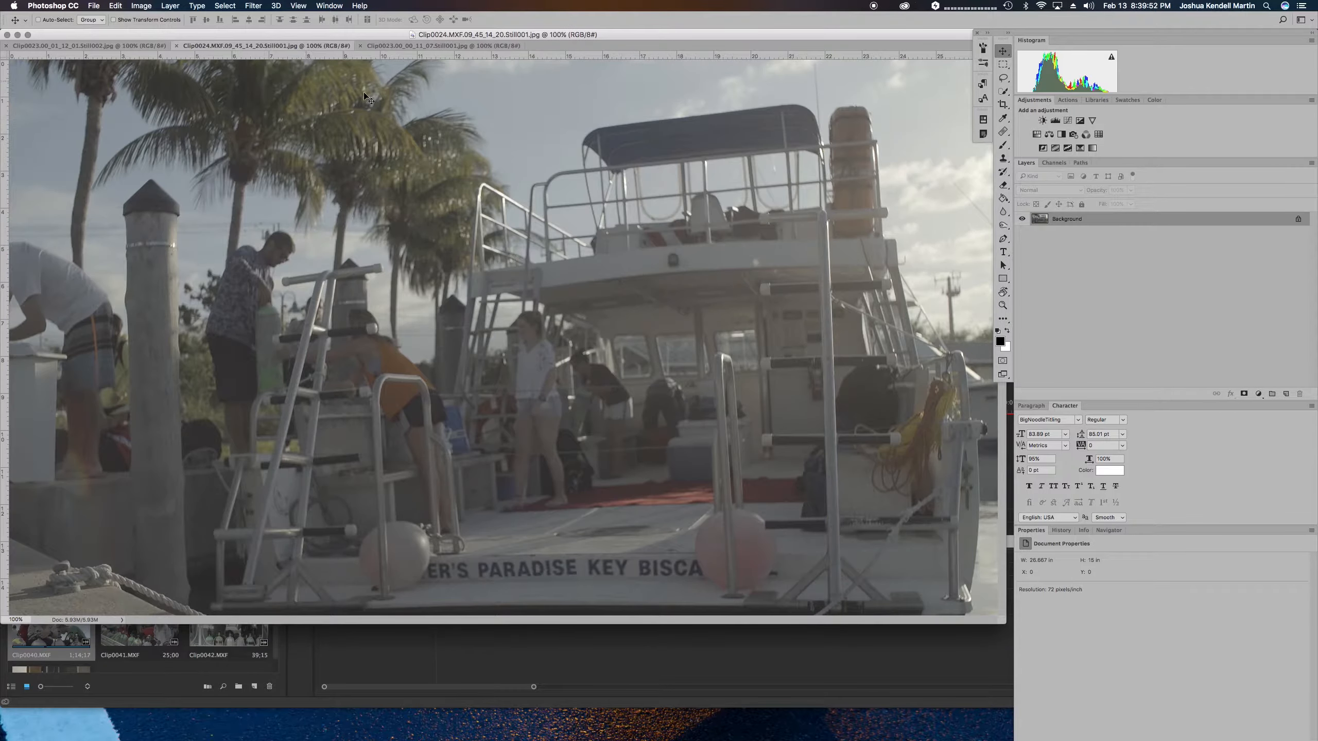
left_click(1055, 120)
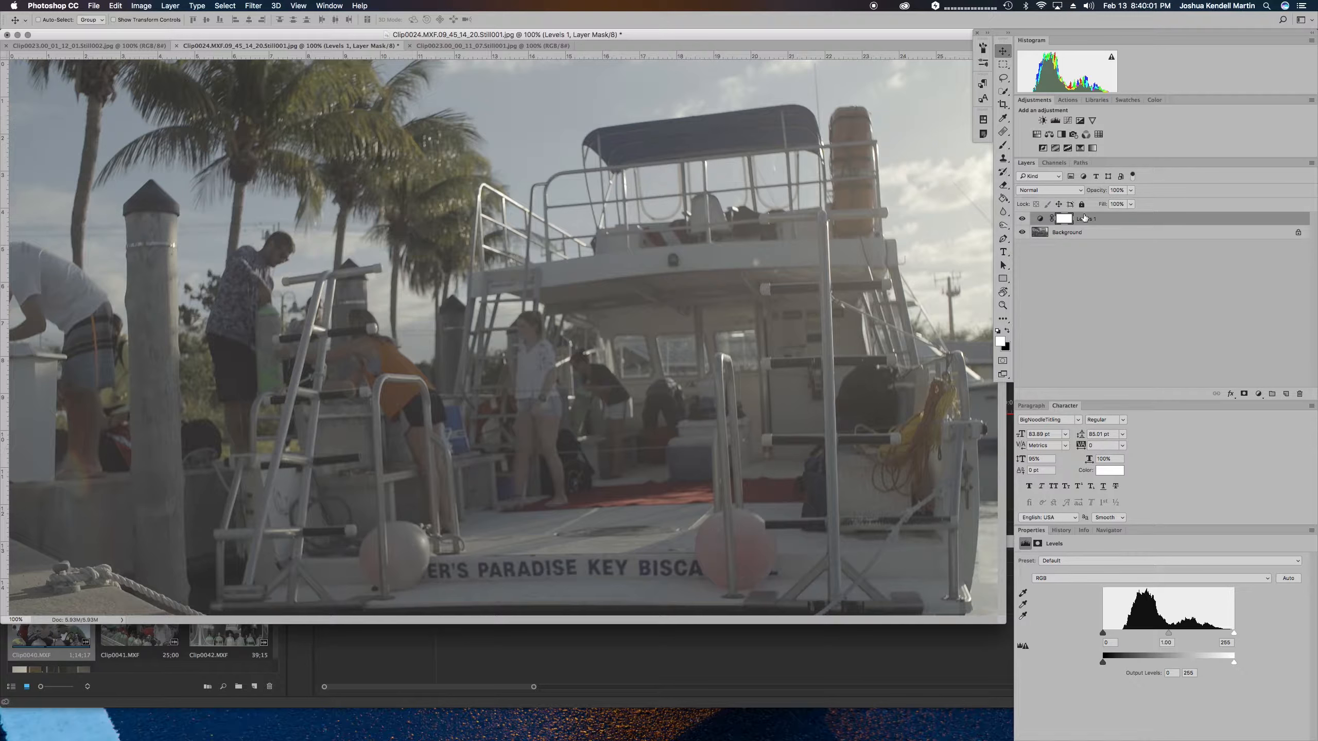
left_click(1039, 220)
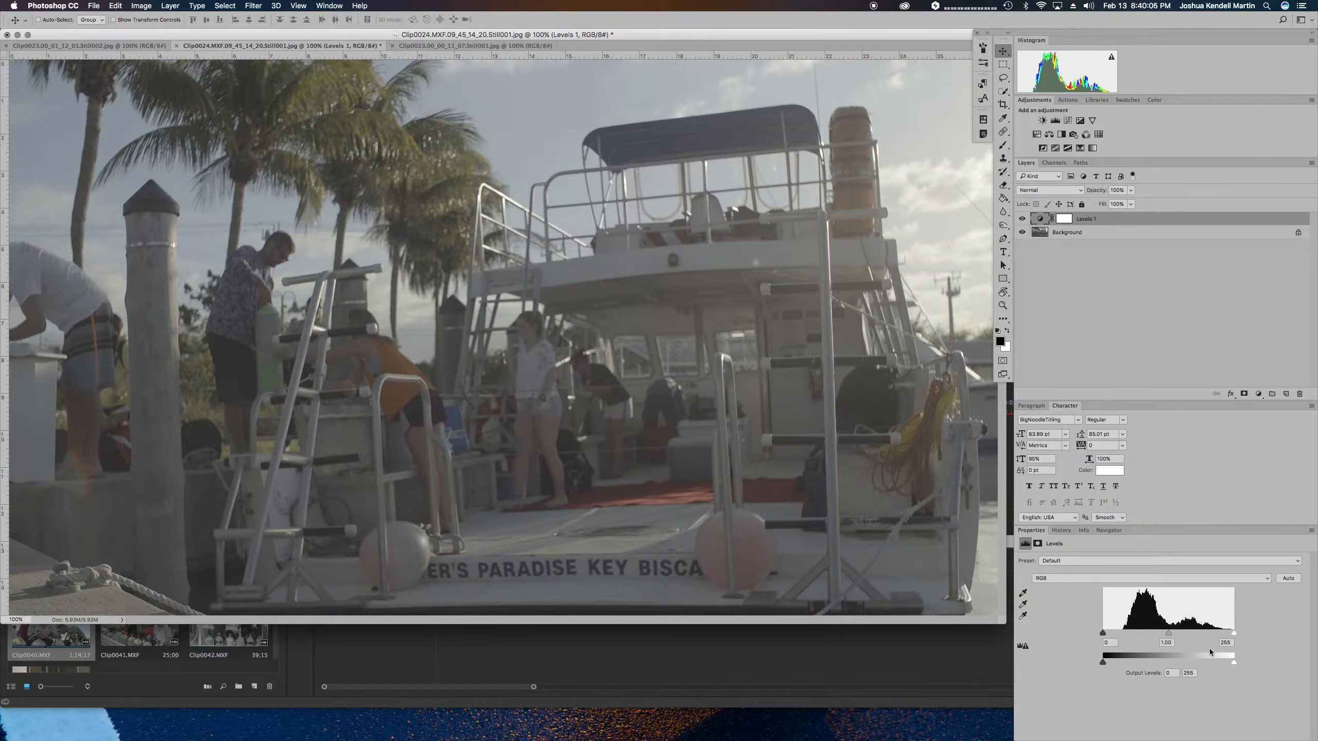
left_click_drag(1025, 532, 684, 345)
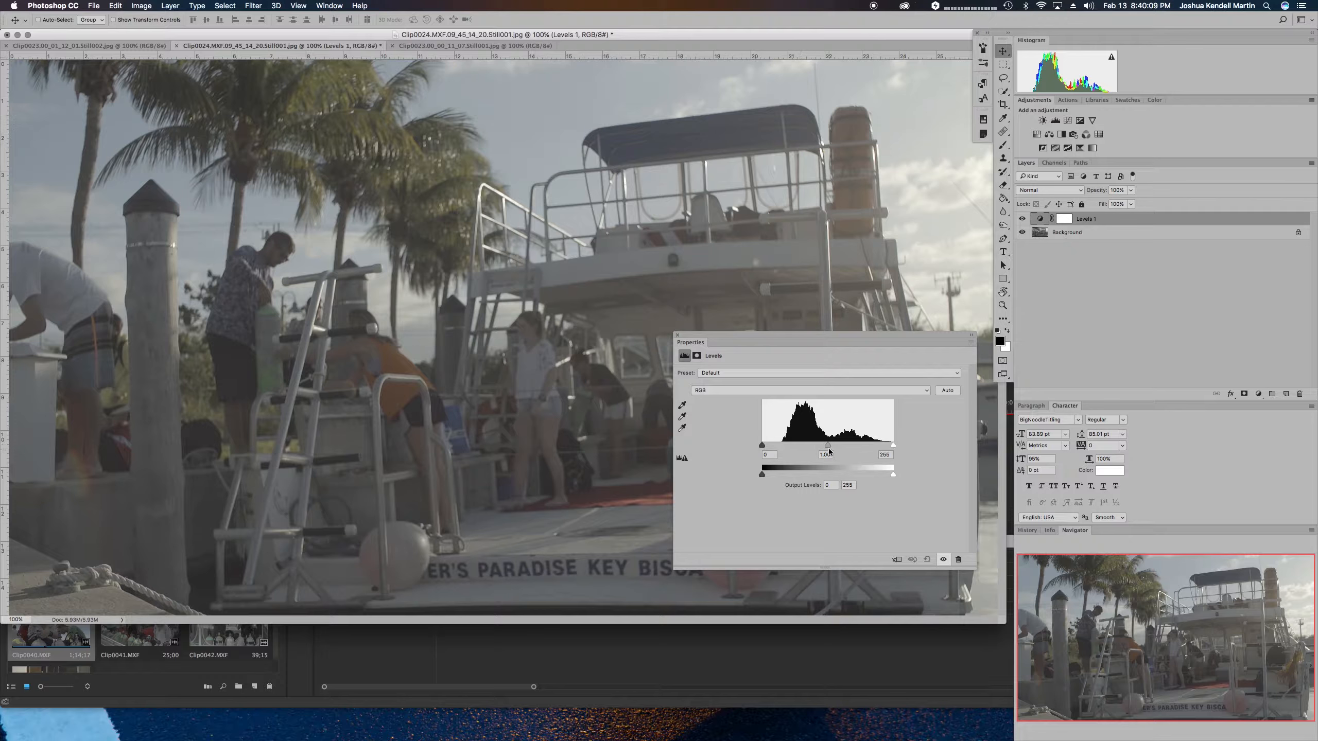
left_click_drag(829, 449, 834, 439)
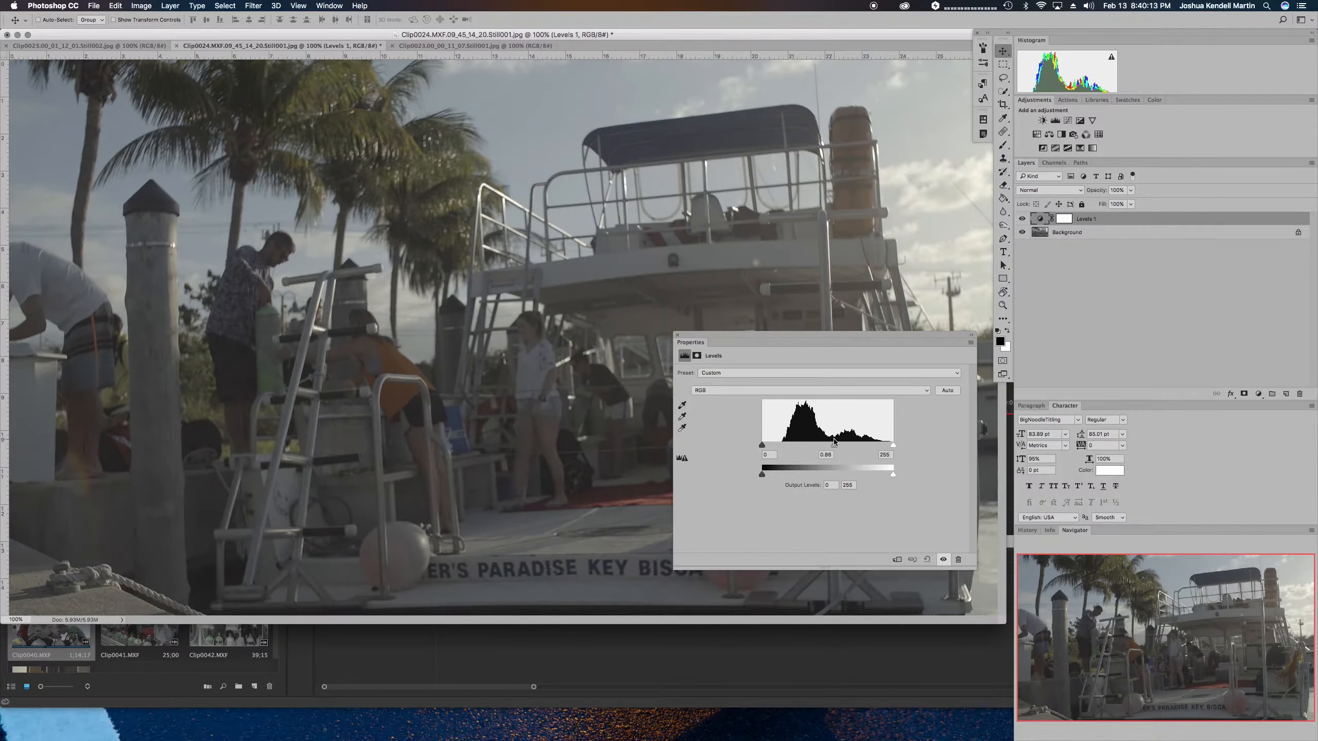
Add a Brightness/Contrast adjustment layer and raise the brightness to about 42.
left_click(1042, 120)
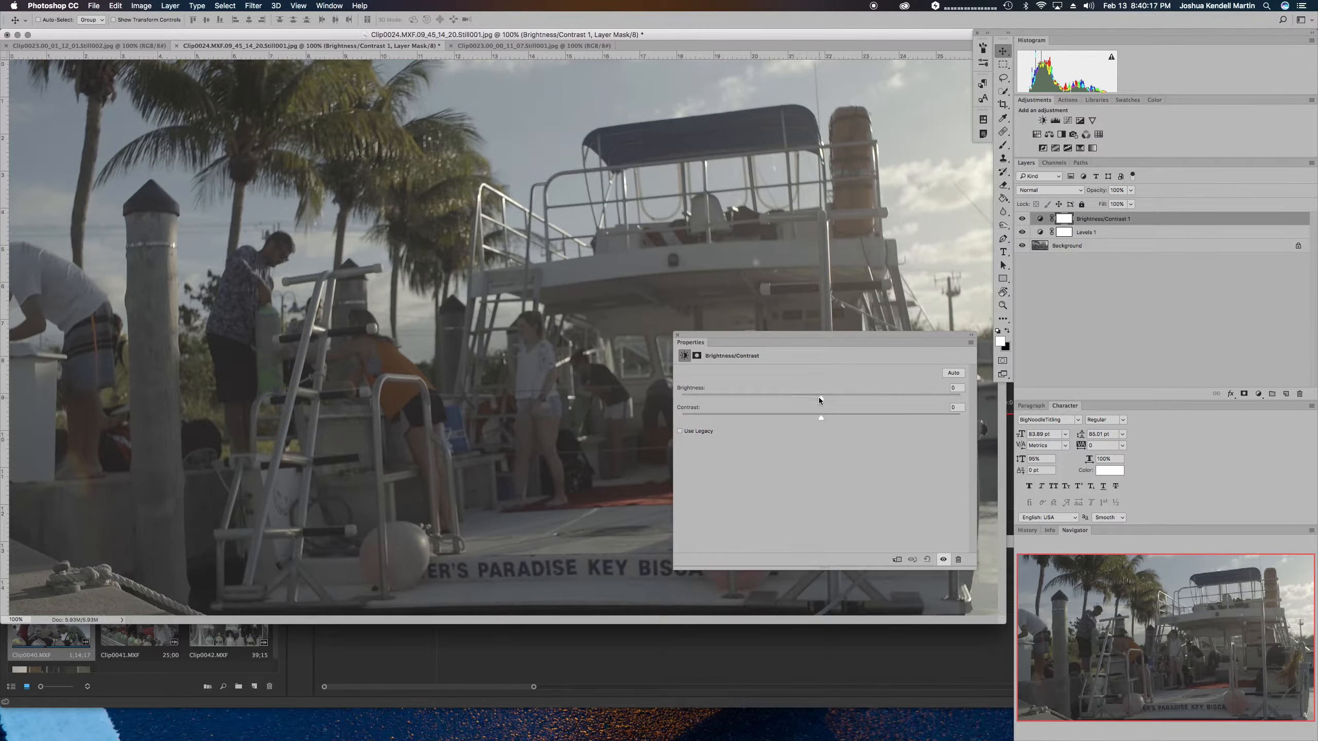
left_click_drag(819, 397, 859, 397)
left_click(1053, 308)
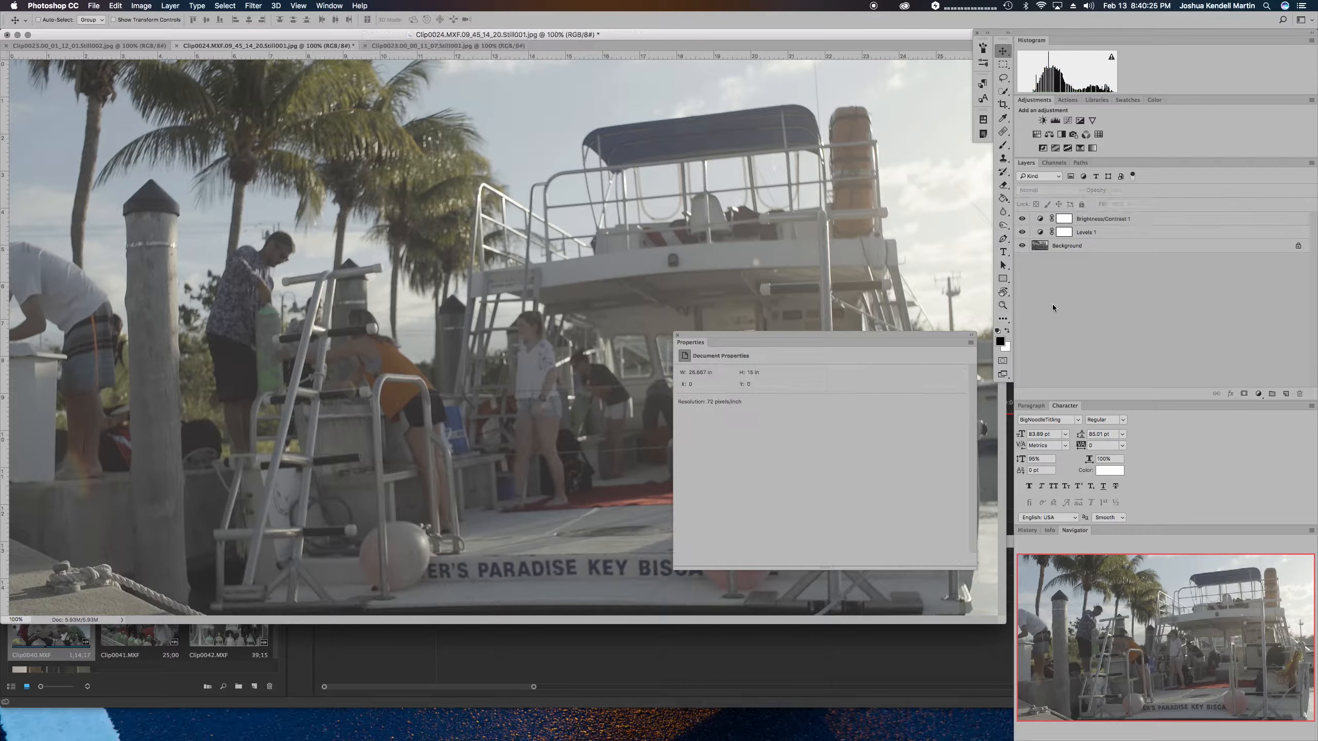
Group the Brightness/Contrast and Levels adjustment layers, and compare the image with the Brightness/Contrast layer hidden and shown.
left_click(1130, 229)
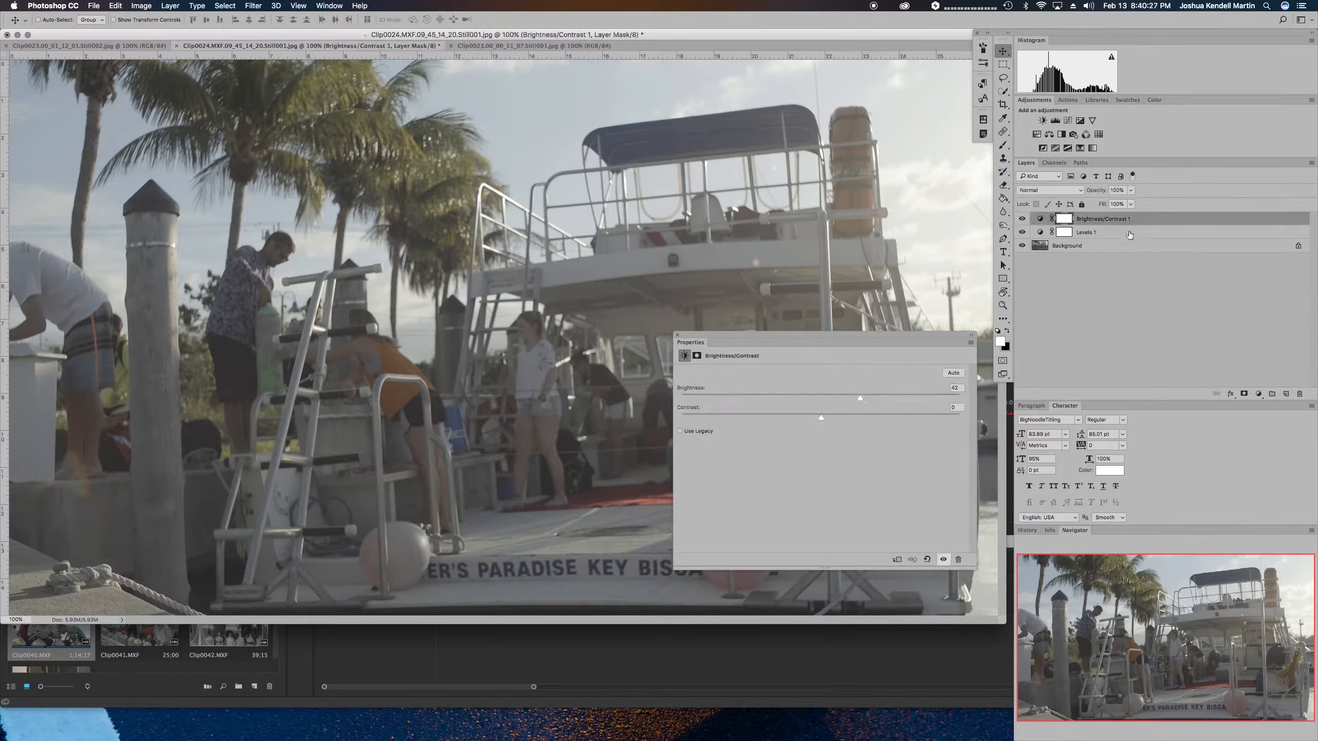
left_click(1128, 233, "shift")
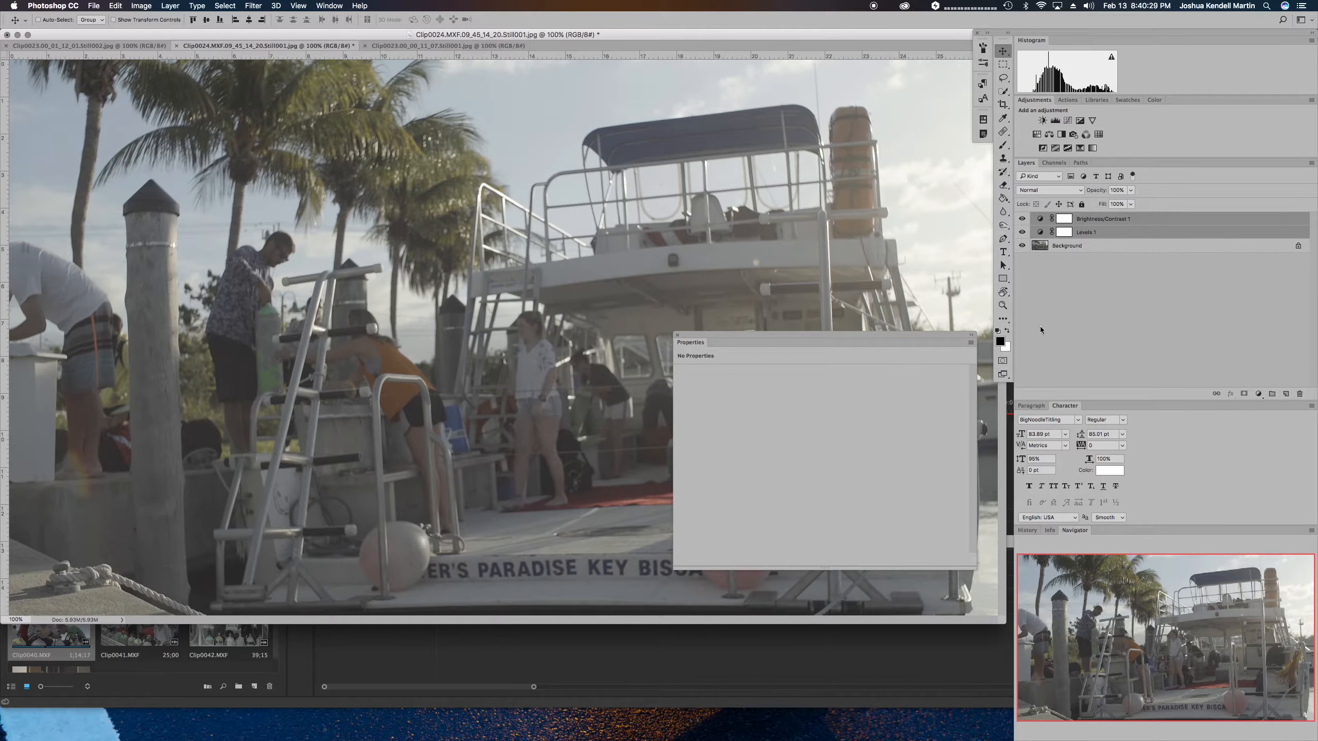
key("super+g")
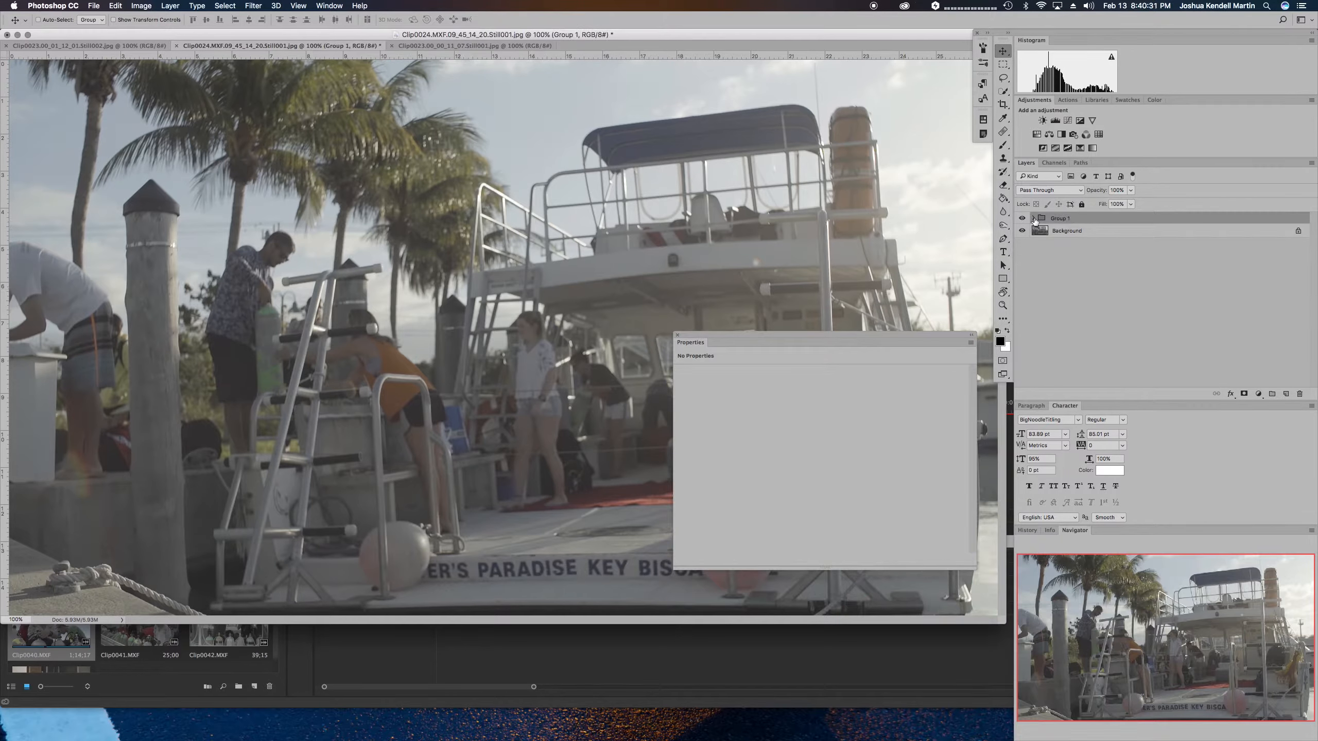
left_click(1033, 218)
left_click(1020, 230)
left_click(1020, 231)
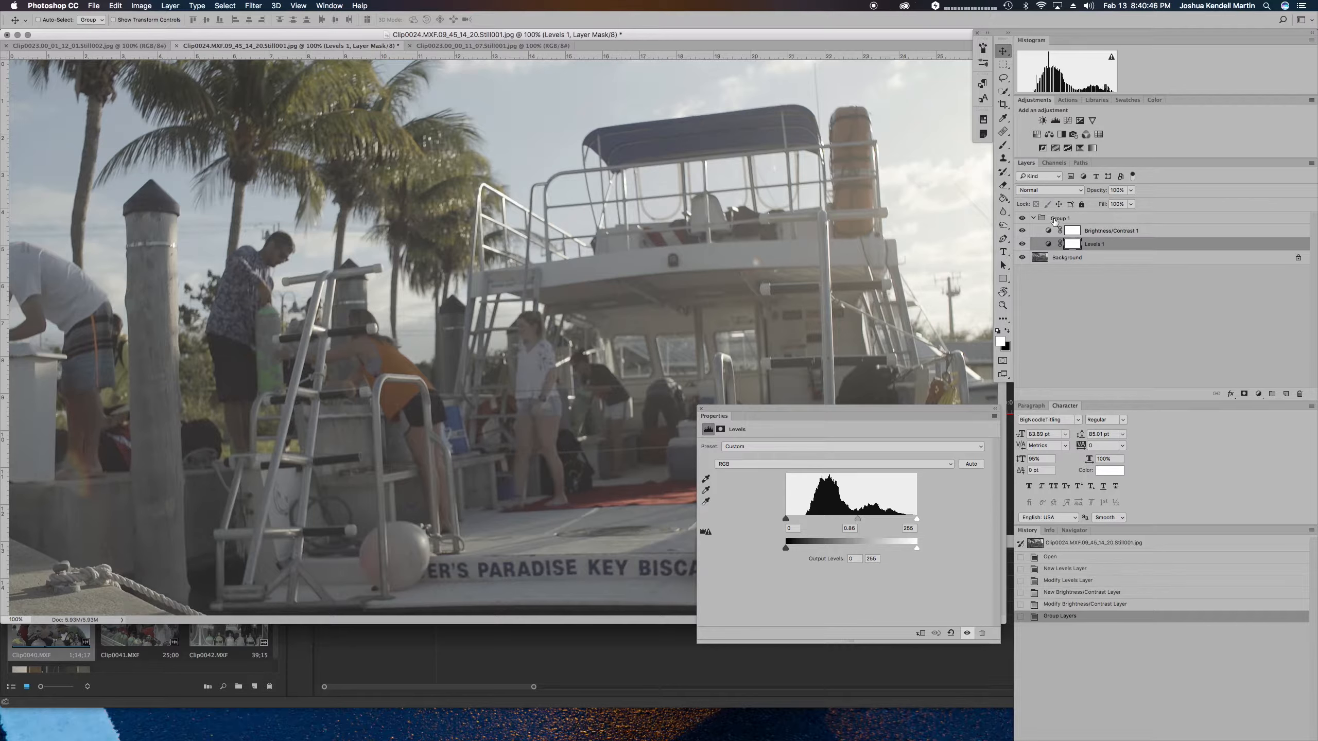
Add a Curves adjustment layer in the group with the Medium Contrast (RGB) preset and reduce its opacity to about 55%.
left_click(1067, 120)
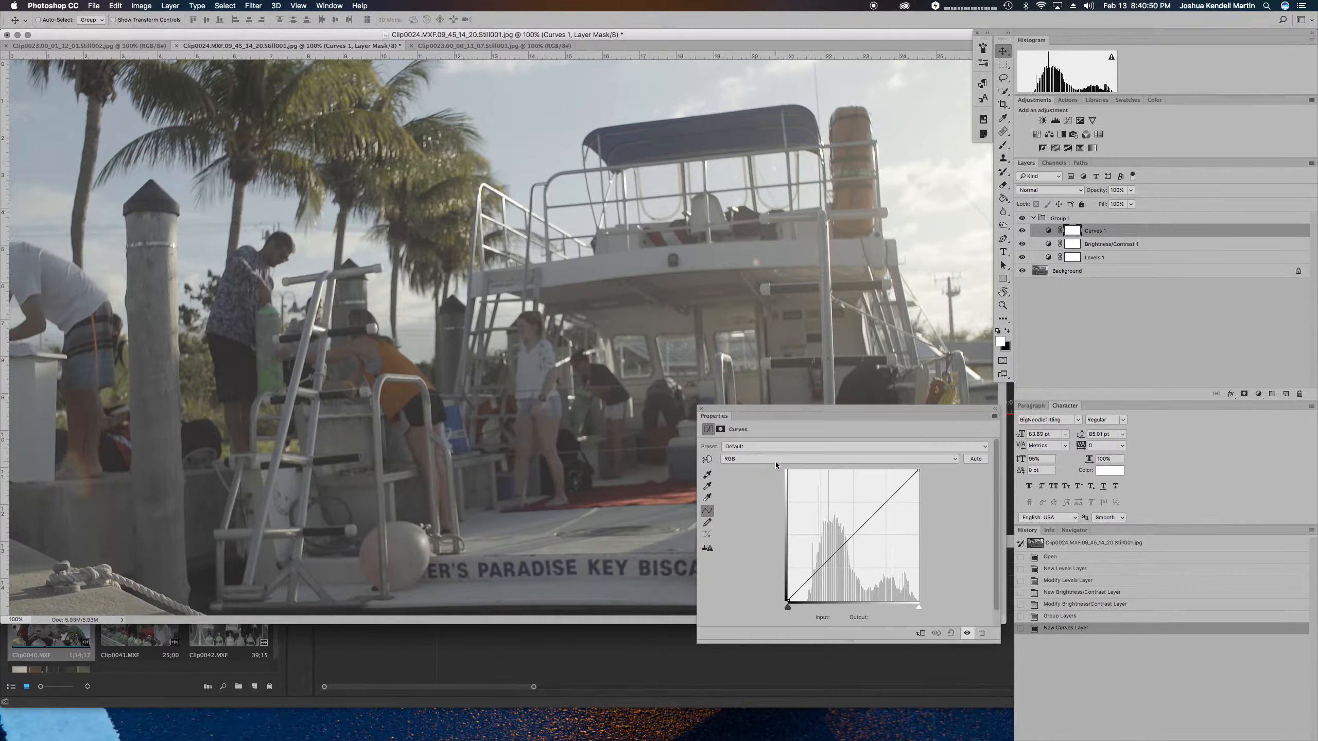
left_click(772, 445)
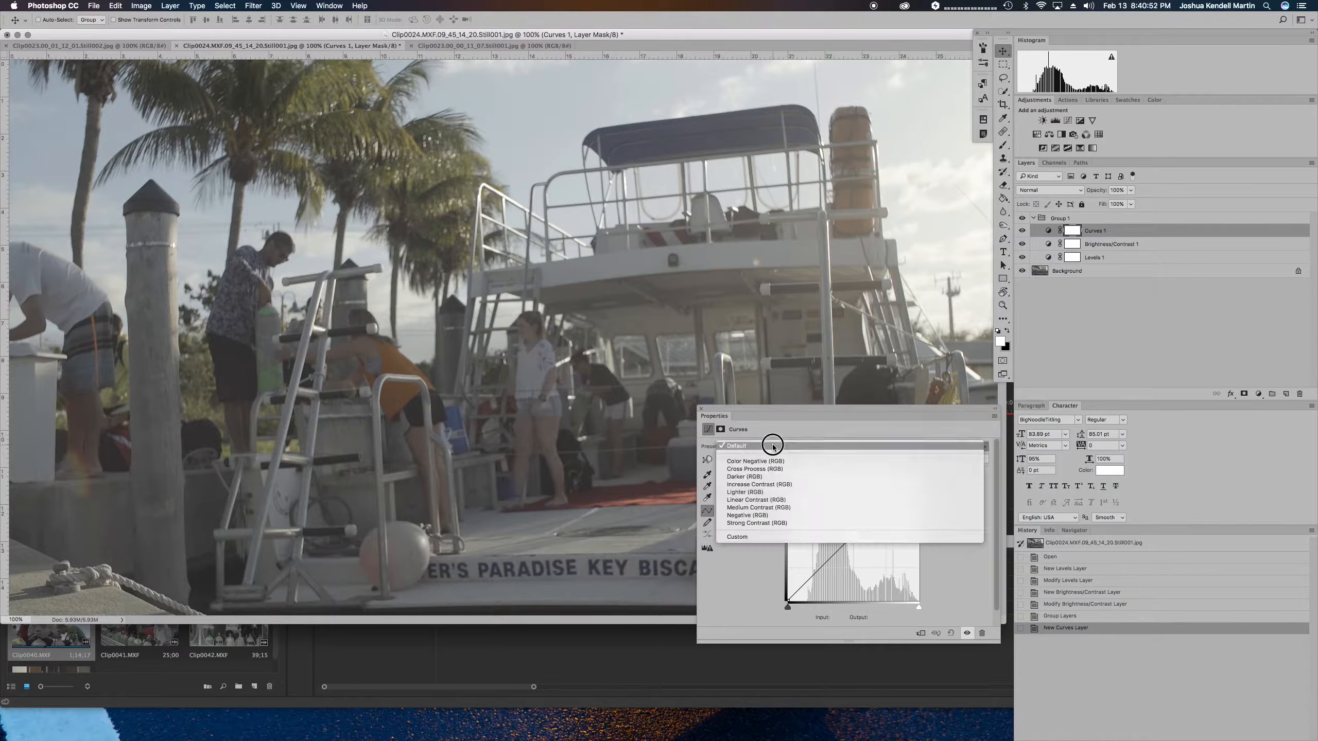
left_click(761, 507)
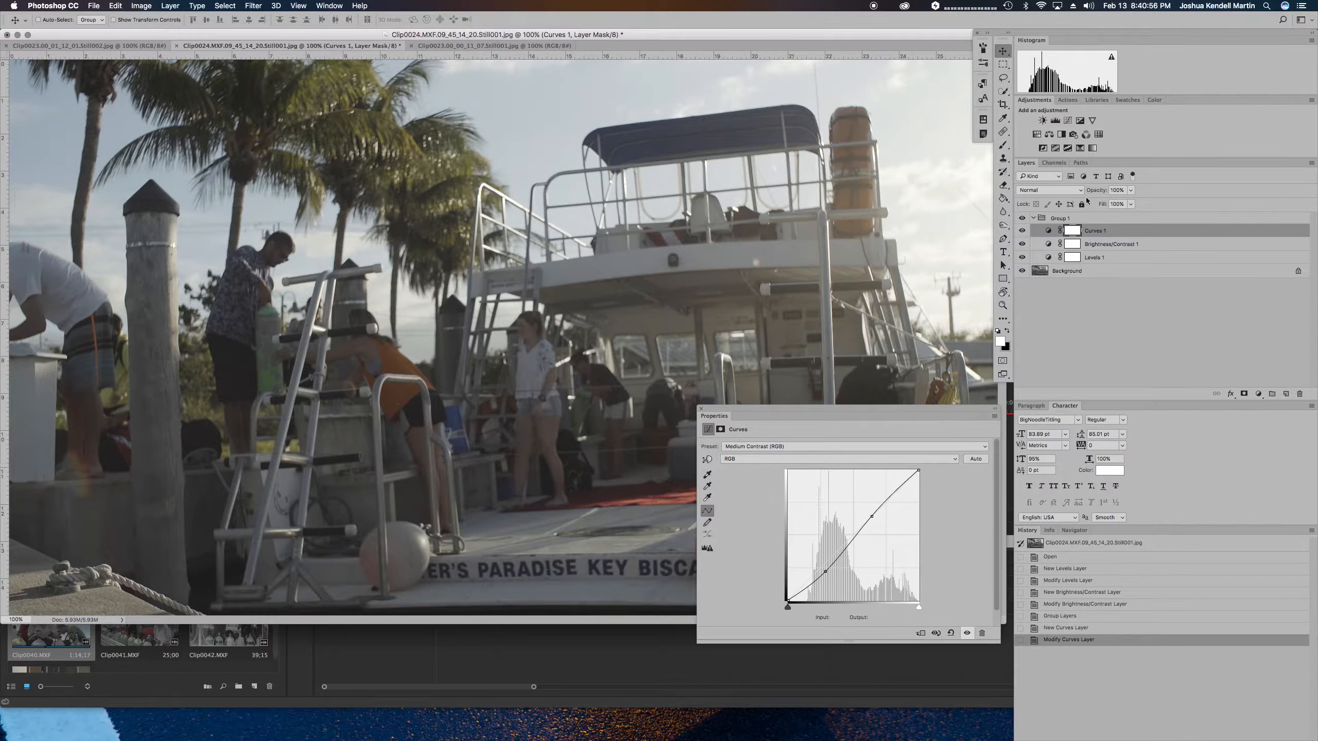
mouse_move(1097, 195)
left_mouse_down()
mouse_move(1073, 196)
mouse_move(1095, 193)
left_mouse_up()
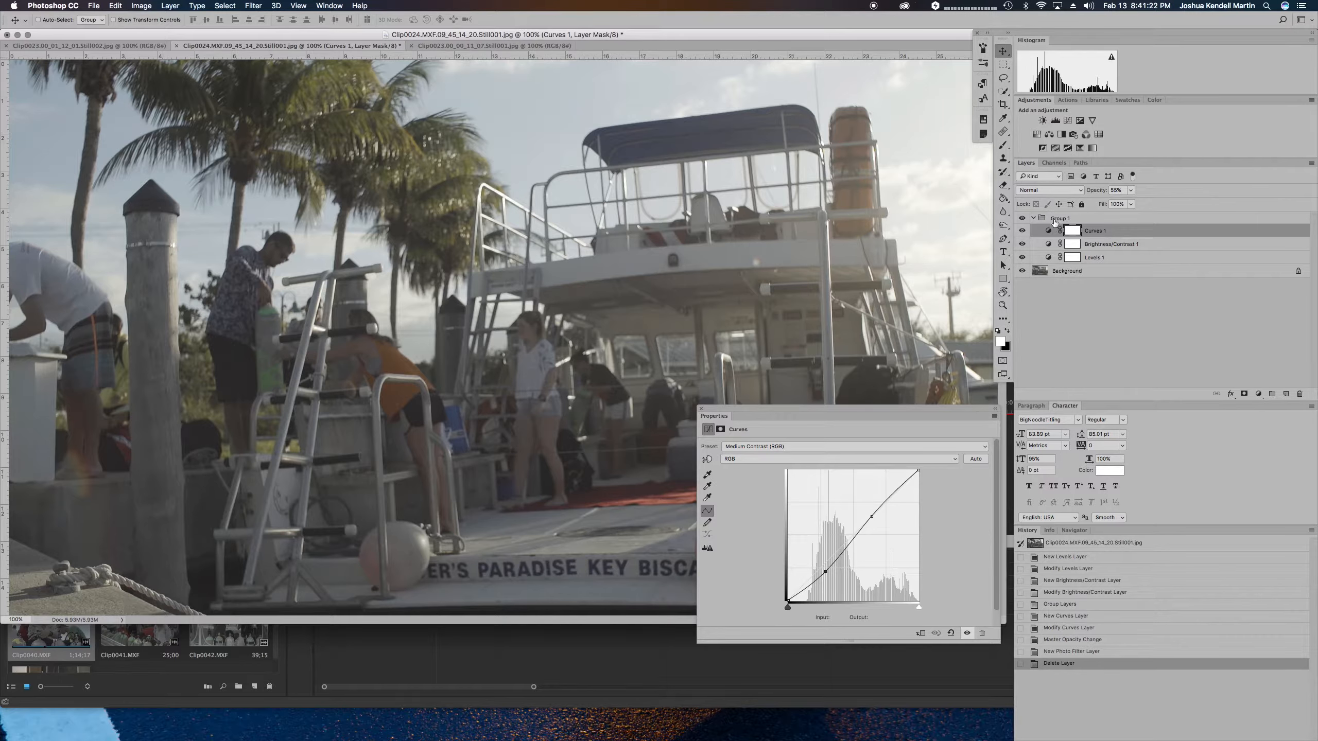
Add a Color Balance adjustment layer with midtones at Cyan/Red +4, Magenta/Green -1 and Yellow/Blue +6.
left_click(1049, 134)
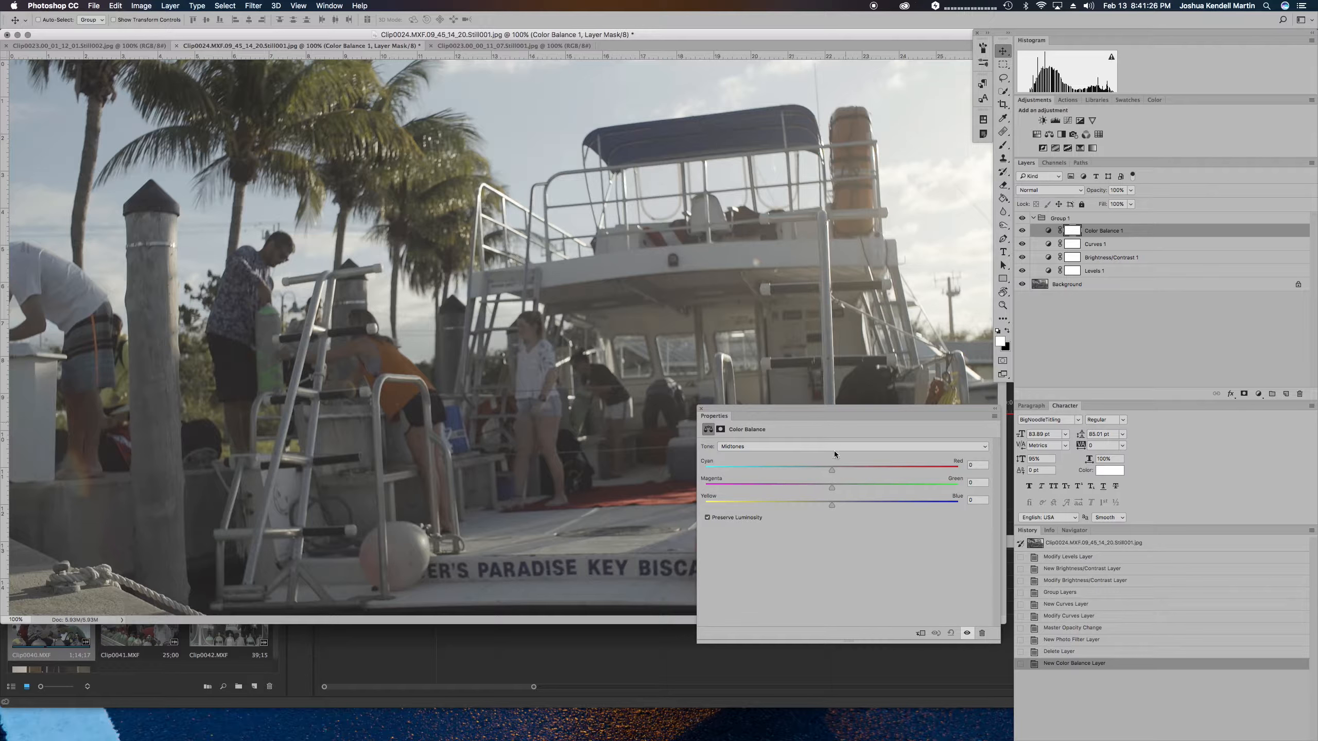
left_click_drag(830, 506, 836, 470)
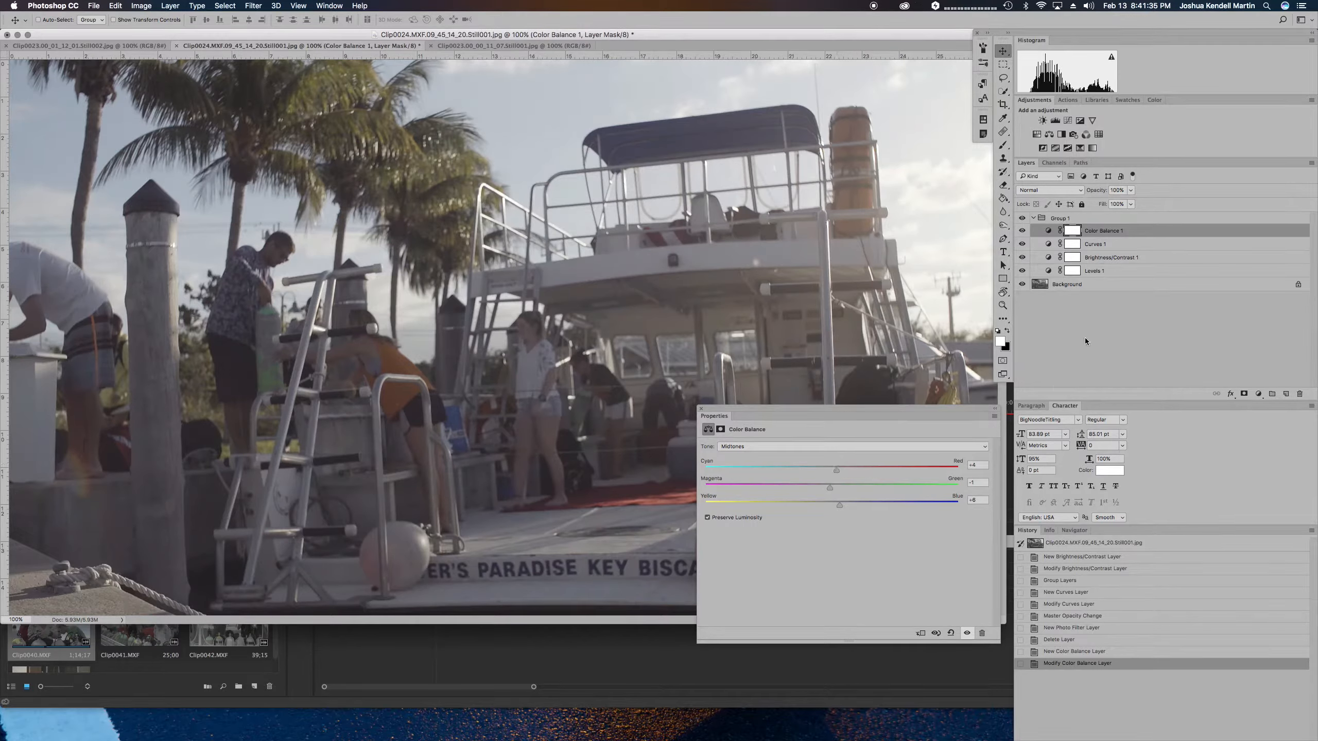
left_click(1101, 286)
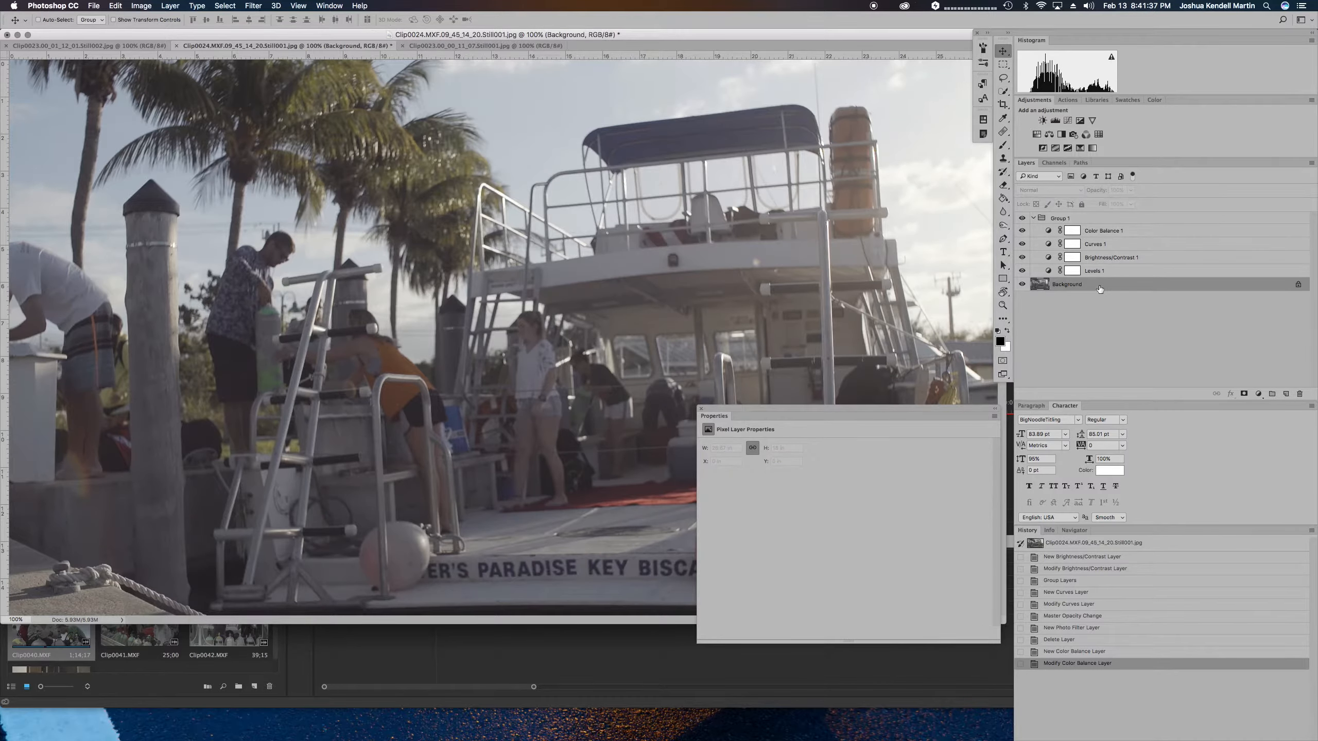
left_click(1037, 135)
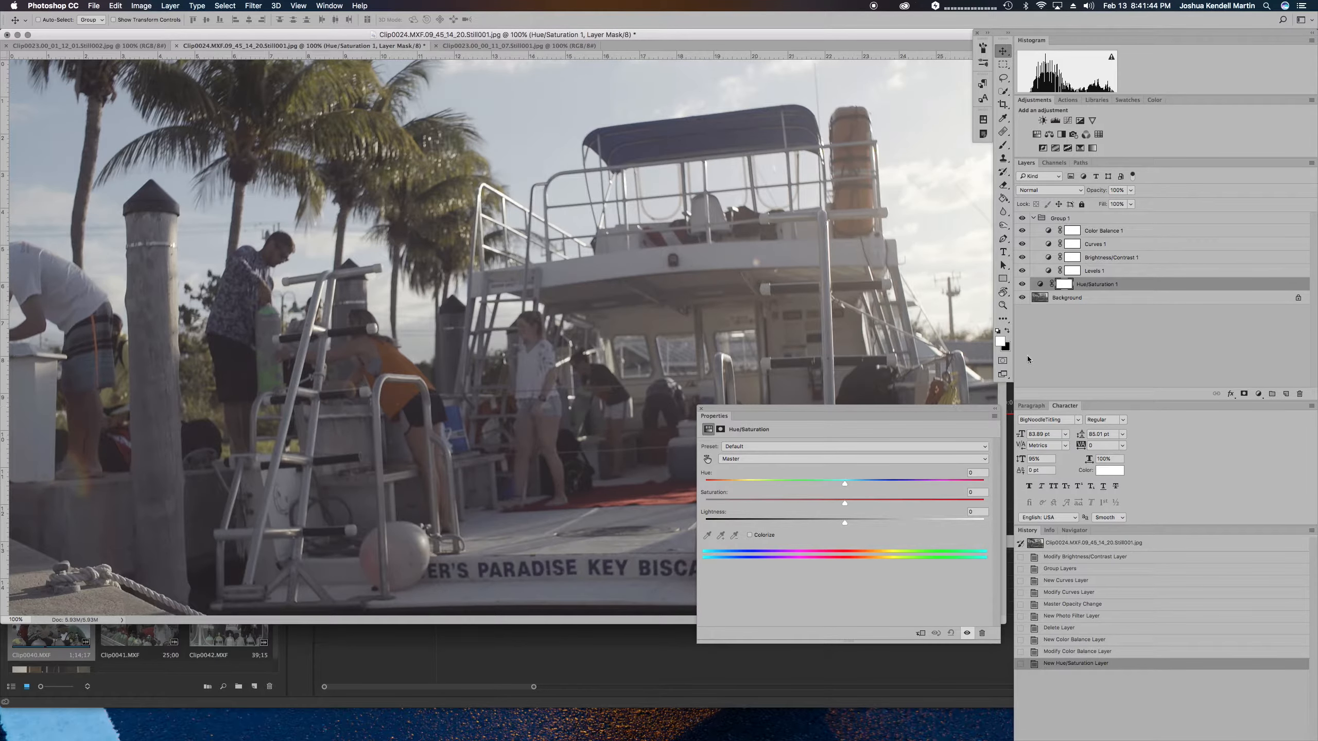
key("BackSpace")
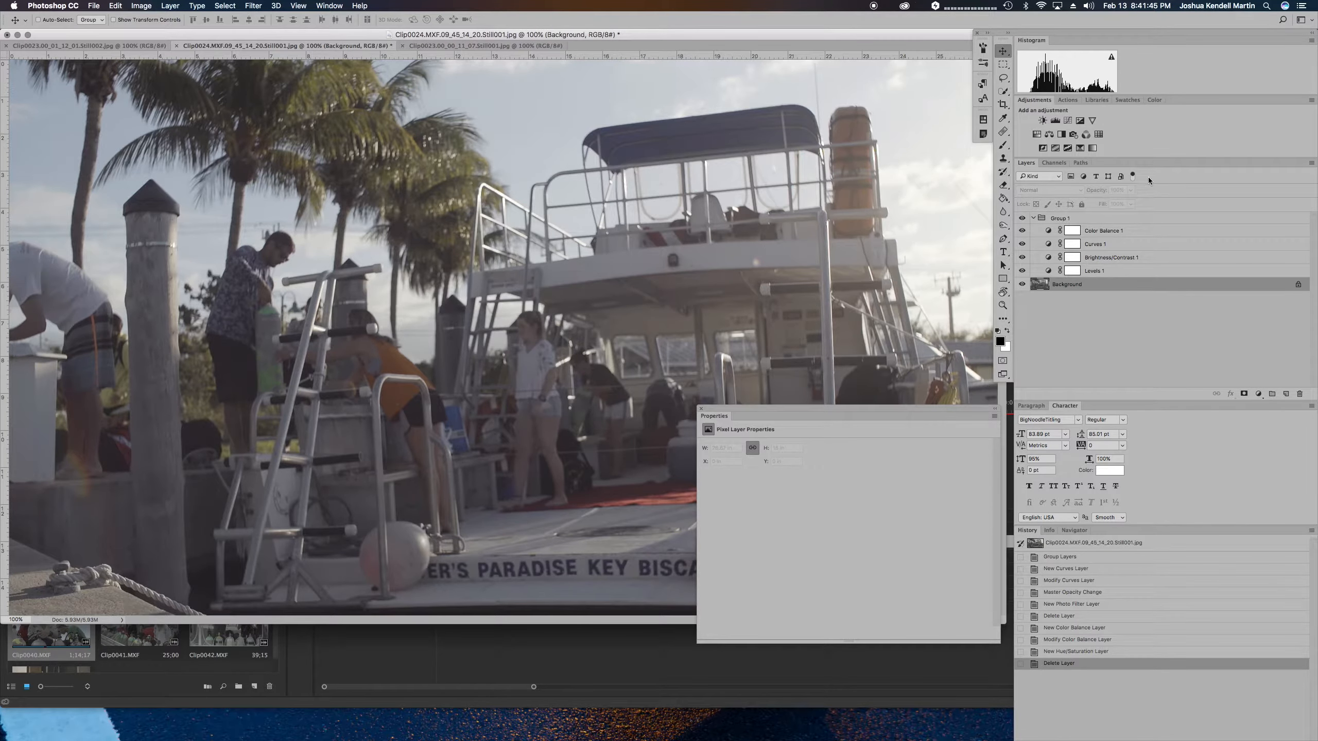
Add a Vibrance adjustment layer at the top of the adjustment group and raise its vibrance to about +58.
left_click(1081, 221)
left_click(1092, 120)
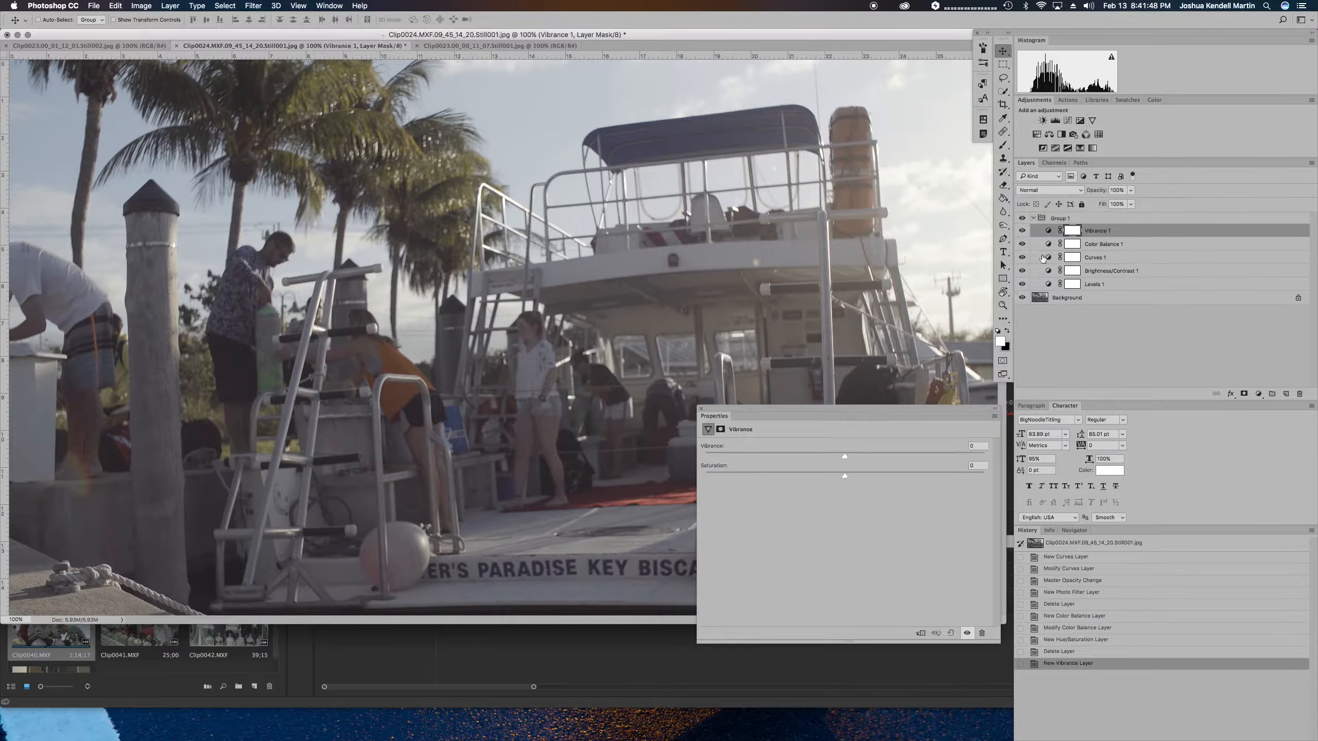
left_click_drag(843, 457, 925, 450)
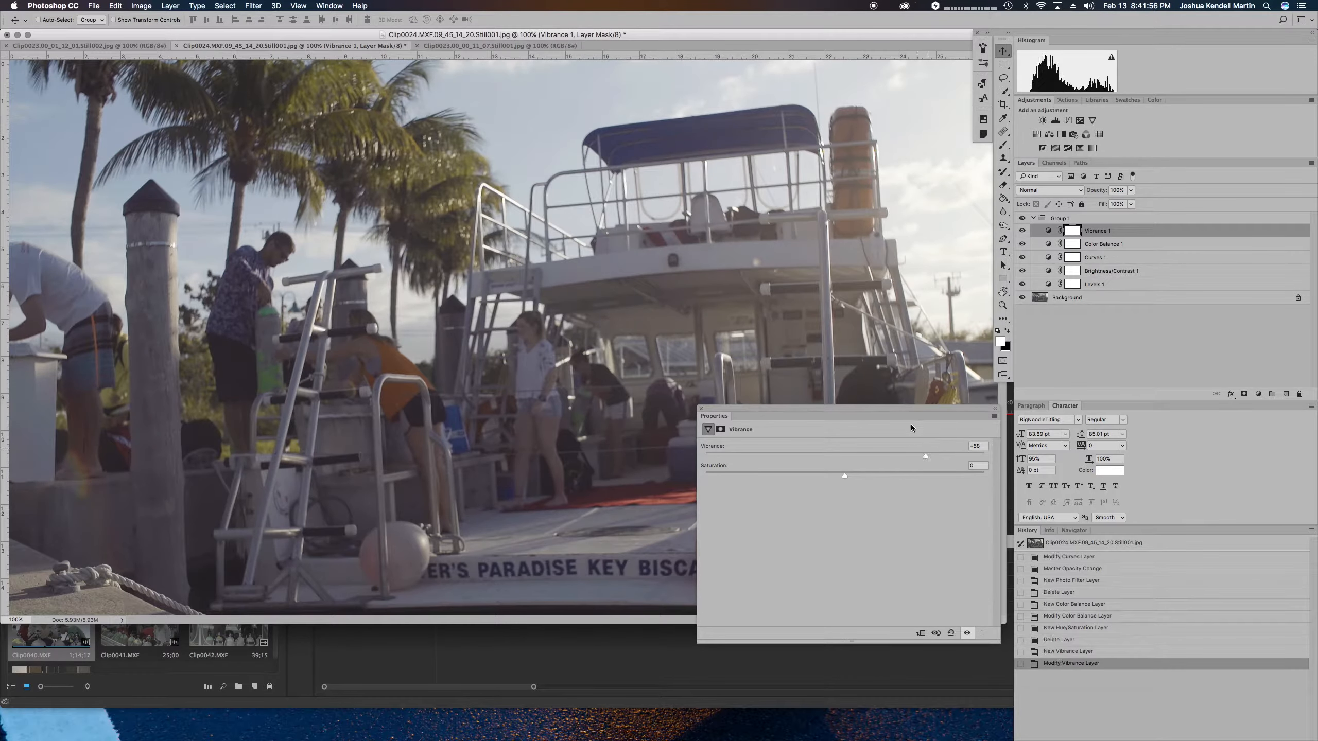
Compare the boat image with the Vibrance layer hidden and shown, leaving the layer visible.
left_click(1020, 230)
left_click(1020, 229)
left_click(1019, 228)
left_click(1020, 229)
left_click(1049, 234)
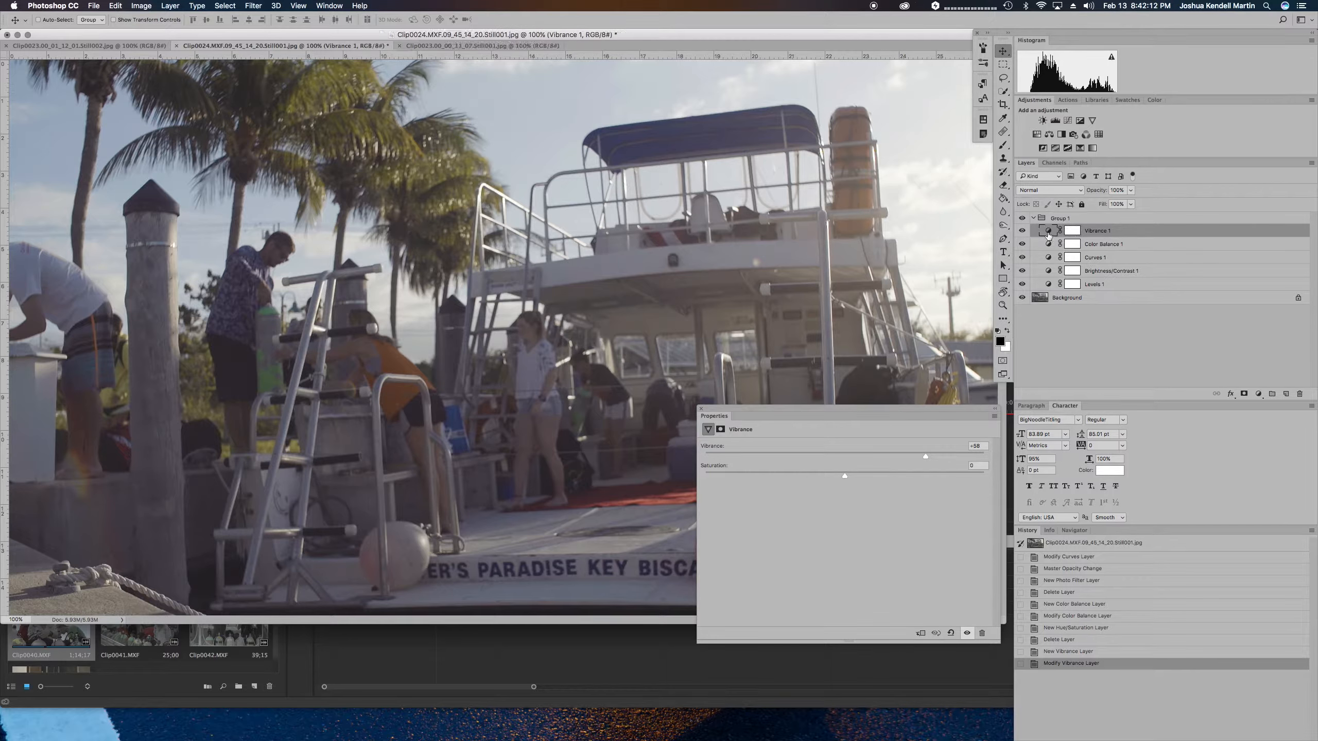
left_click(1021, 231)
left_click(1020, 231)
left_click(1015, 236)
left_click(1017, 234)
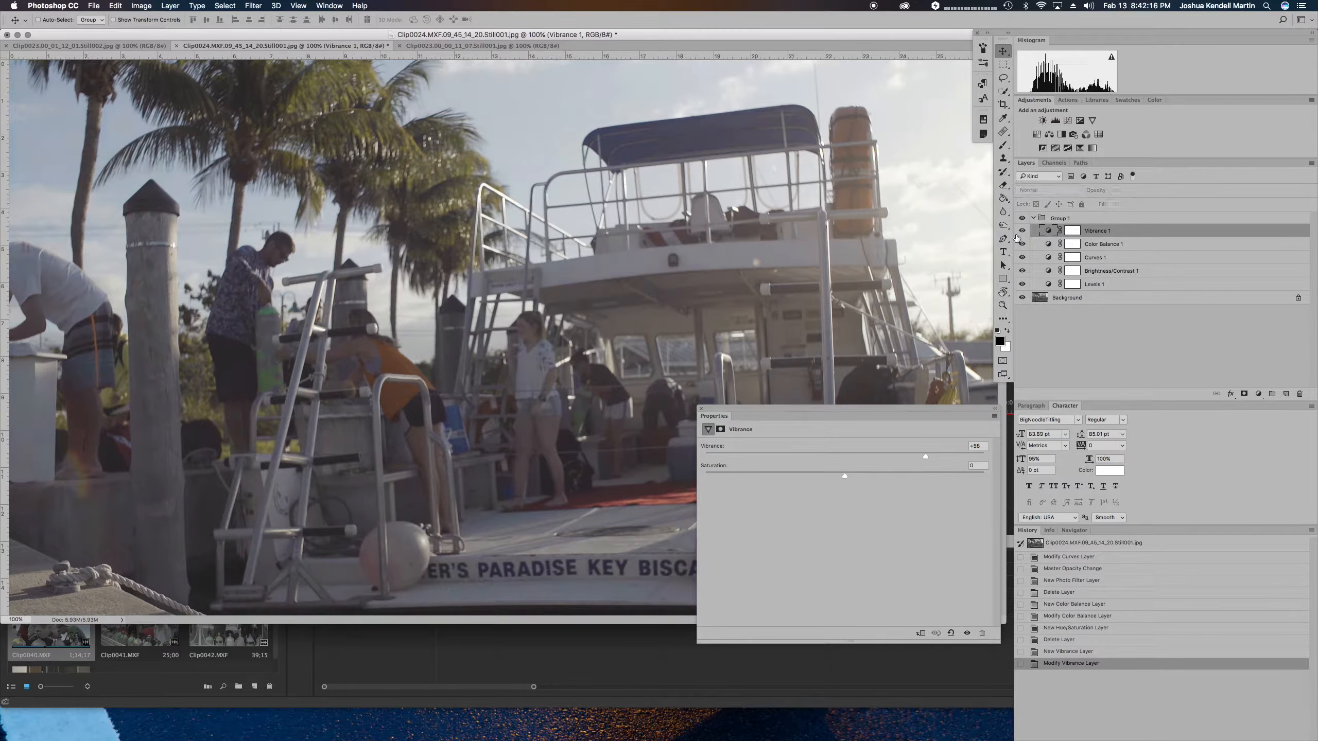
left_click(1019, 234)
Collapse the adjustment group, move the Properties panel off the image, and compare the boat still with the group hidden and shown.
left_click(1034, 220)
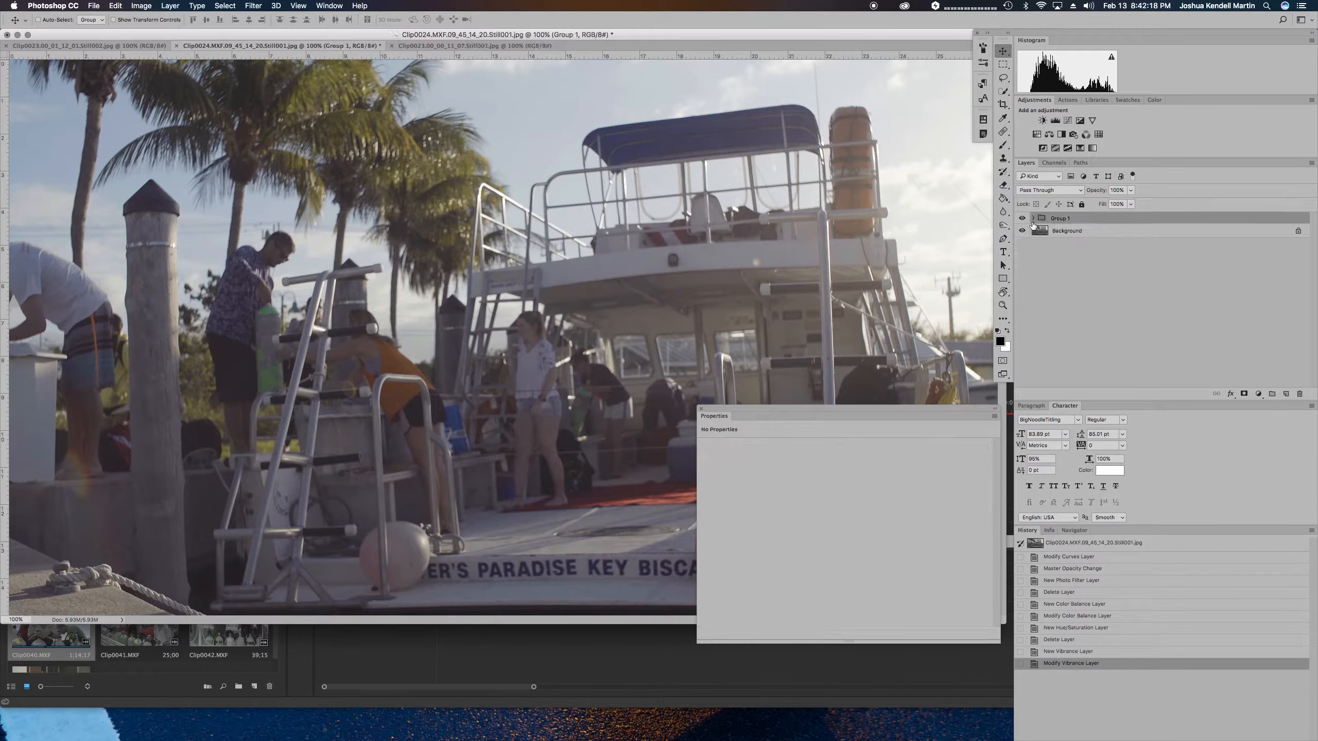
left_click(1021, 218)
left_click(1022, 219)
left_click_drag(921, 409, 908, 508)
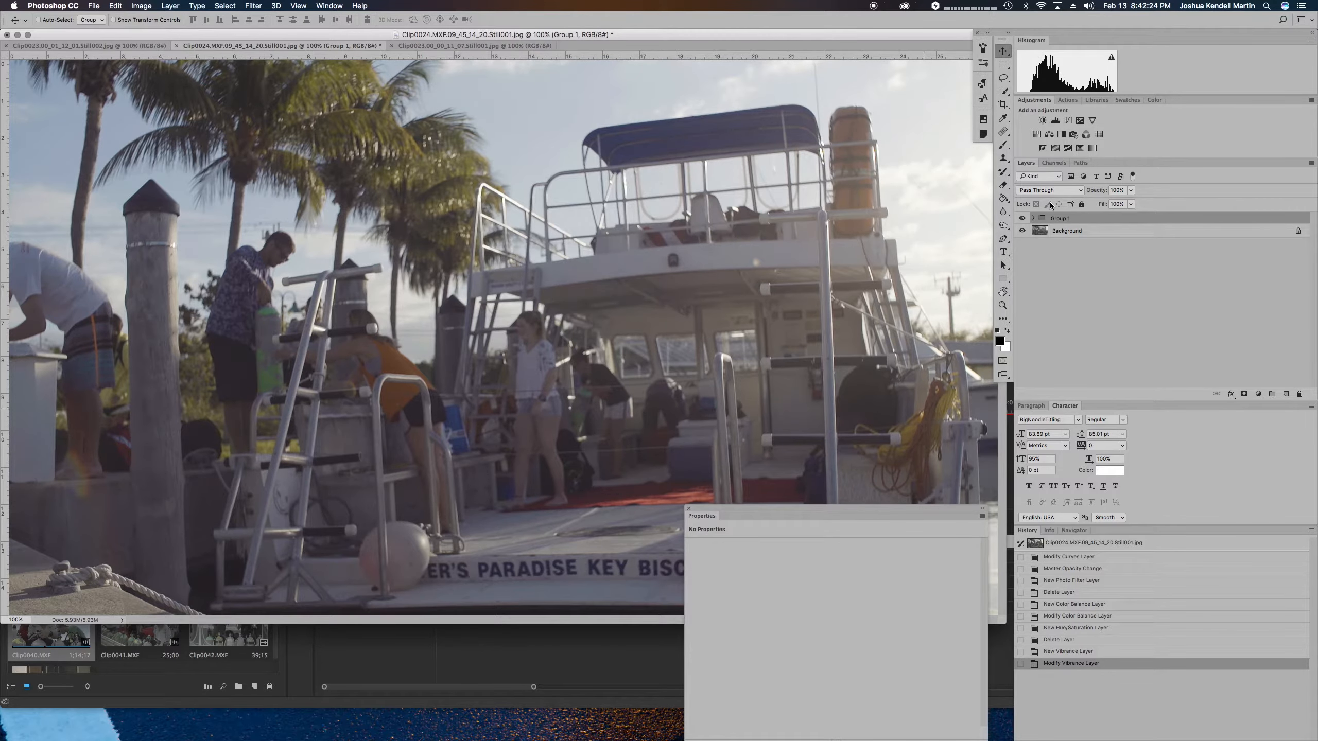
left_click(1021, 219)
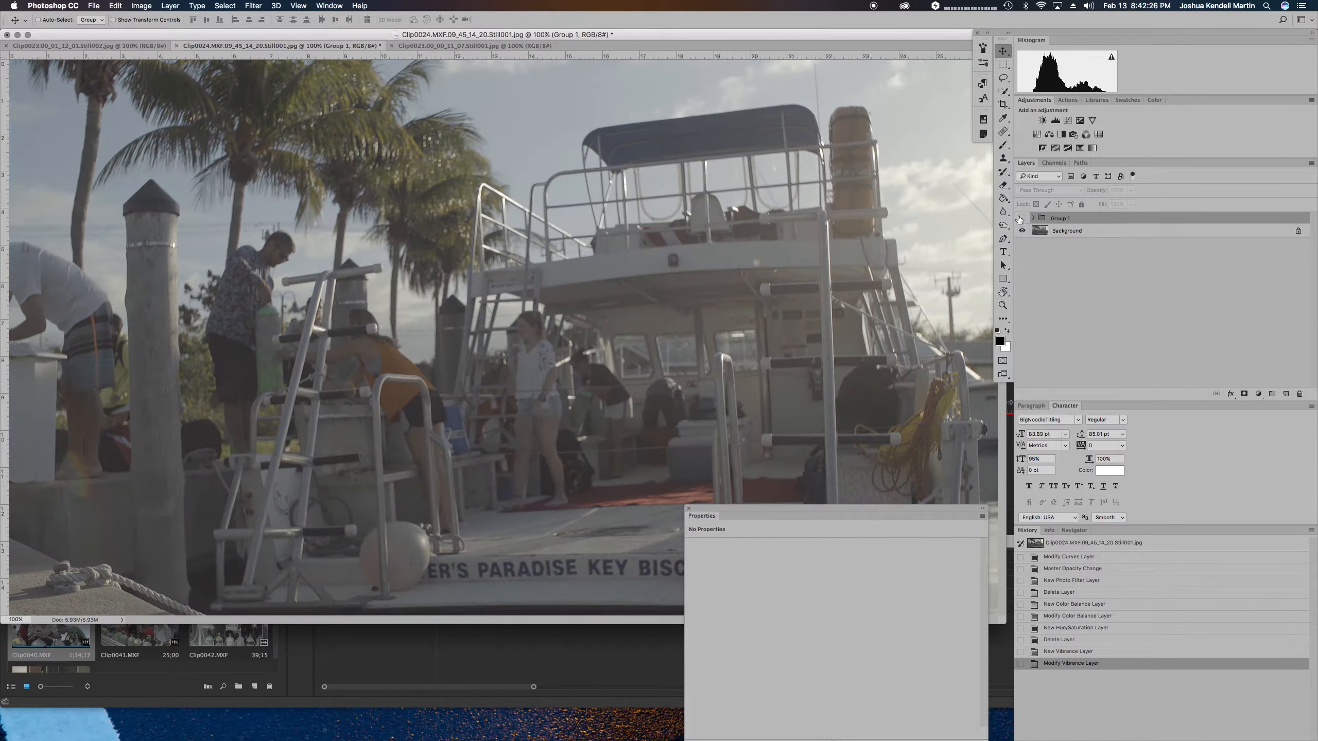
left_click(1022, 218)
left_click(1022, 218)
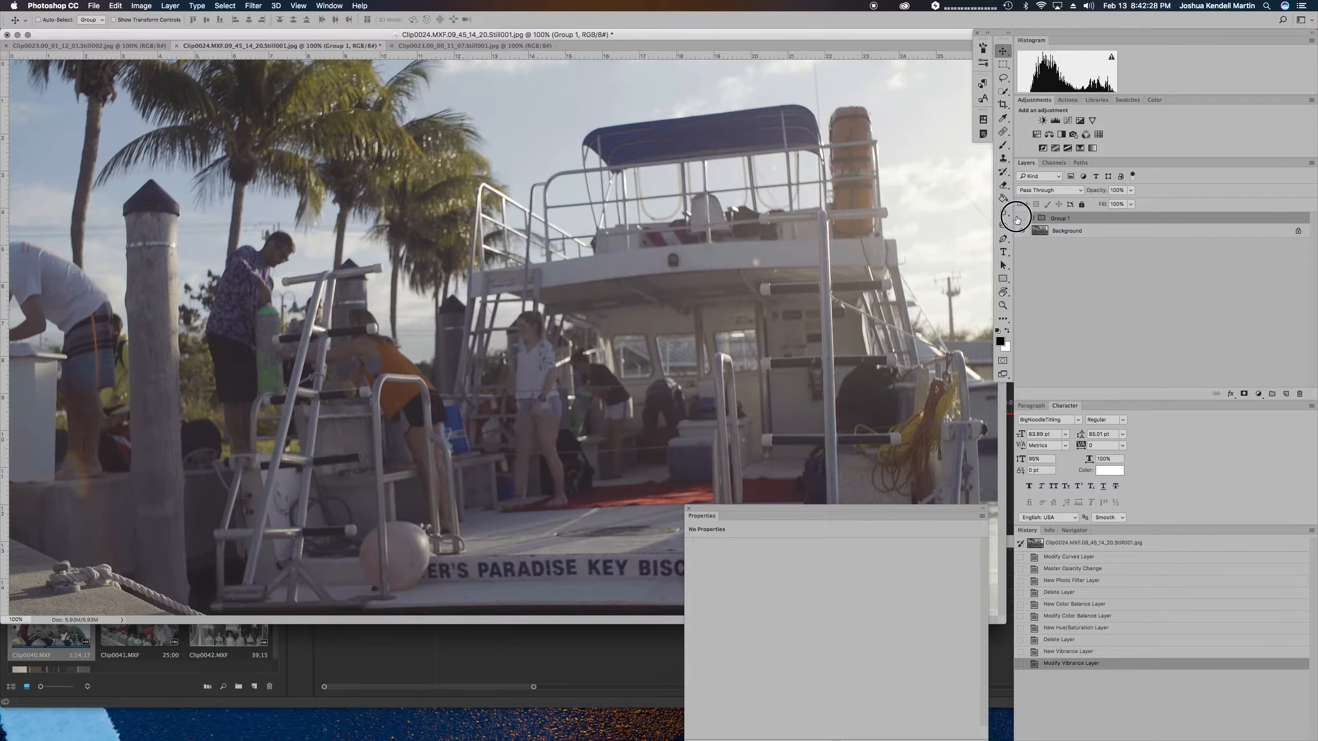
left_click(1022, 219)
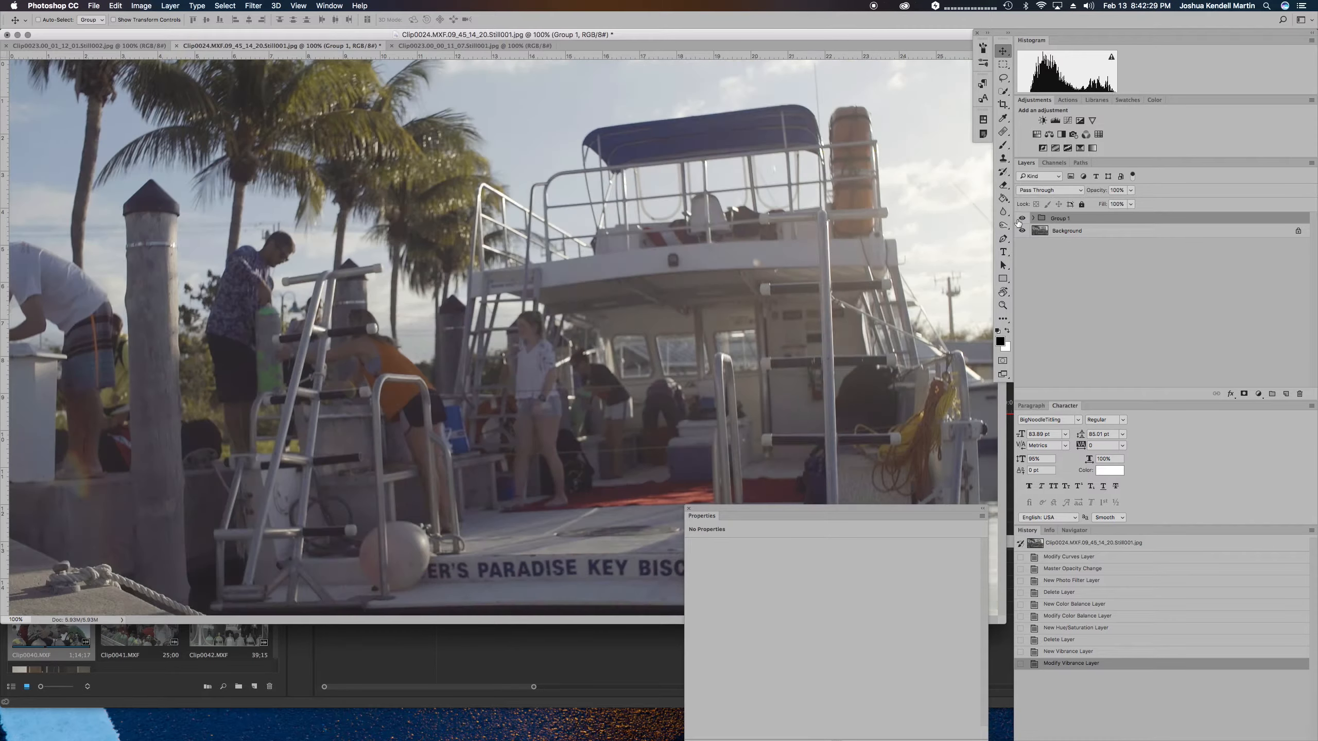
Float the Clip0023.00_00_11_07.Still001.jpg document in its own window and place it lower so it shows beneath the boat still.
left_click(481, 46)
left_click_drag(479, 45, 473, 113)
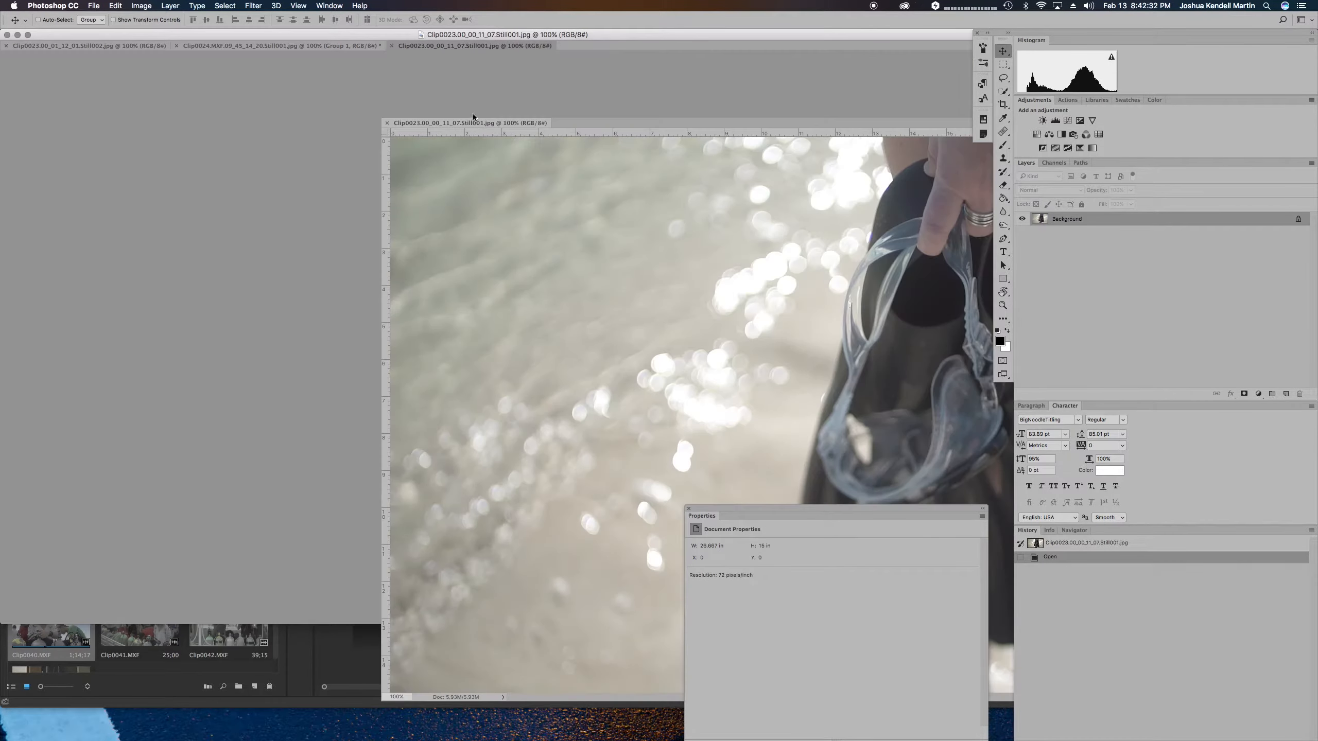
left_click(474, 87)
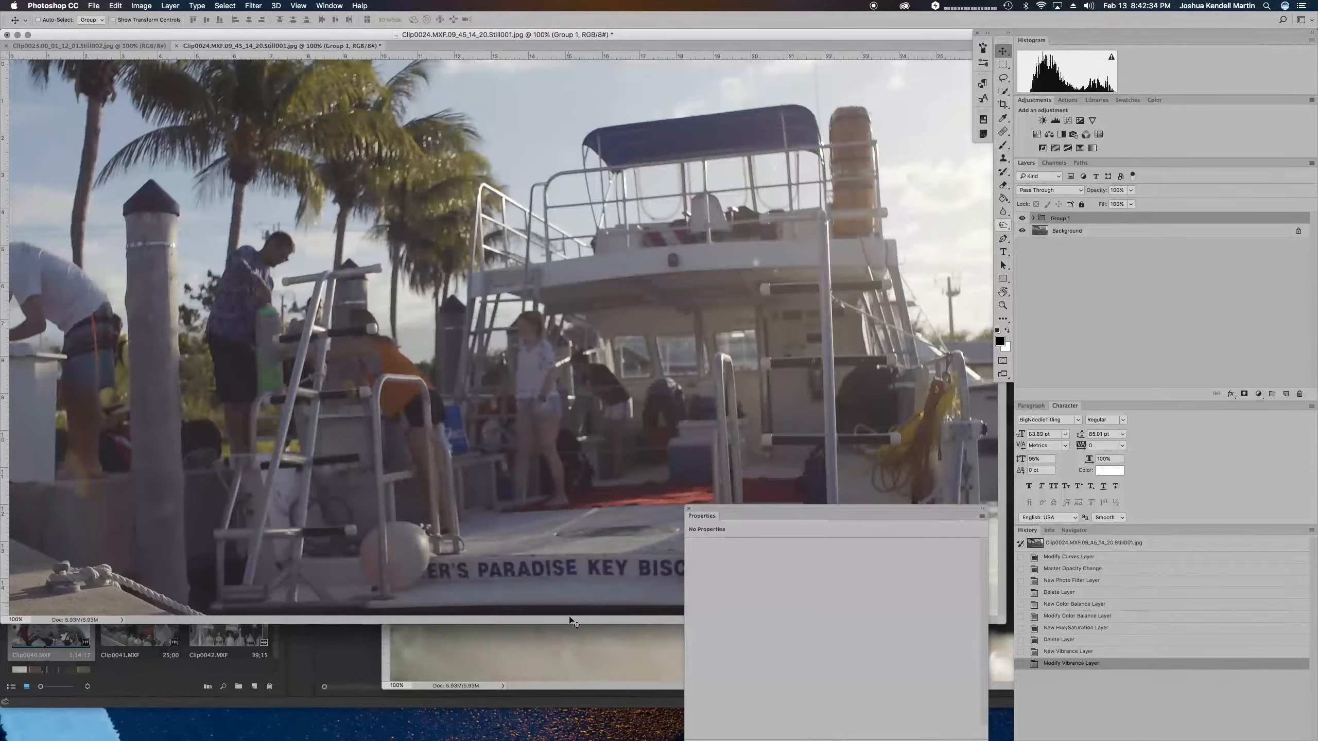
left_click(562, 653)
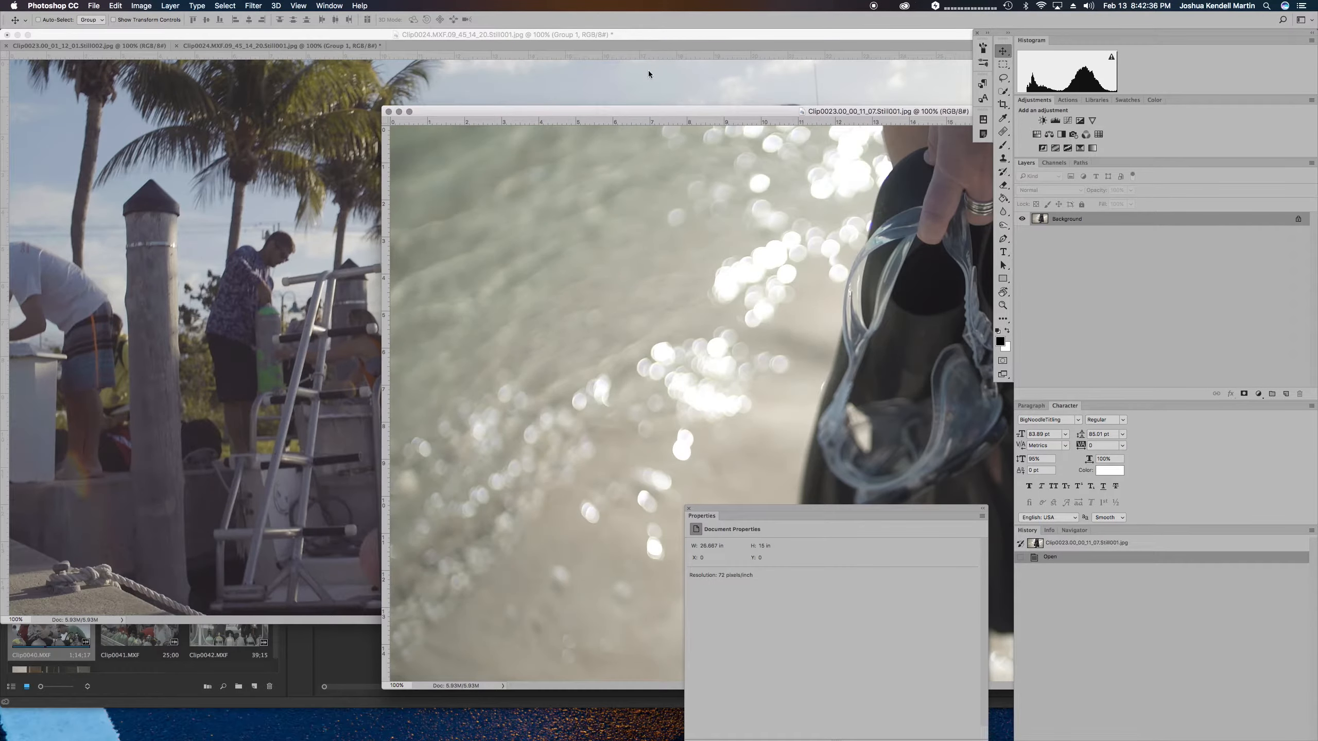
left_click_drag(650, 64, 255, 154)
left_click(573, 118)
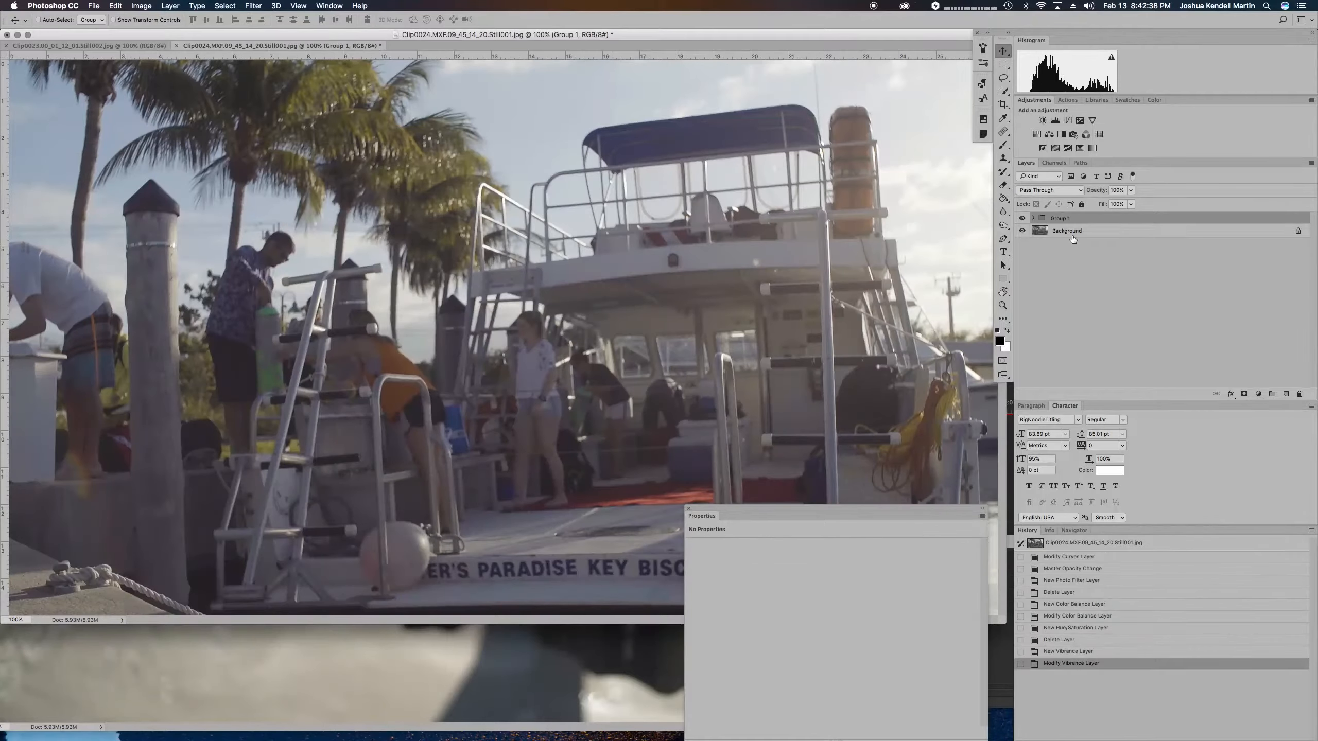
Copy the boat still's adjustment group into Clip0023.00_00_11_07.Still001.jpg and compare that image with the group hidden and shown.
left_click_drag(1044, 218, 580, 636)
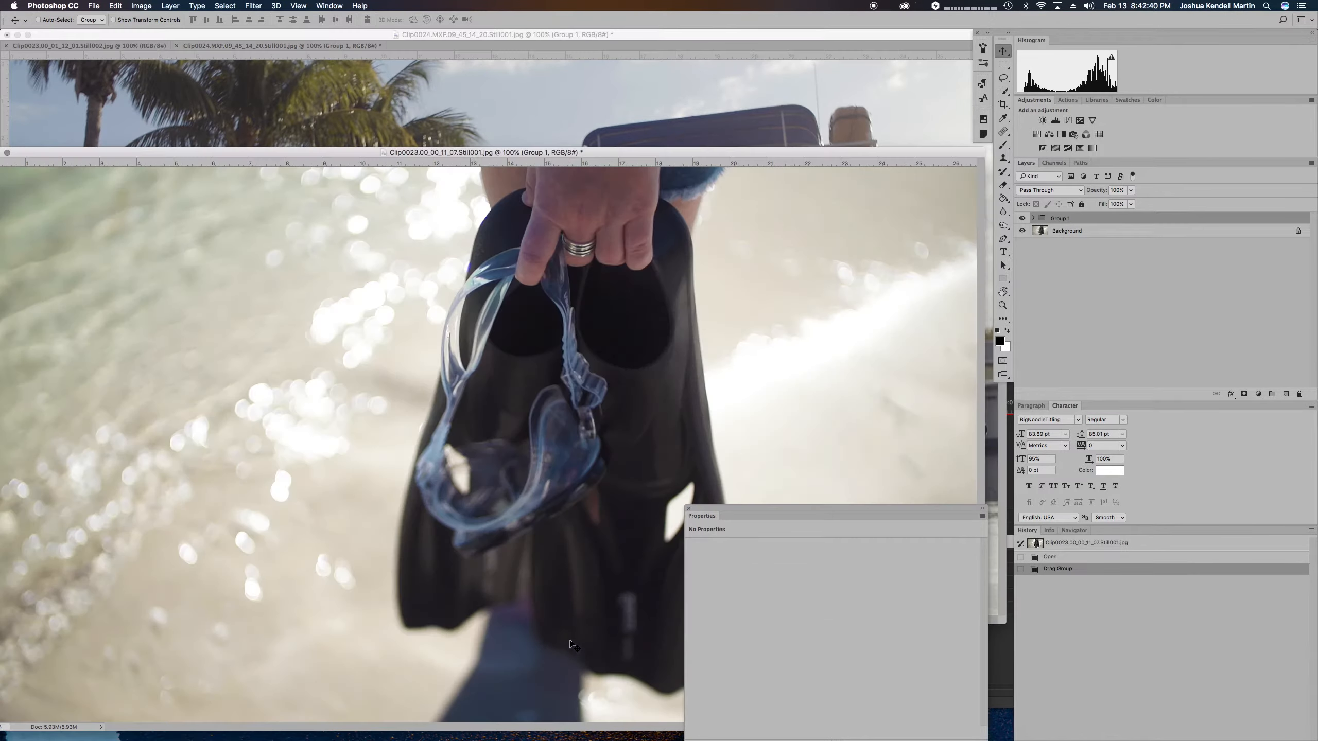
left_click_drag(534, 153, 562, 51)
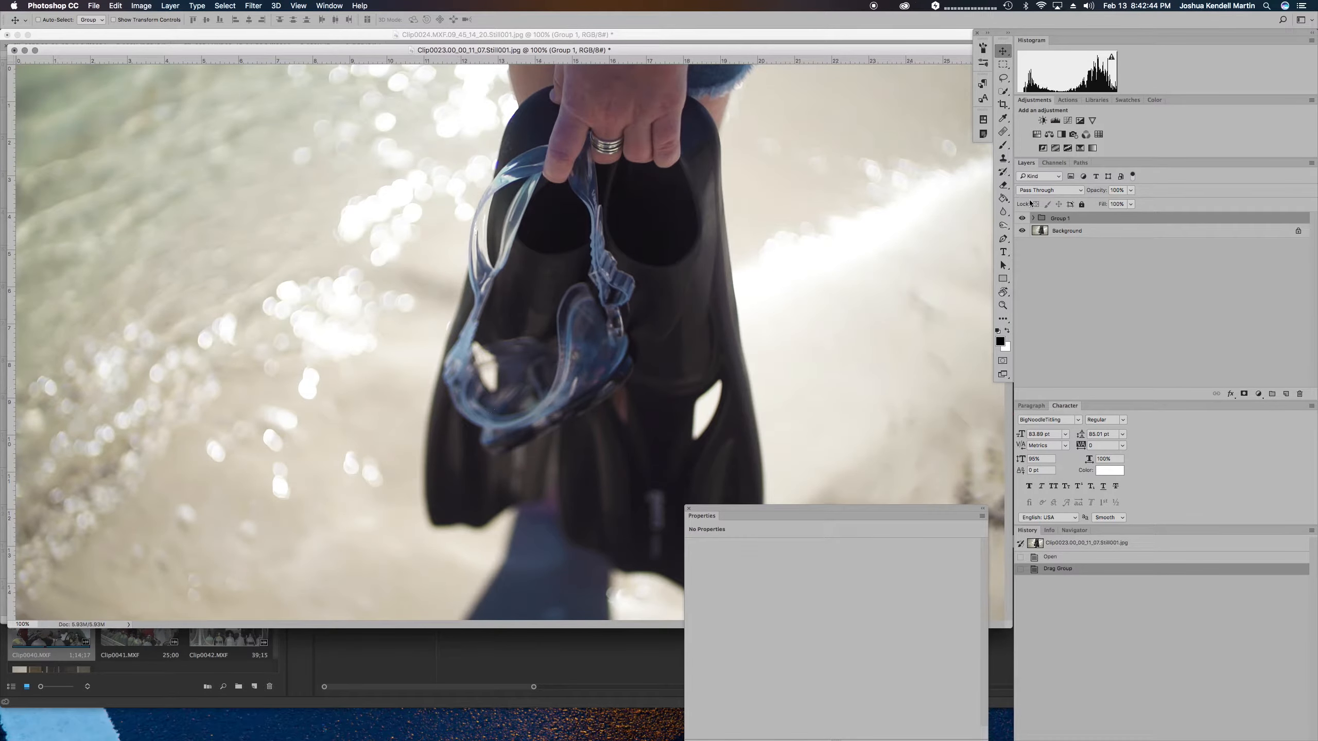
left_click(1023, 218)
left_click(1022, 219)
left_click(1022, 218)
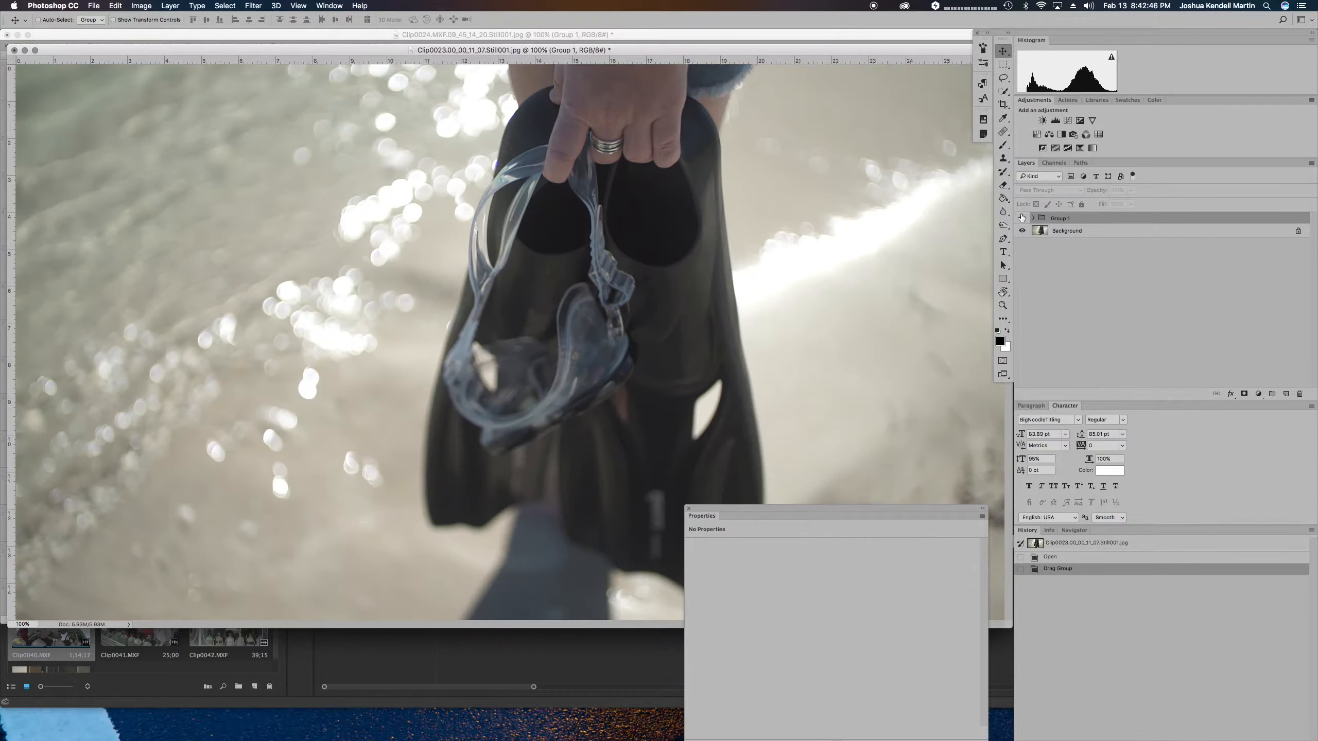
left_click(1022, 218)
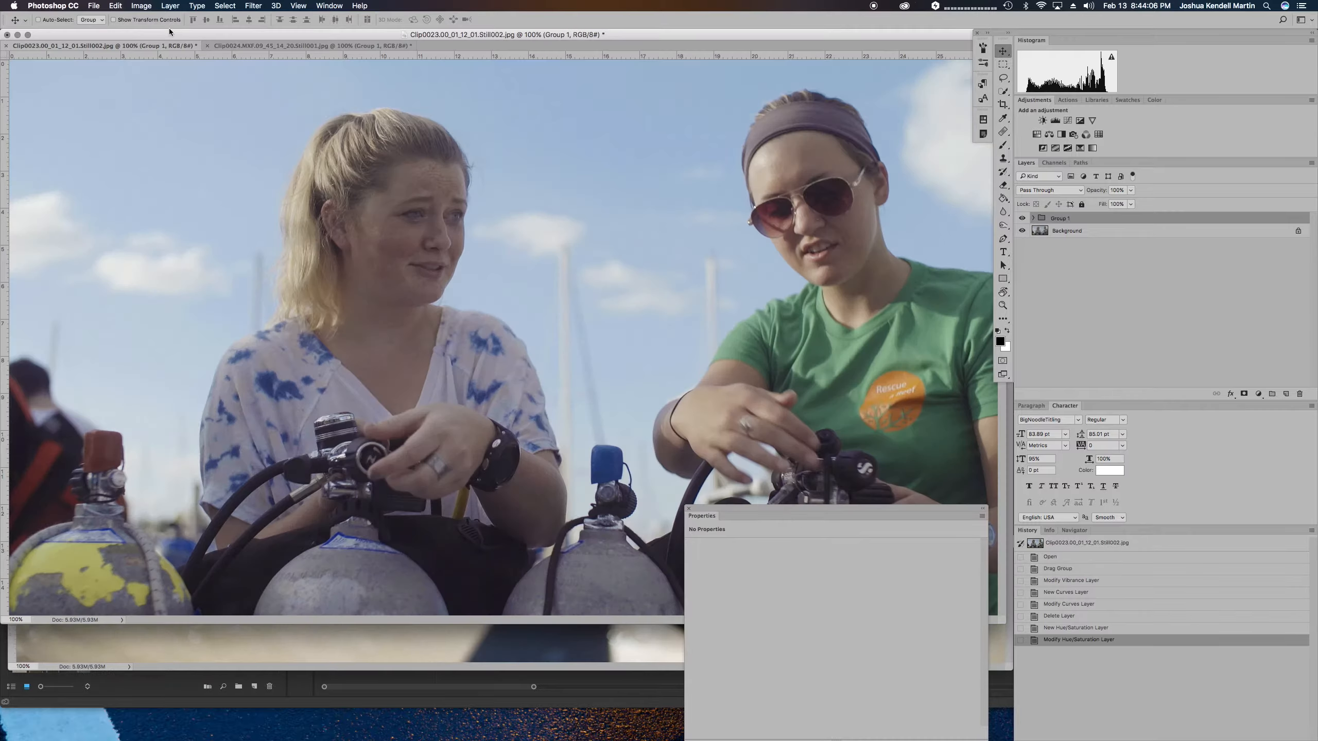
Export color lookup tables from Clip0023.00_01_12_01.Still002.jpg at High quality, in the 3DL and CUBE formats only.
left_click(93, 5)
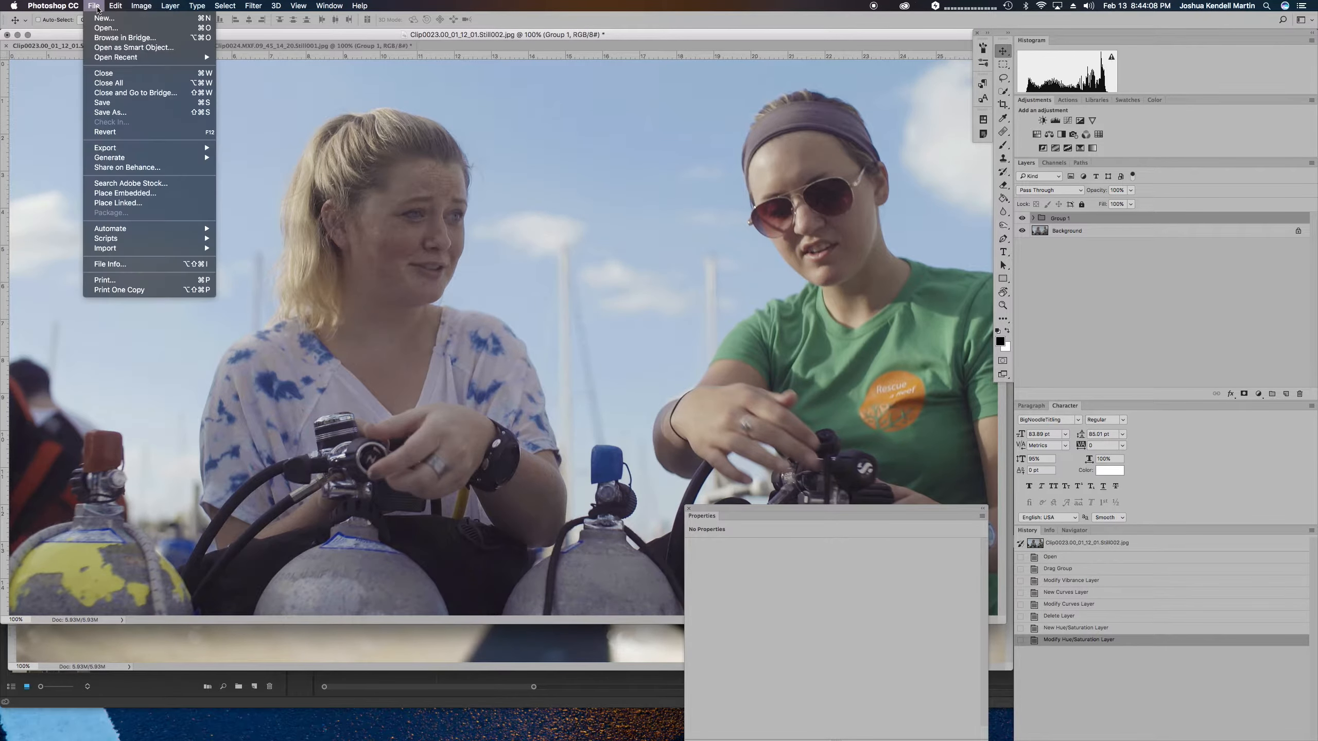
mouse_move(151, 149)
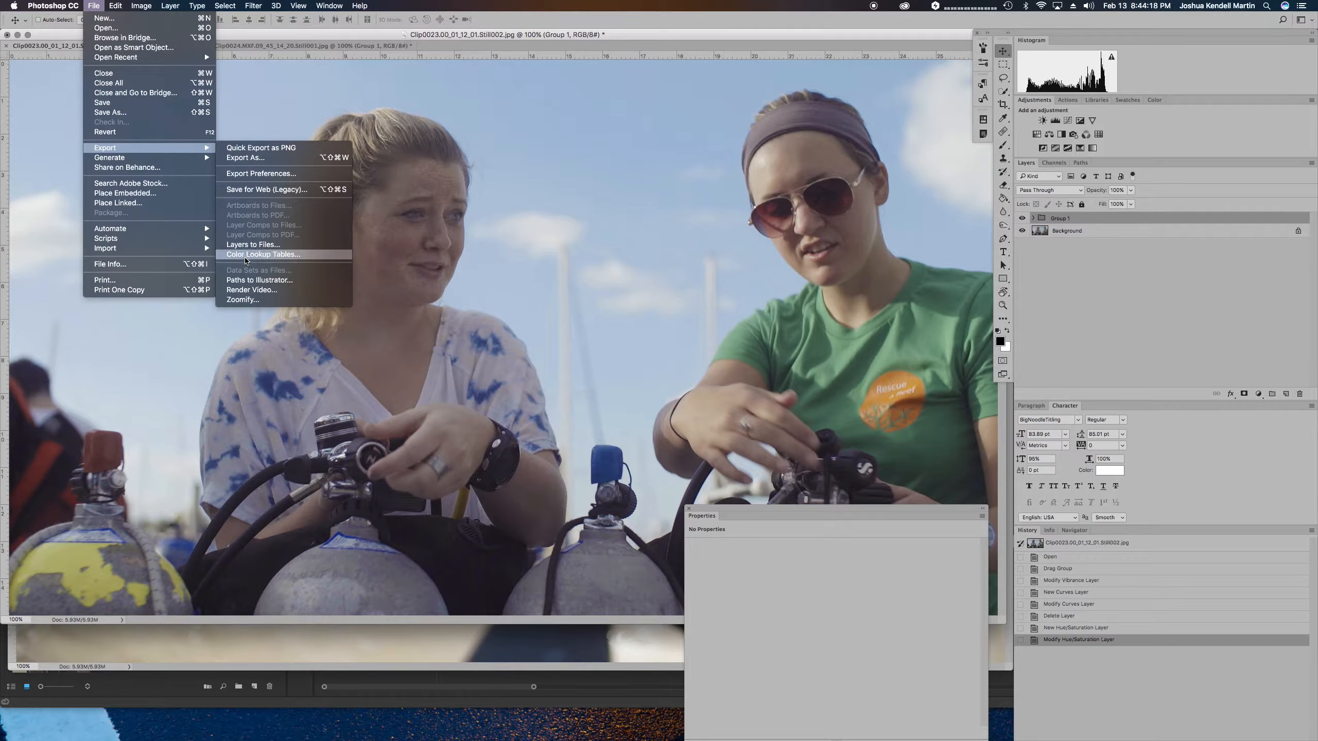
left_click(246, 255)
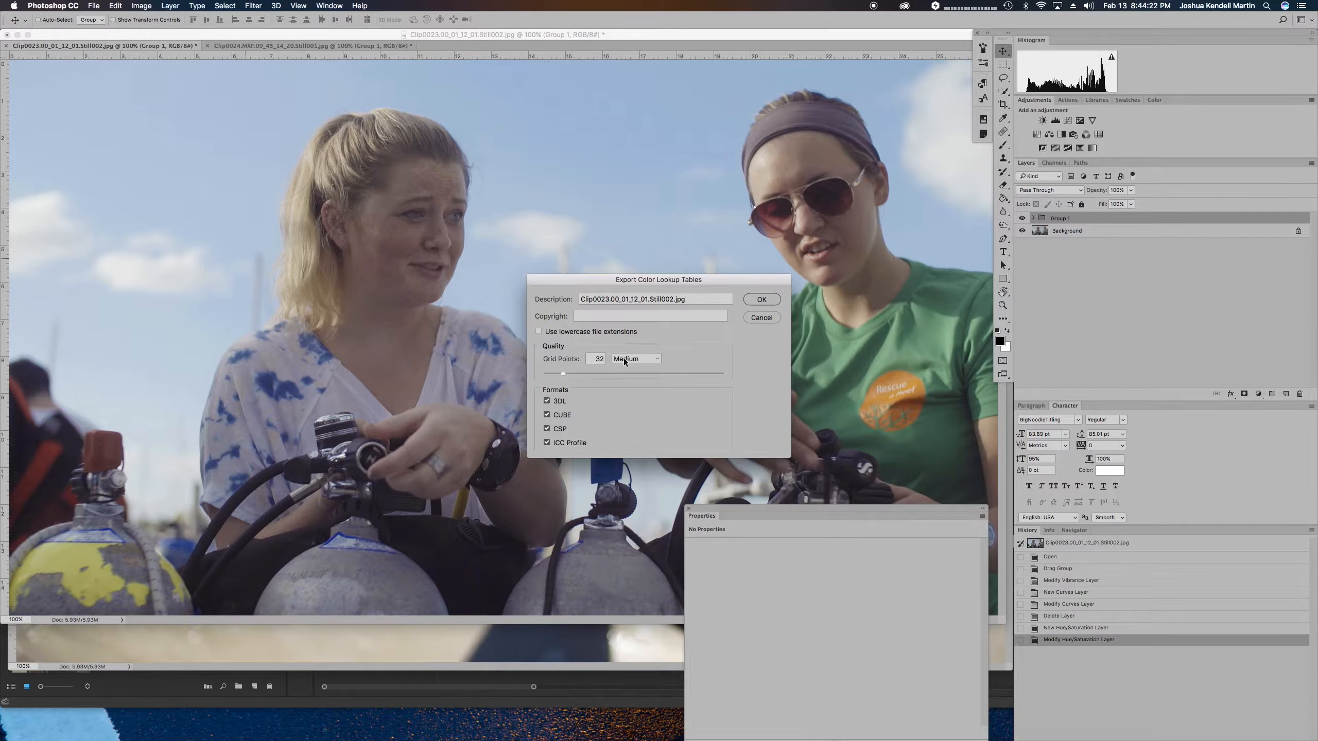
left_click(624, 362)
left_click(623, 361)
left_click(547, 429)
left_click(546, 443)
left_click(632, 362)
left_click(631, 383)
left_click(755, 300)
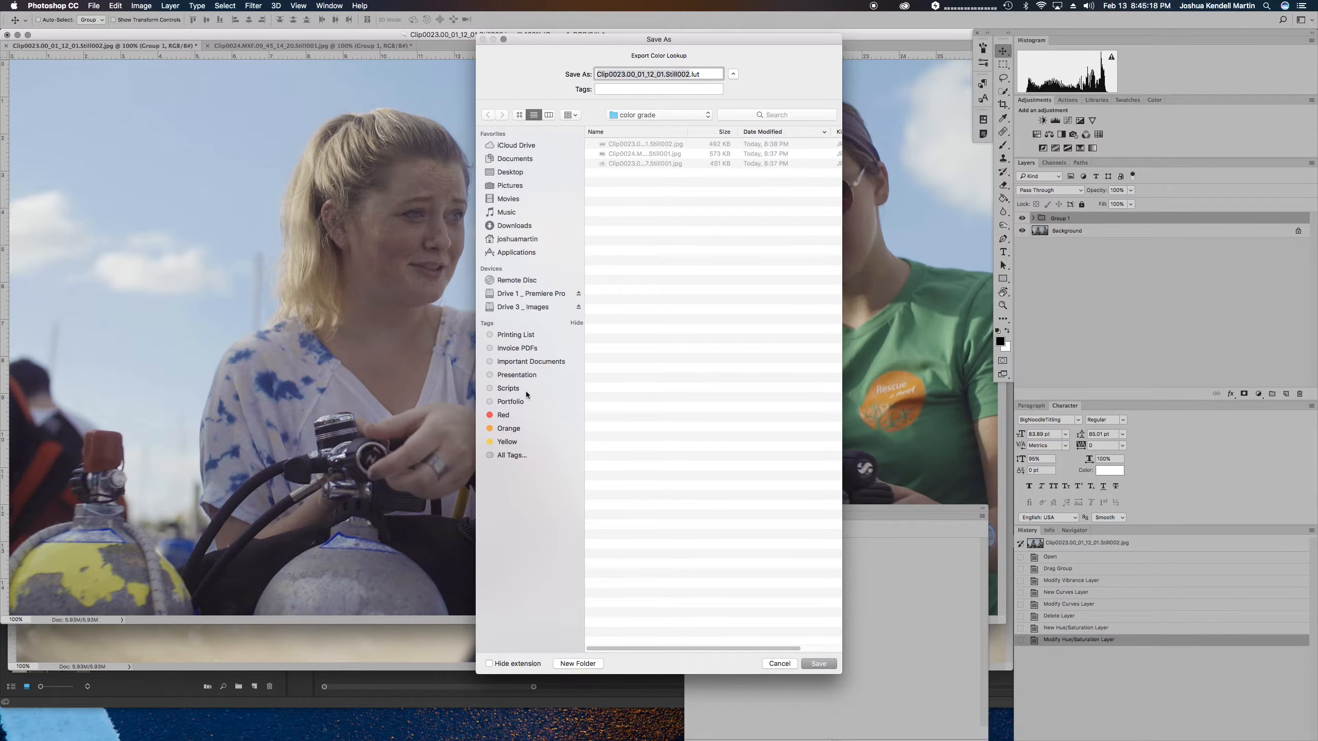
Create a folder named grade inside the color grade folder and save the lookup tables there under the suggested name.
left_click(577, 663)
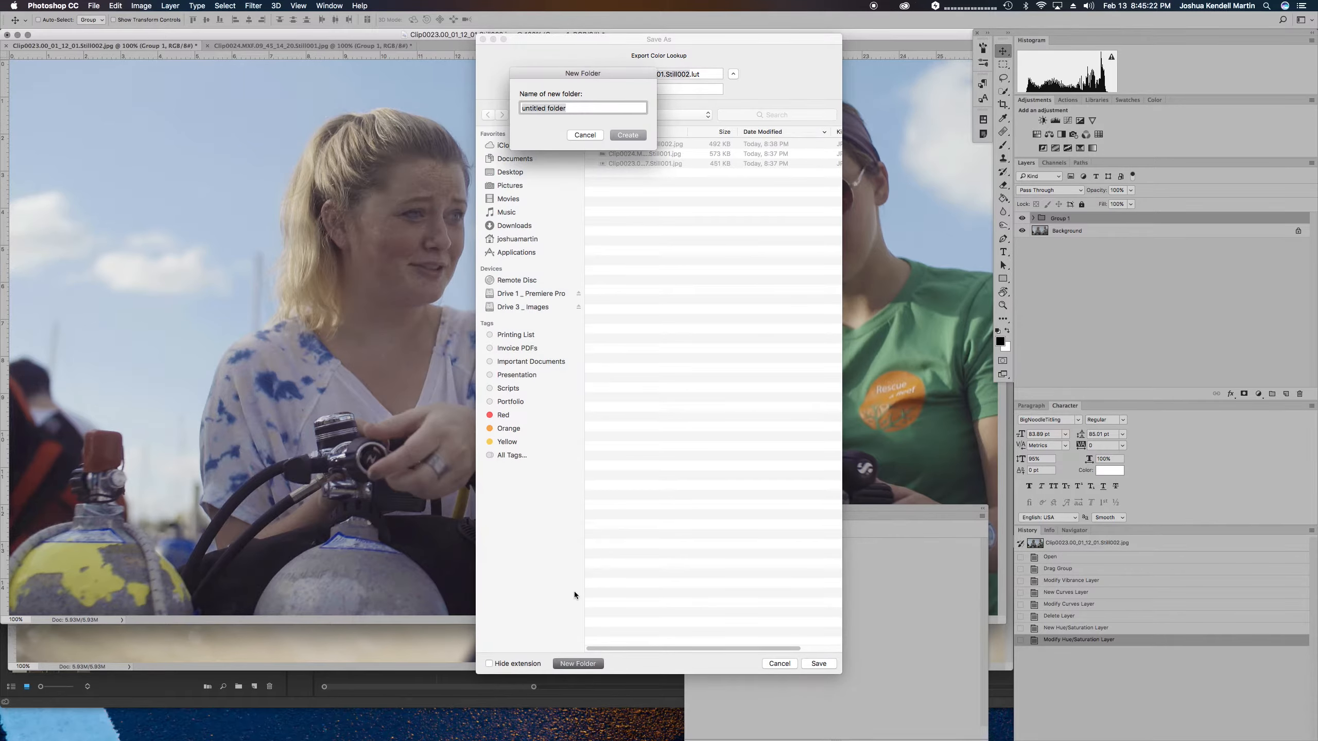
type("grade")
key("Return")
key("Return")
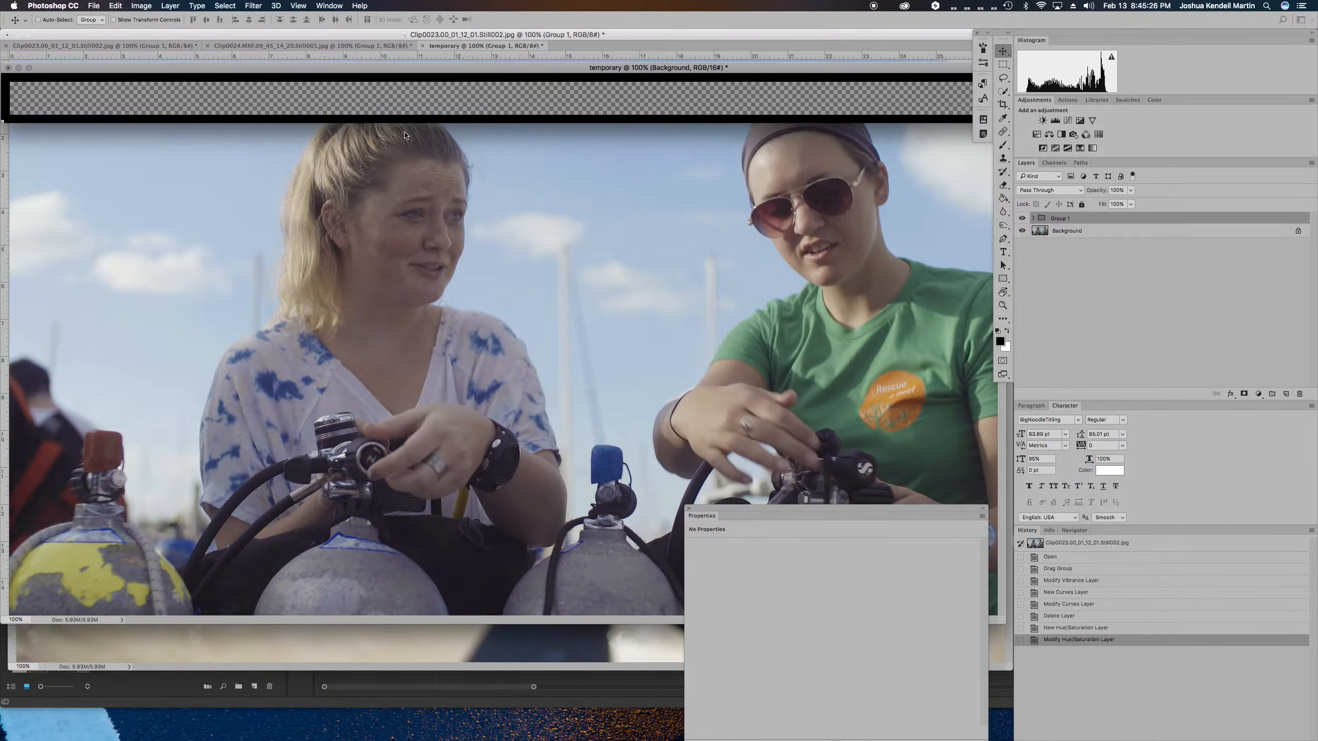
Export the boat still's grade as 3DL and CUBE color lookup tables at High quality with 64 grid points into the grade folder.
left_click(223, 46)
left_click(94, 6)
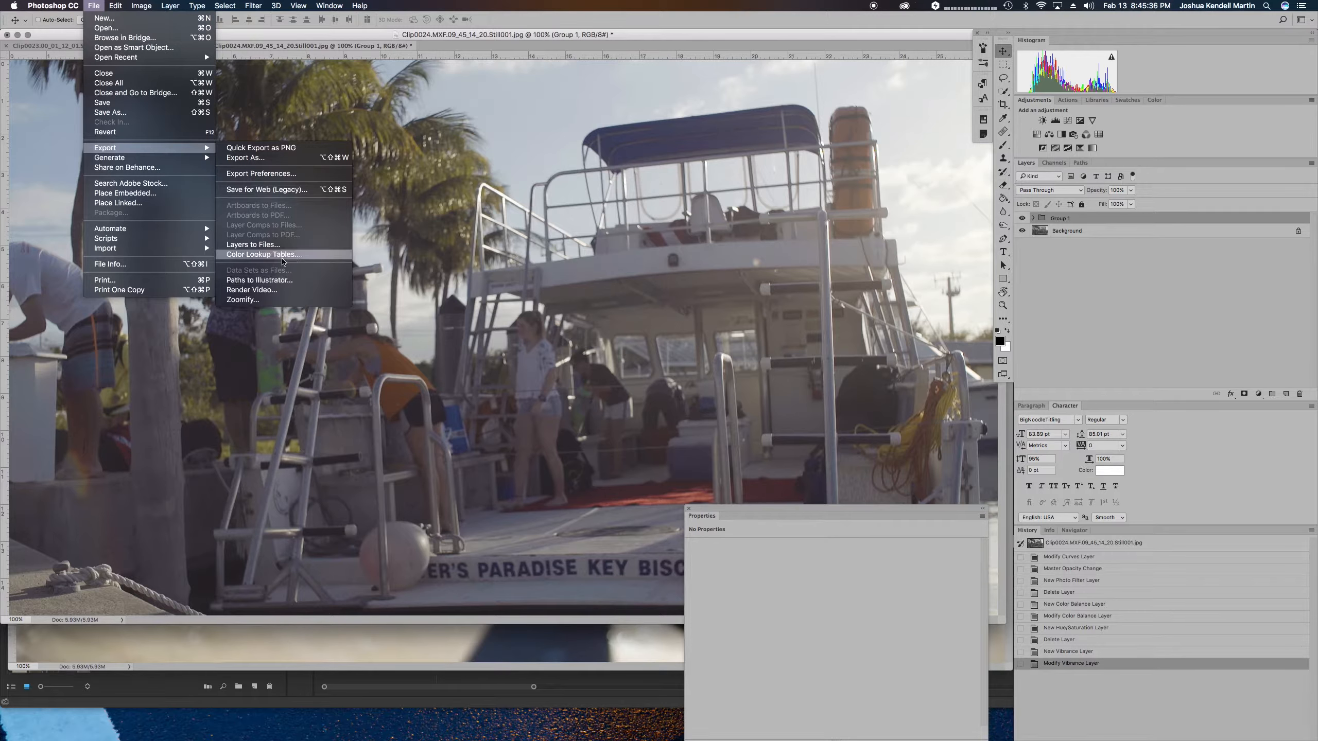
left_click(278, 255)
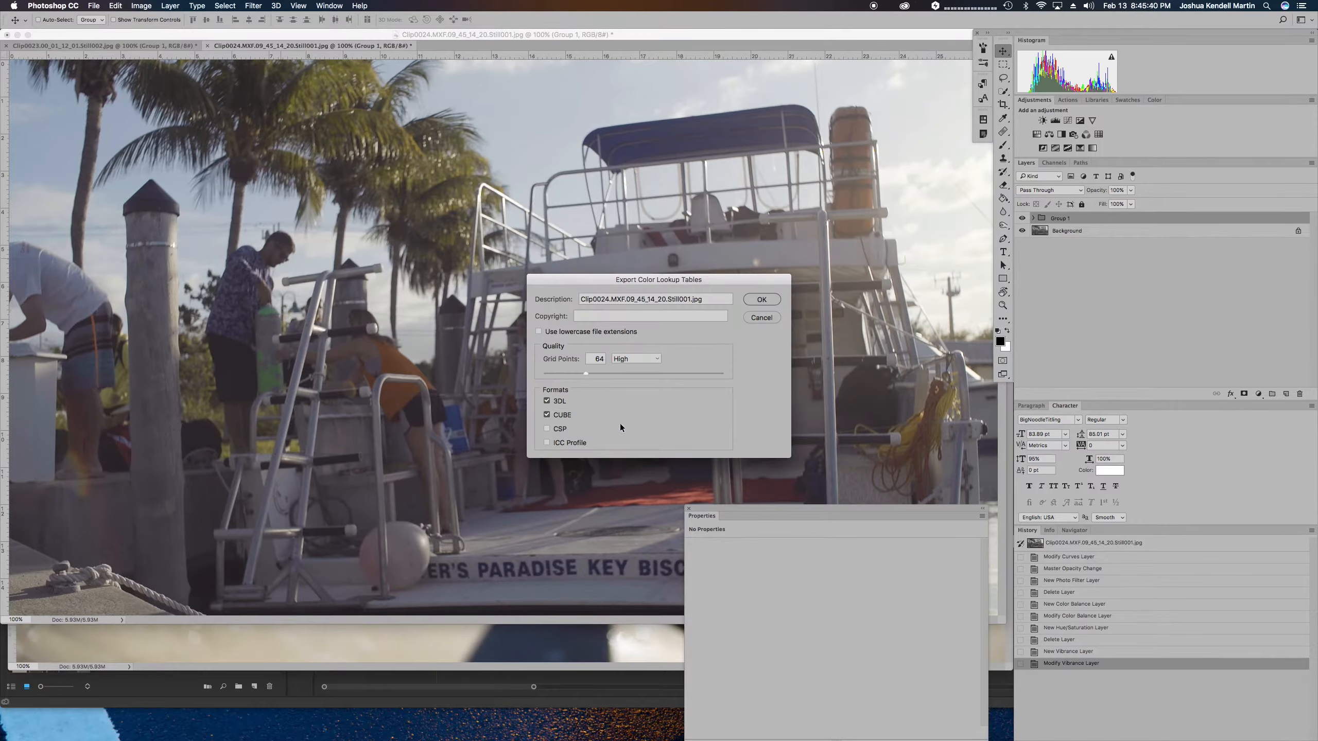
left_click(746, 304)
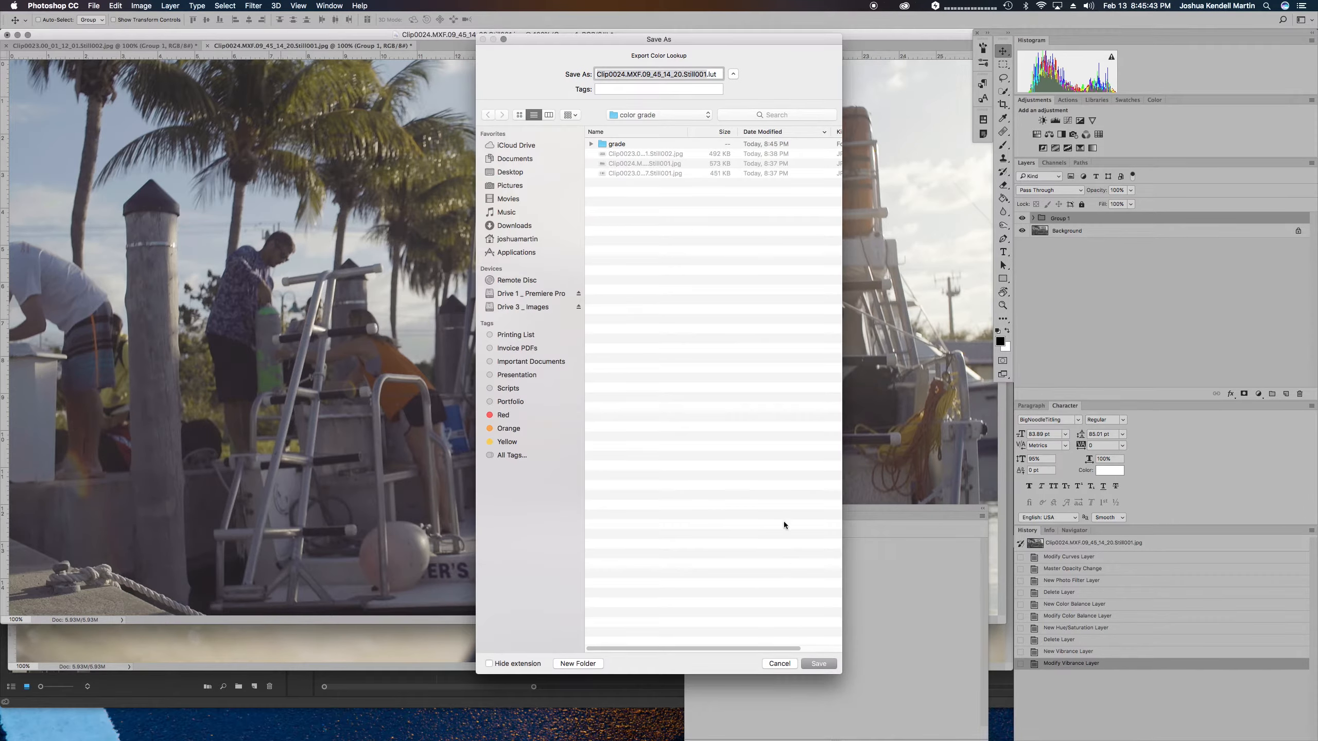
double_click(610, 147)
left_click(818, 664)
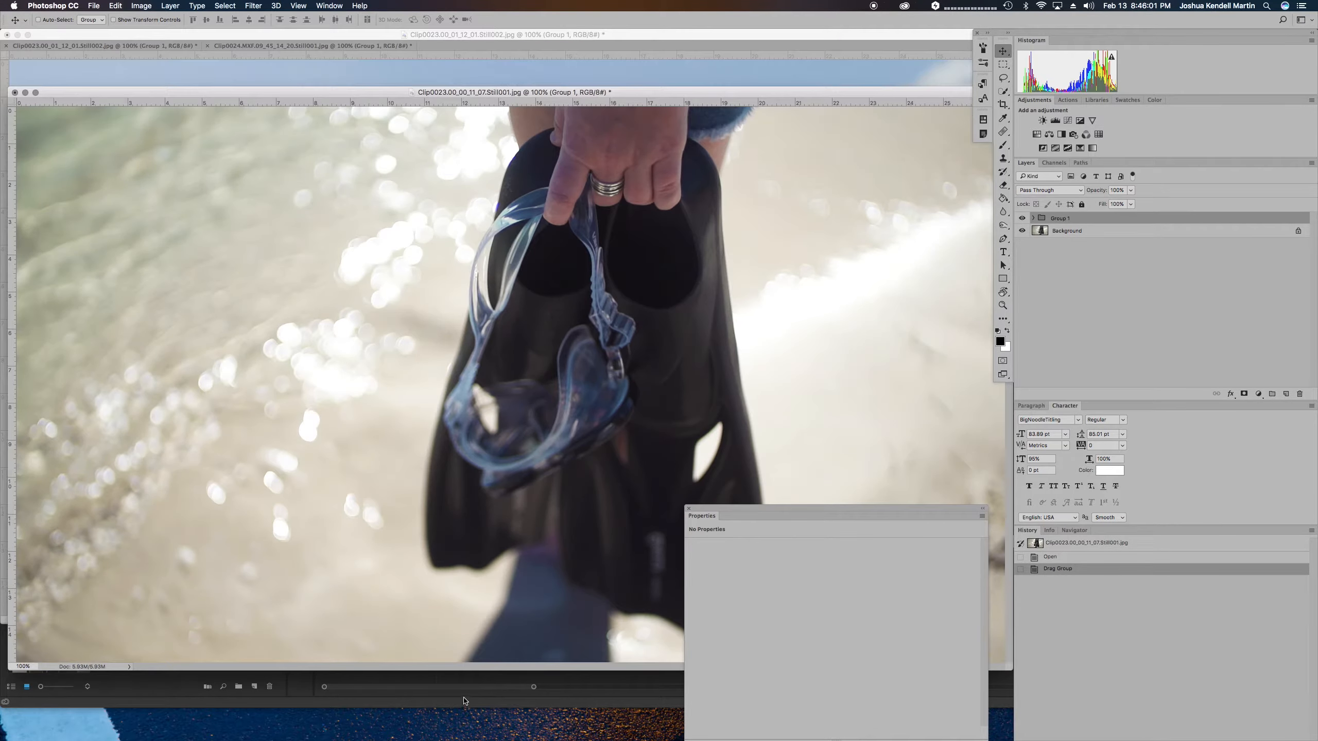
Switch to Premiere Pro, place the playhead on Clip0024.MXF at 00:00:25:20, and open the Coloring workspace.
left_click(464, 700)
left_click(667, 408)
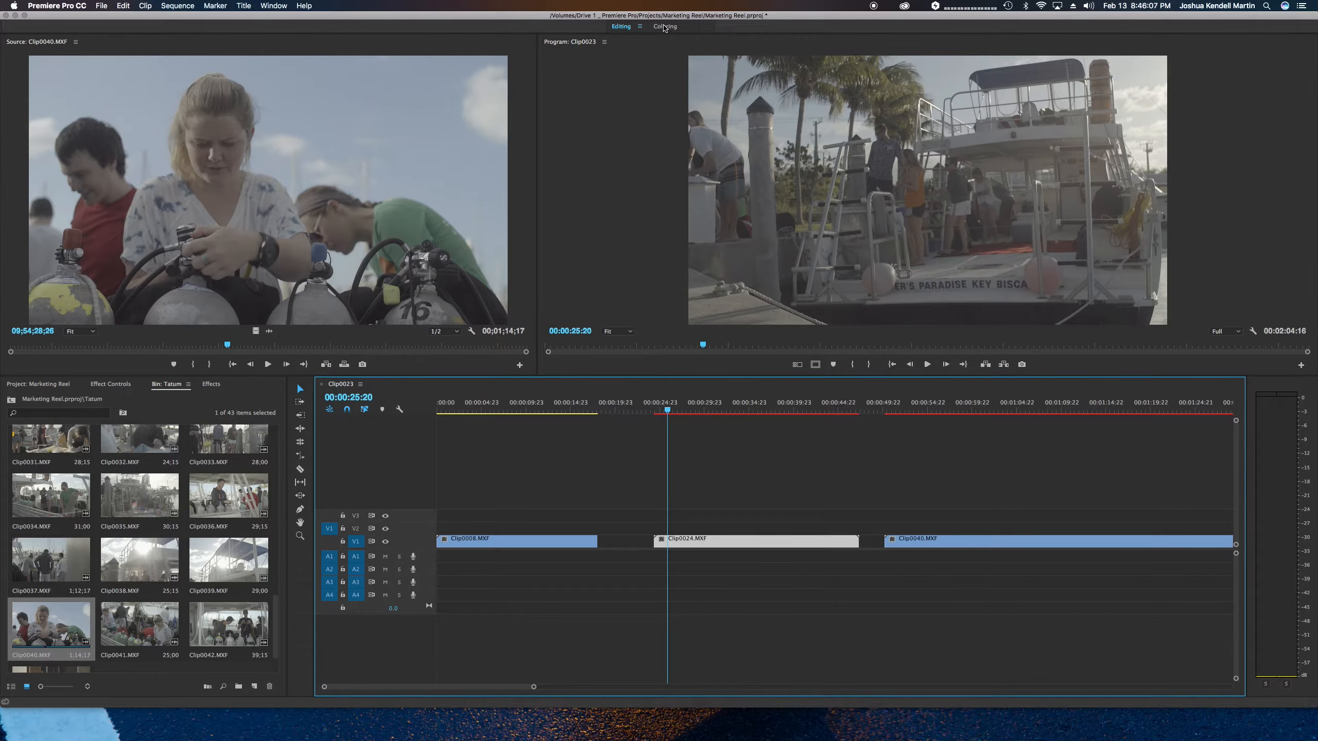
left_click(664, 27)
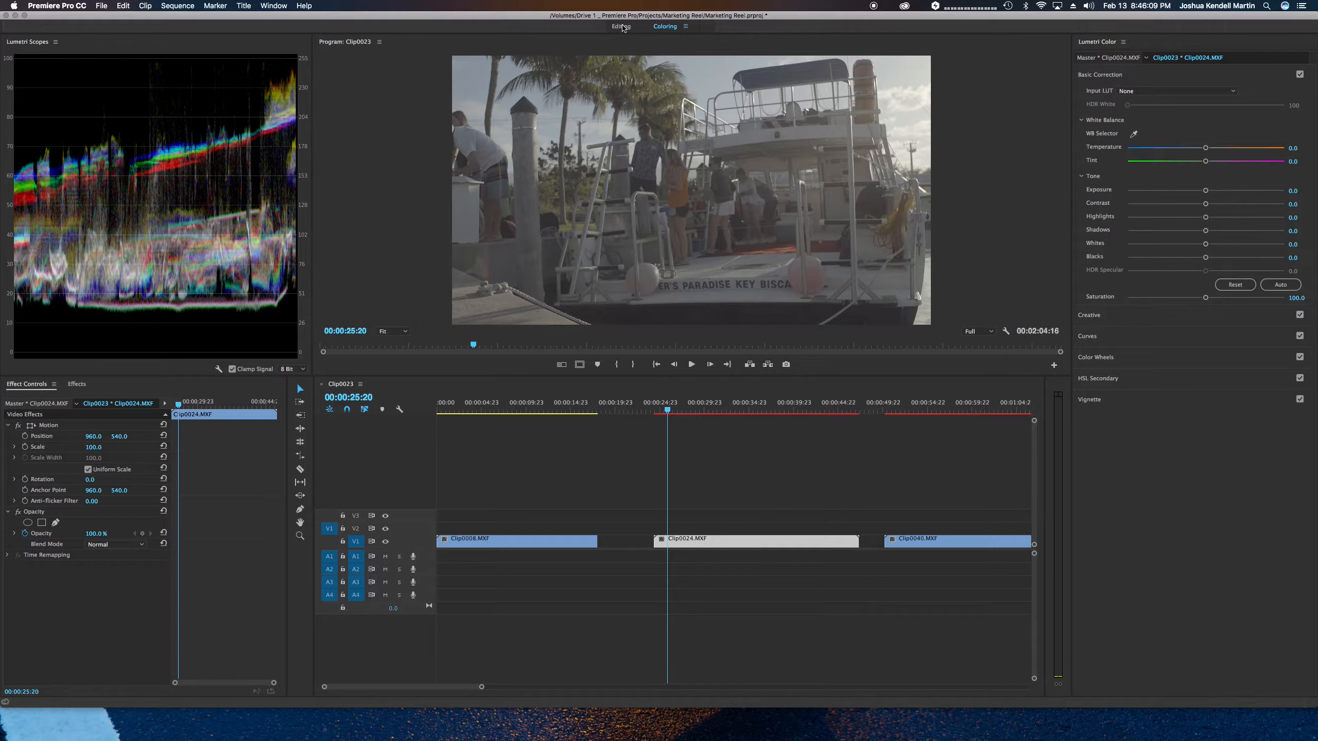
left_click(621, 26)
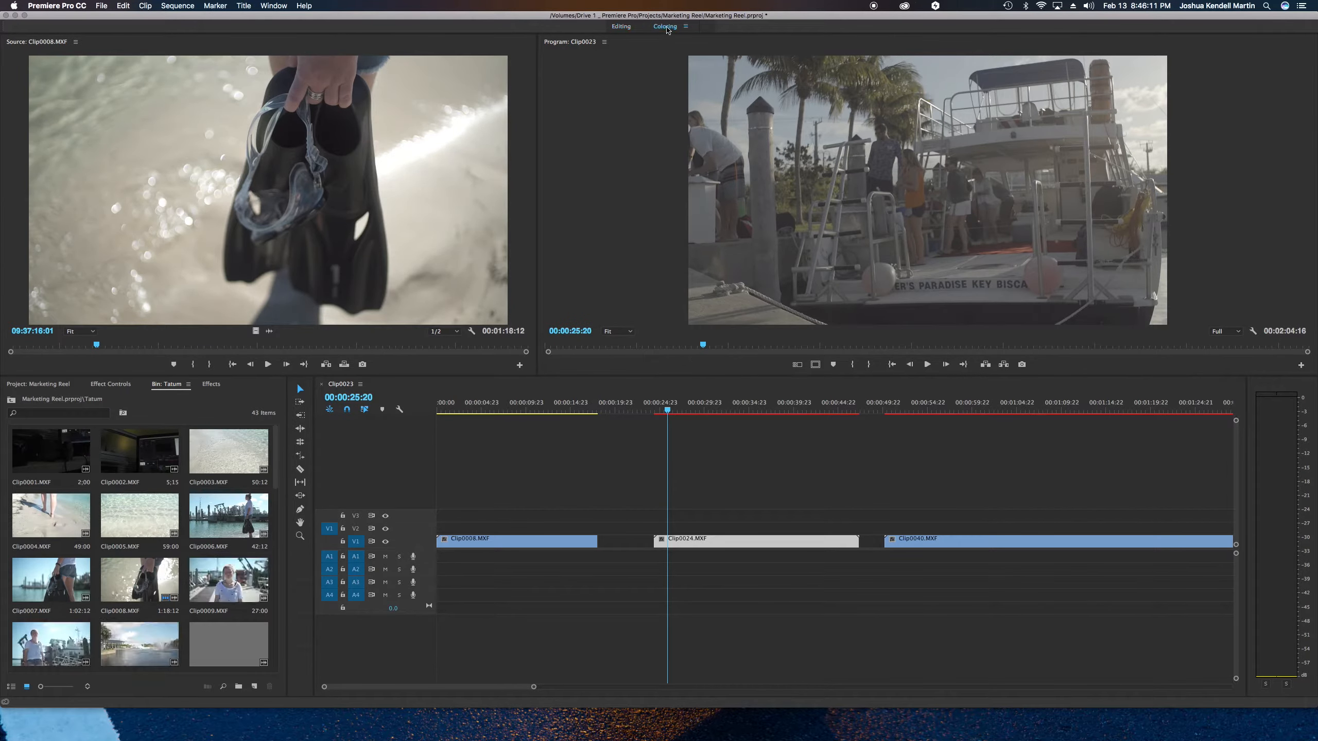
left_click(666, 27)
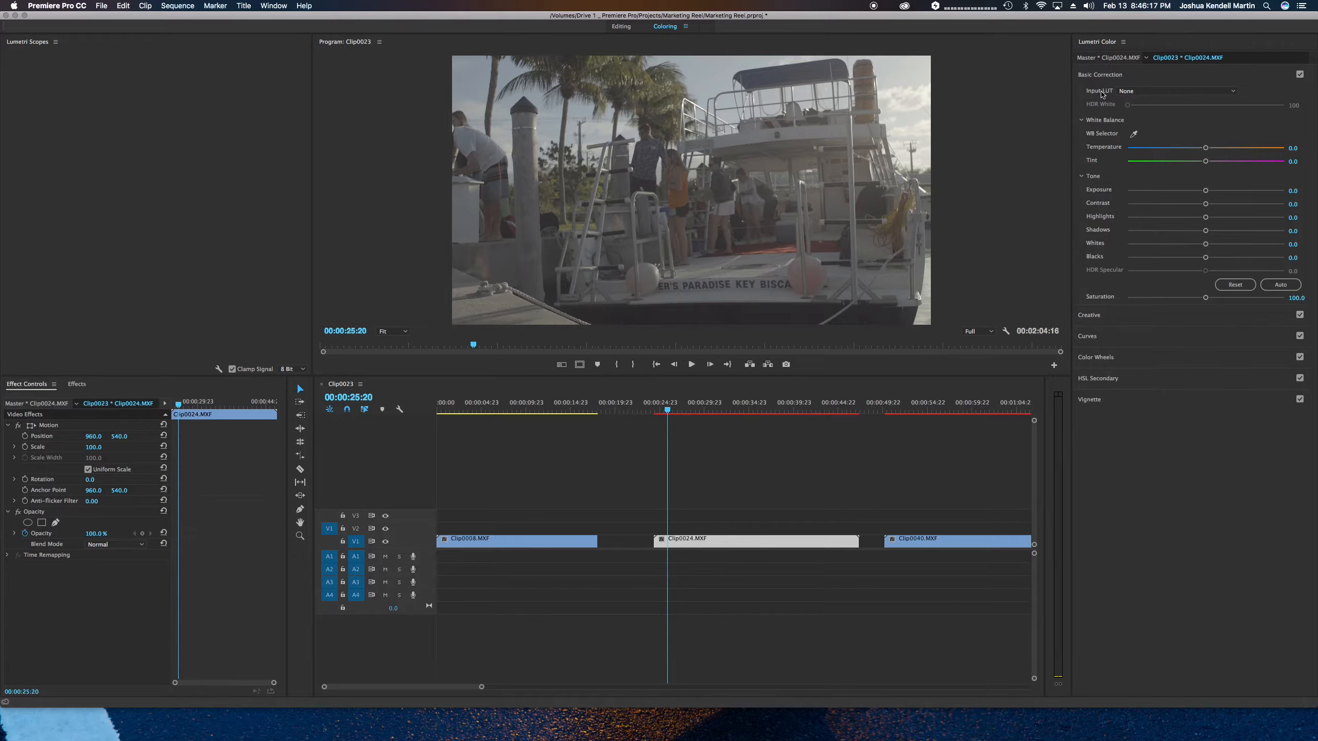
left_click(1089, 315)
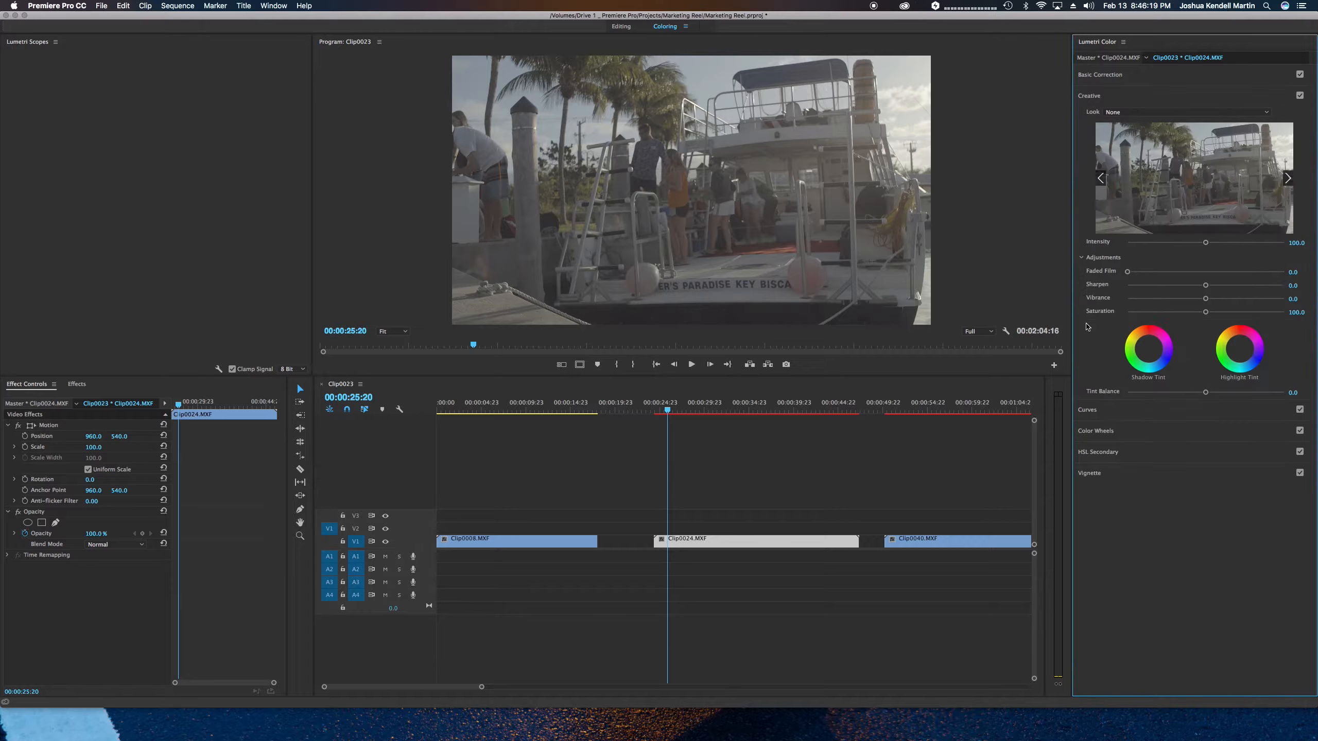
left_click(1115, 112)
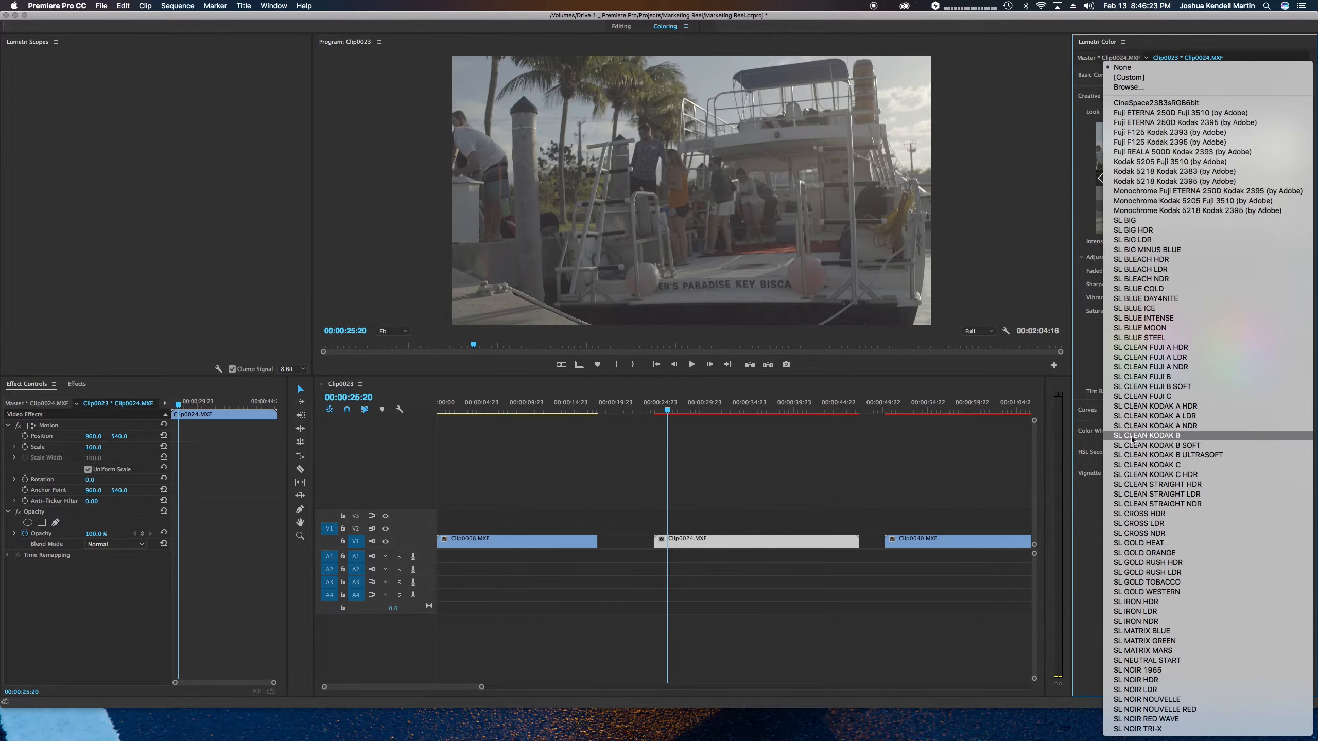
left_click(1080, 220)
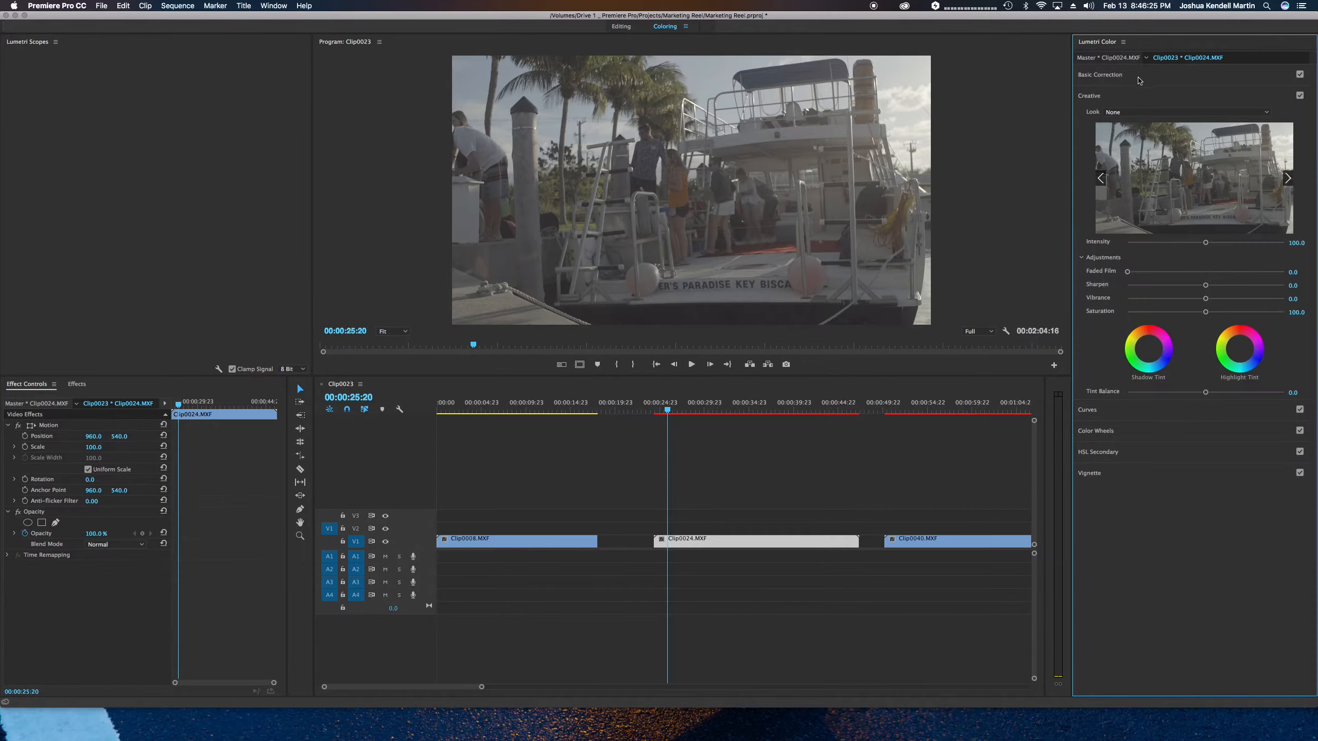
left_click(1120, 76)
left_click(1126, 90)
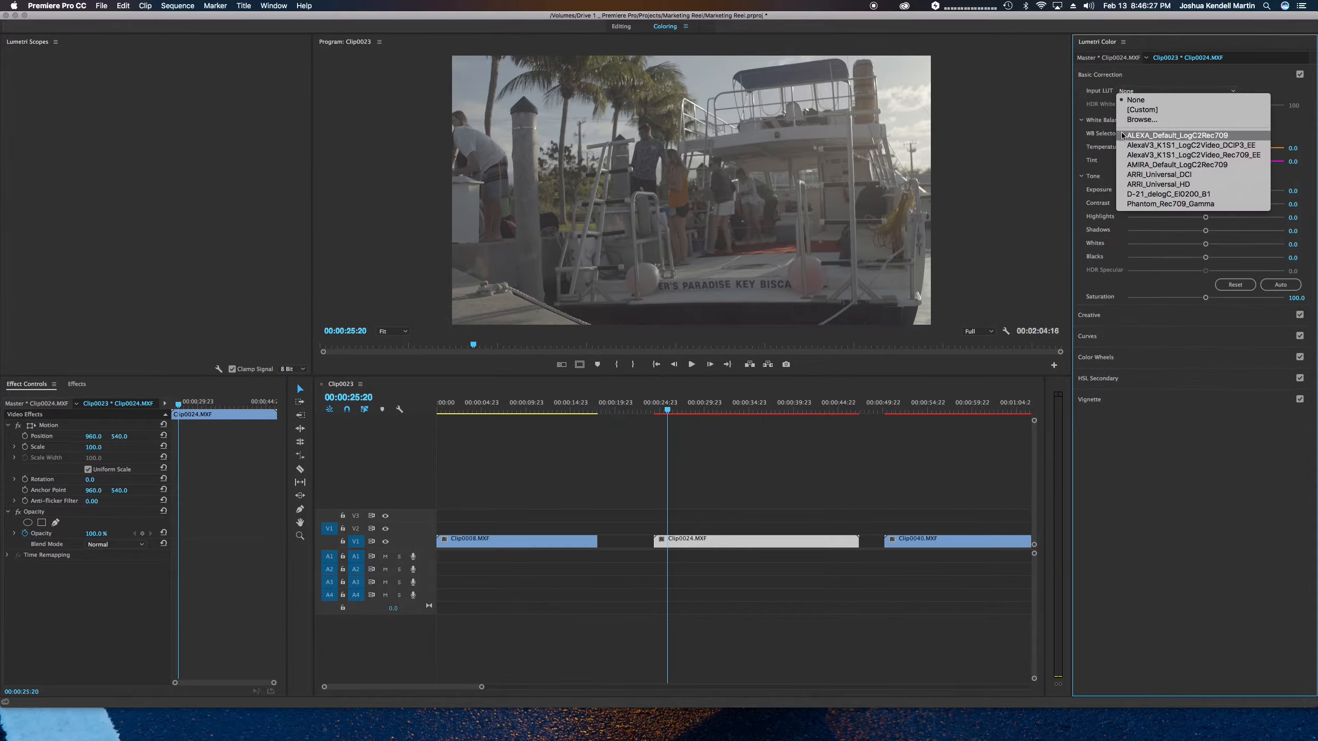
left_click(1125, 119)
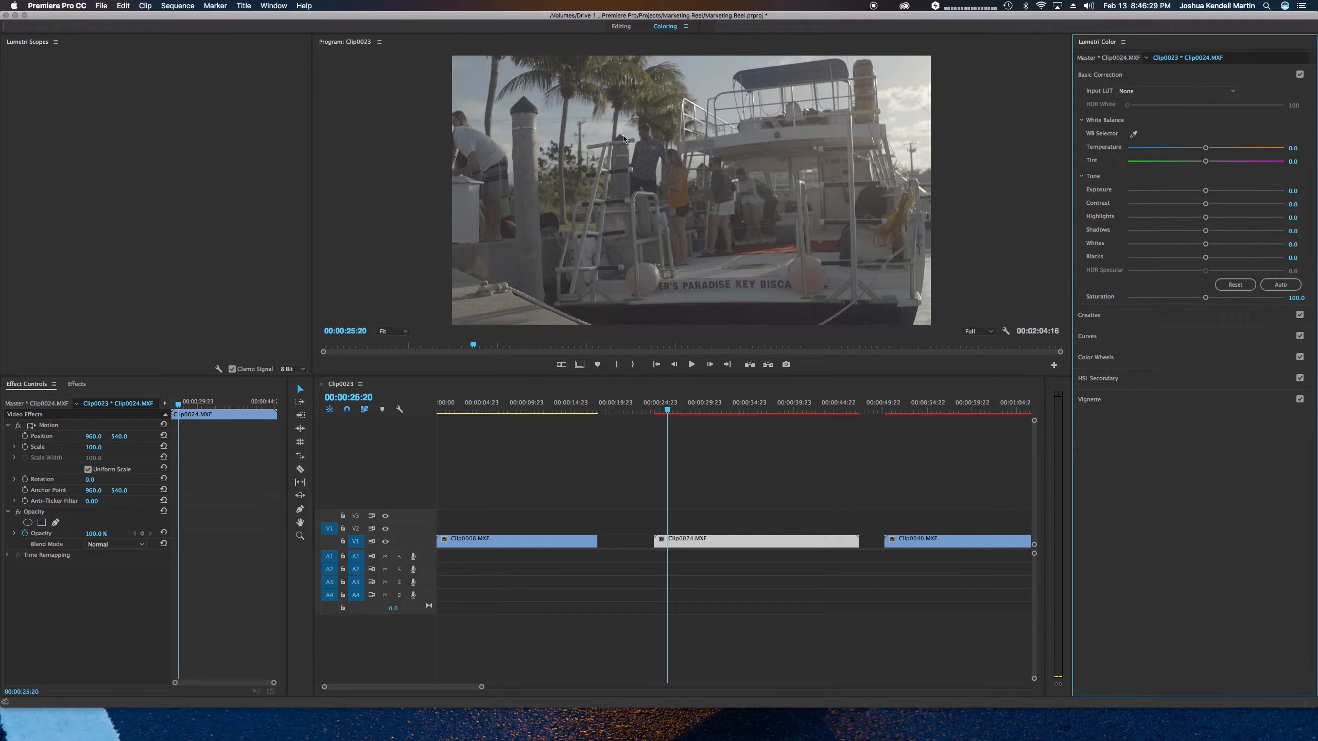
left_click(594, 180)
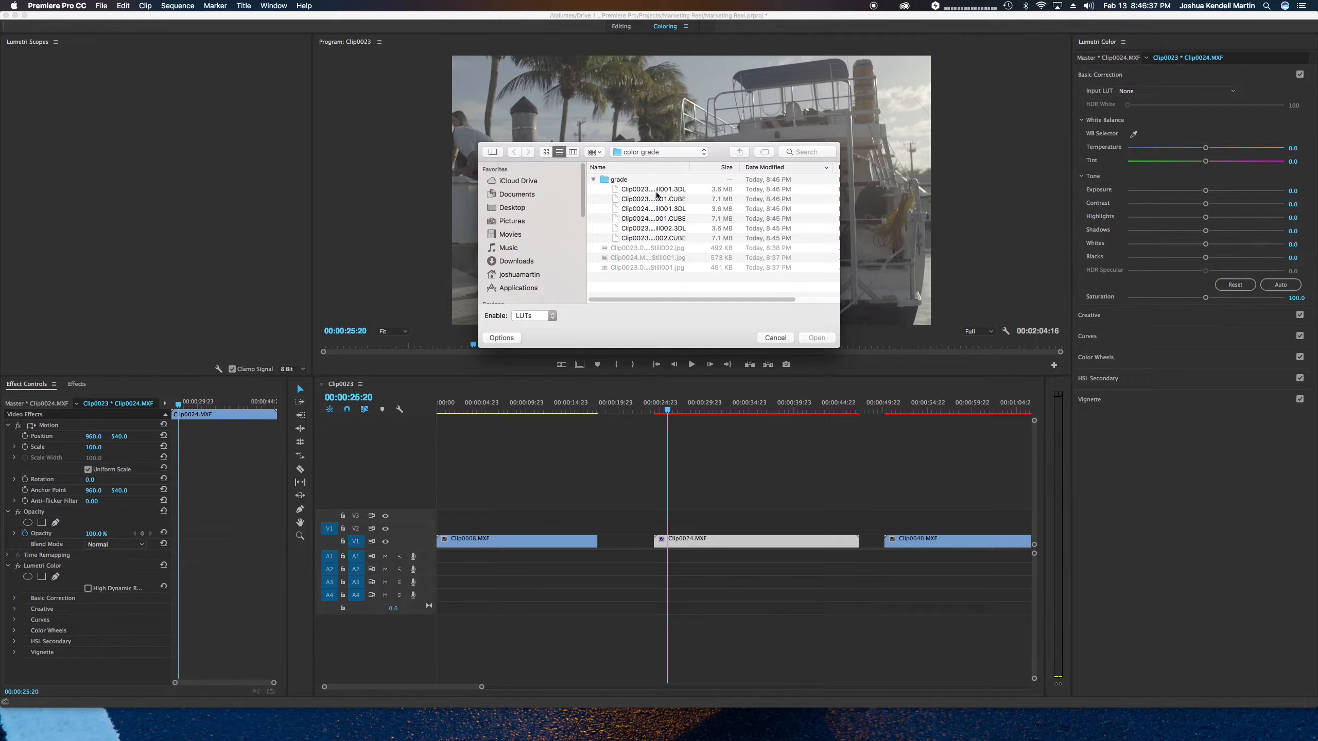
left_click(656, 200)
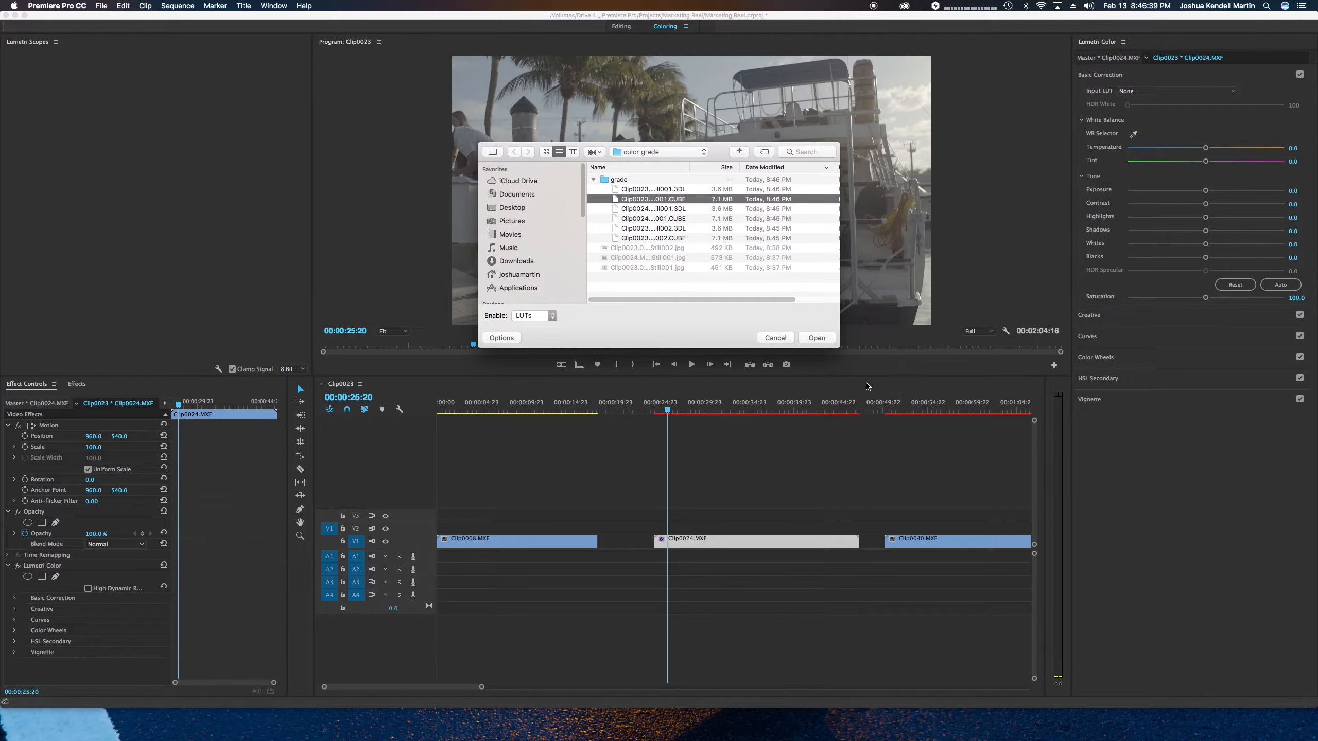
left_click(775, 337)
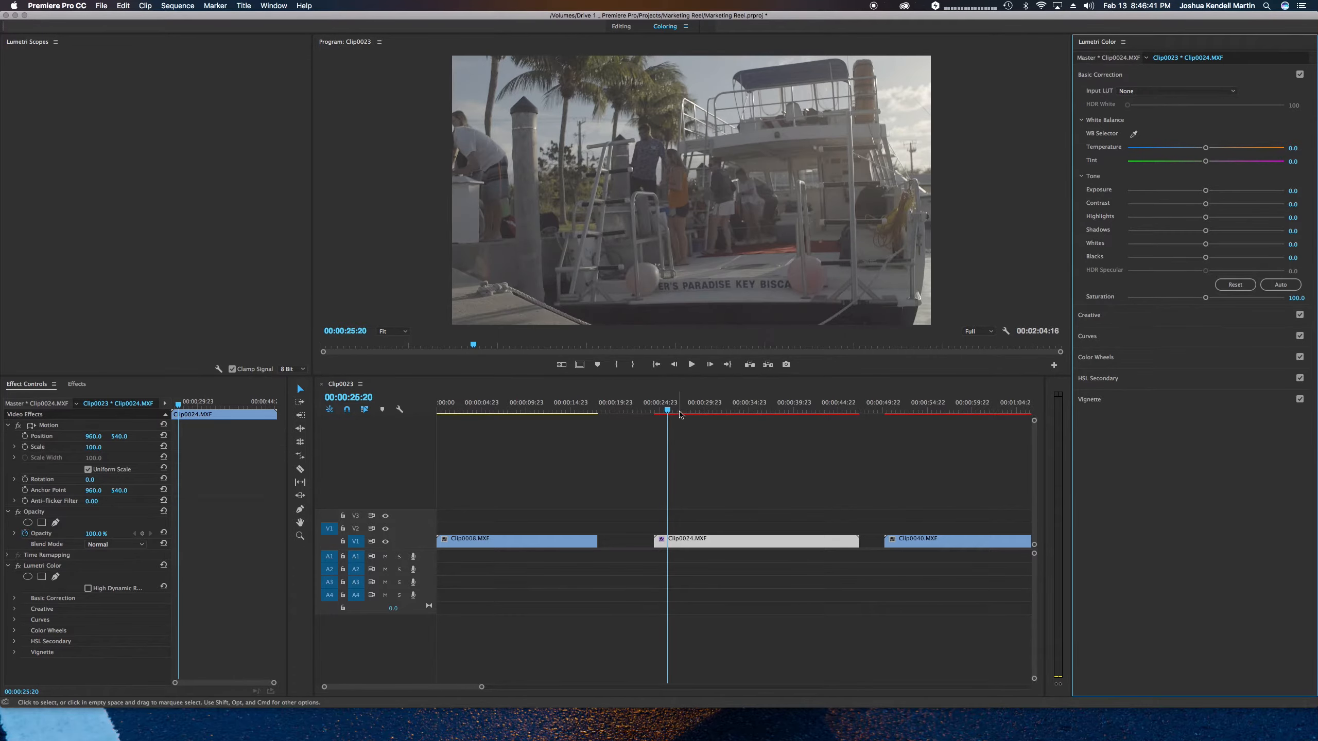
Move the playhead to 00:00:33:20 and load the Clip0024.MXF.09_45_14_20.Still001 lookup table as the Input LUT of Clip0024.MXF.
left_click_drag(674, 404, 689, 405)
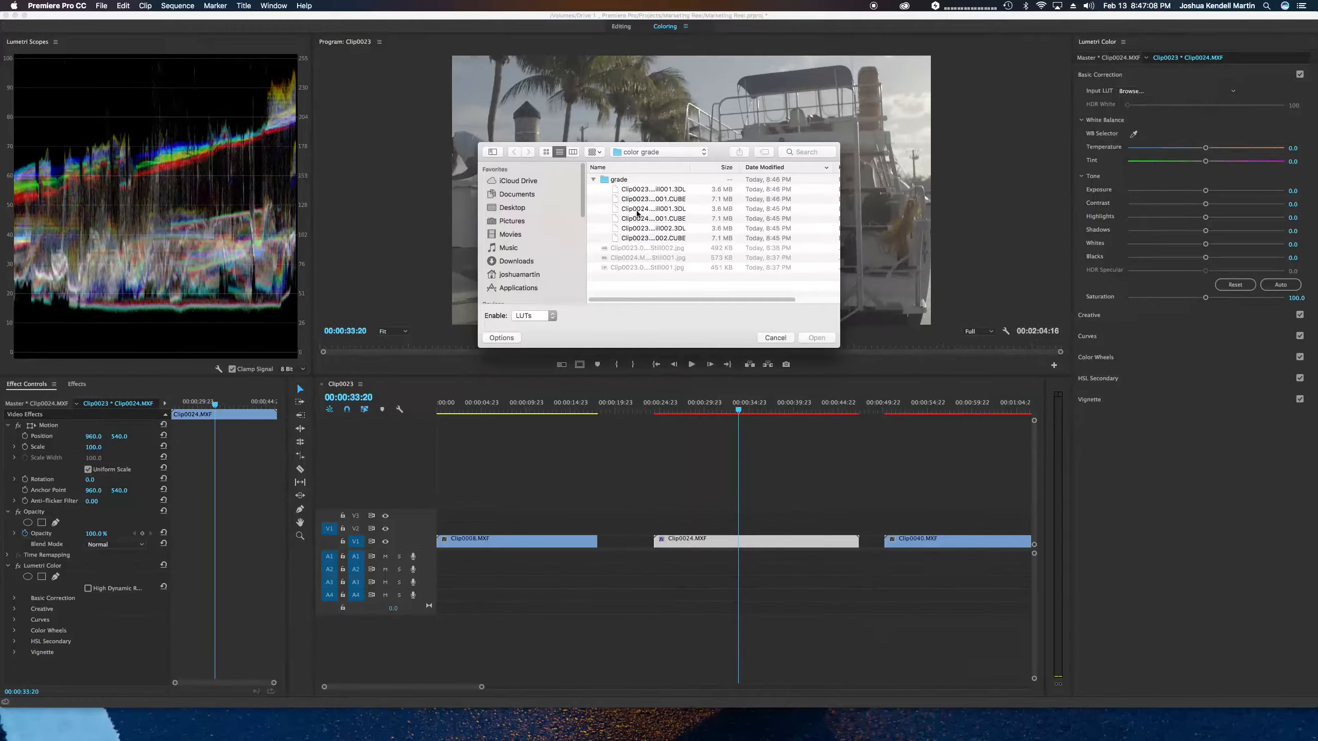
double_click(637, 213)
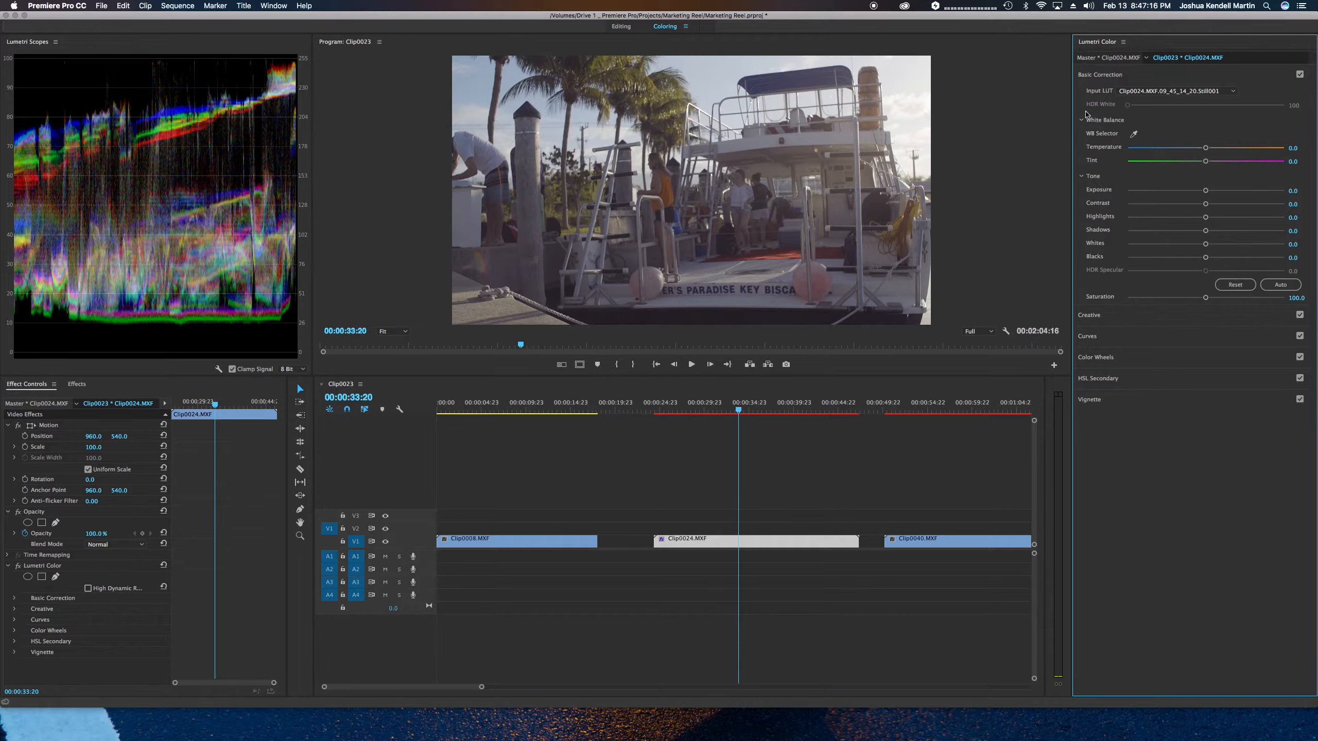
Compare Clip0024.MXF with and without the lookup table by toggling Basic Correction repeatedly, leaving it enabled.
left_click(1299, 75)
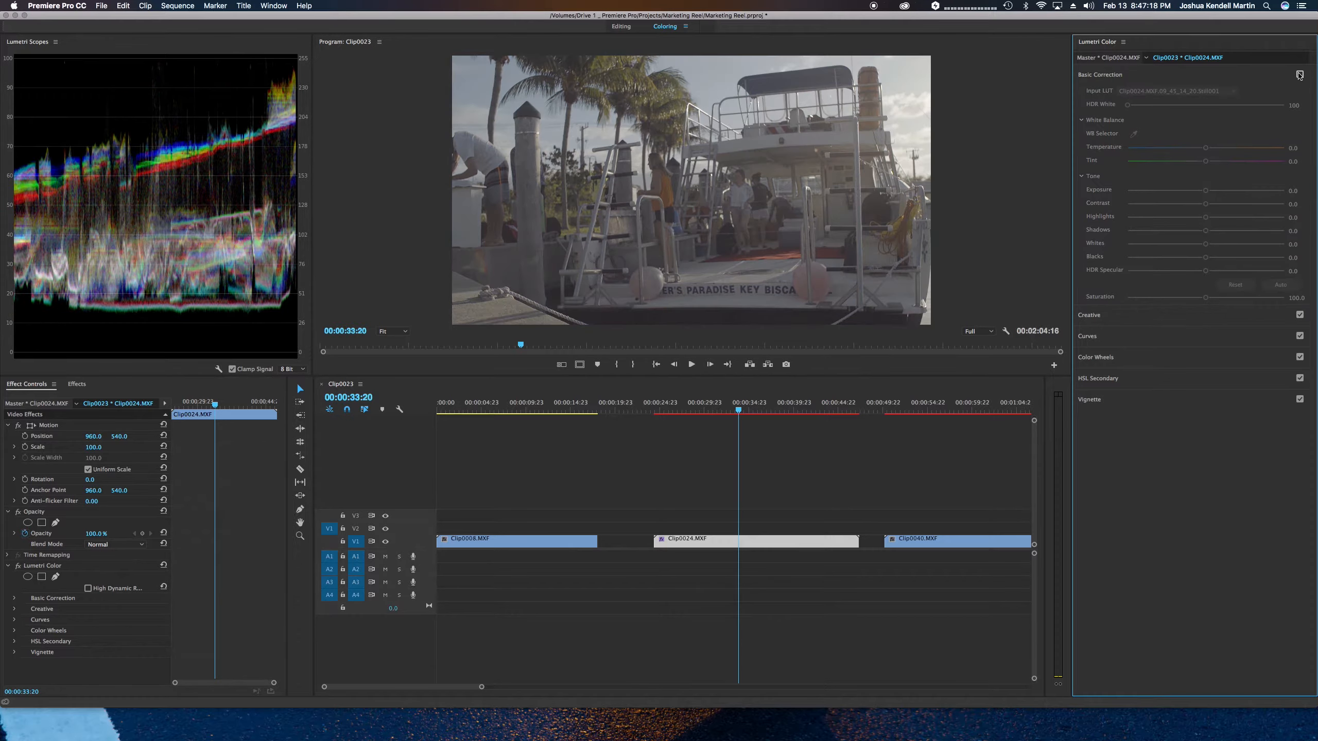
left_click(1299, 74)
left_click(1299, 74)
left_click(1299, 74)
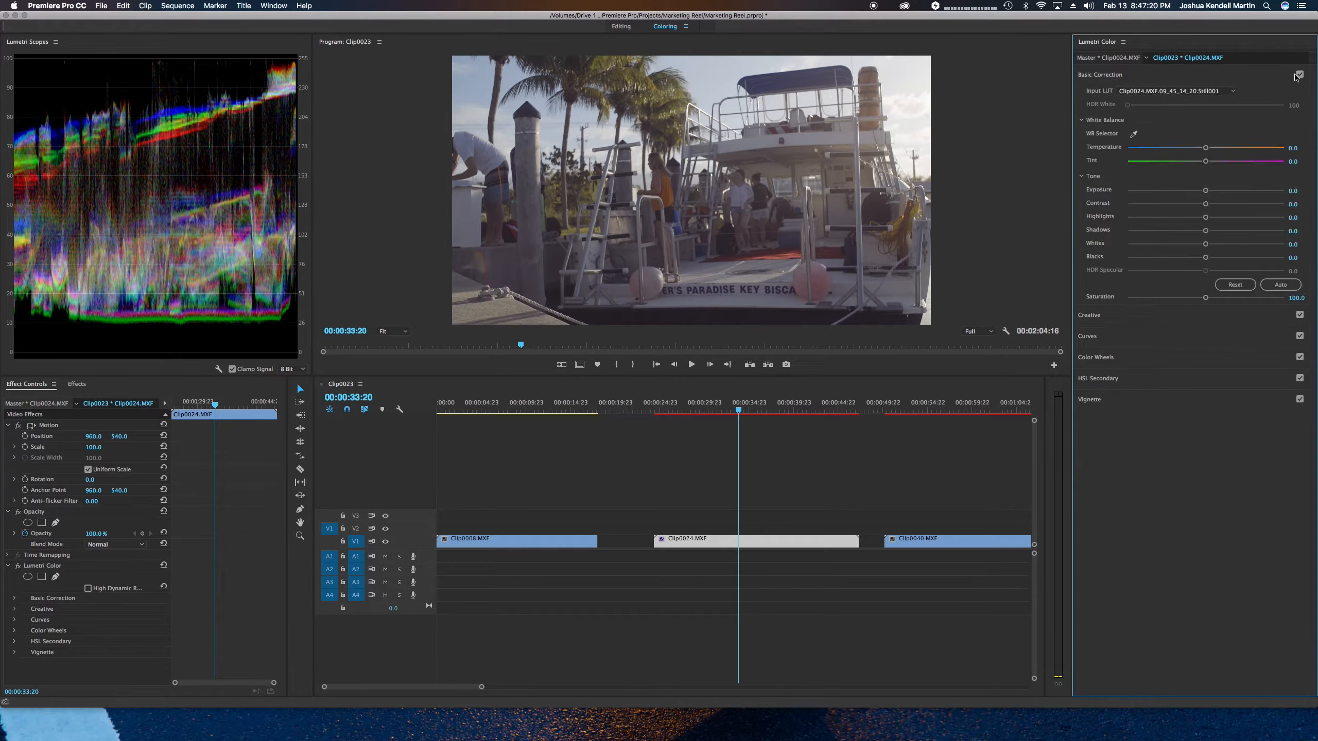
left_click(1298, 74)
left_click(1298, 75)
left_click(1296, 77)
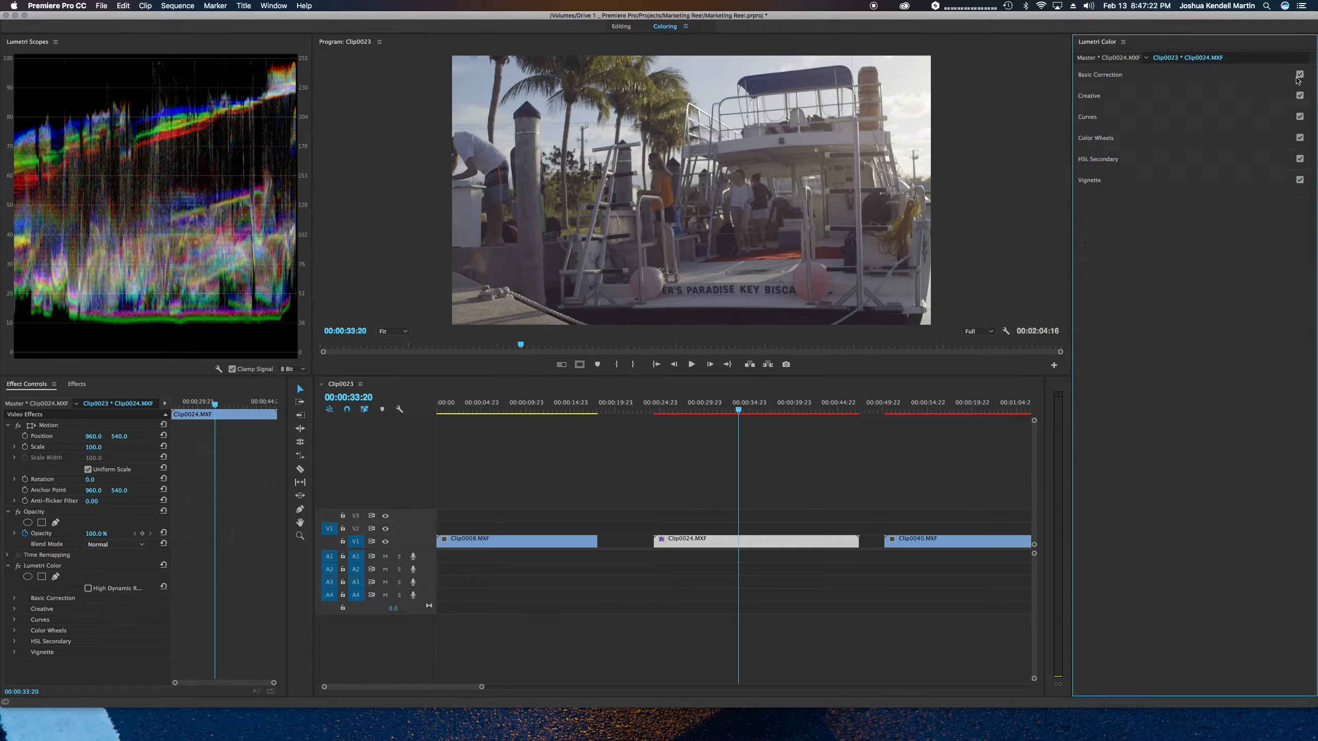
left_click(1296, 77)
left_click(1299, 75)
left_click(1299, 74)
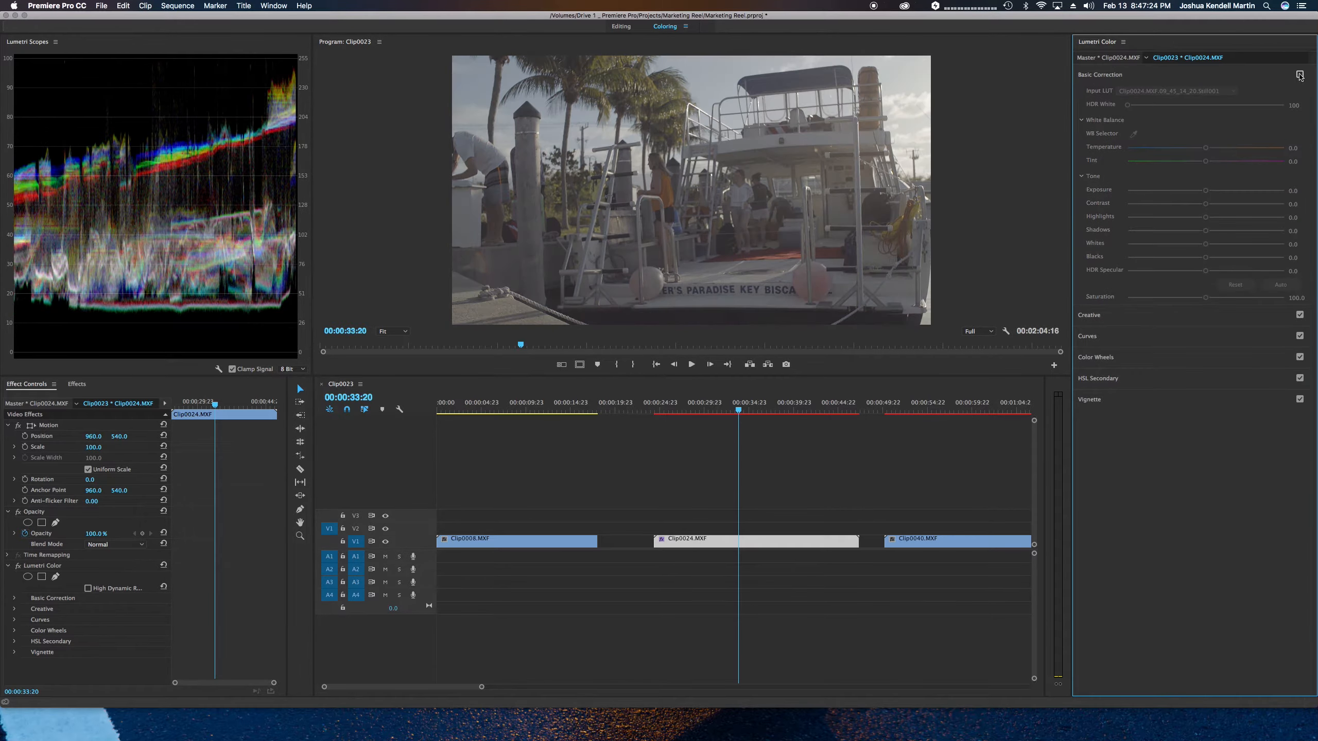
left_click(1299, 75)
left_click(1299, 75)
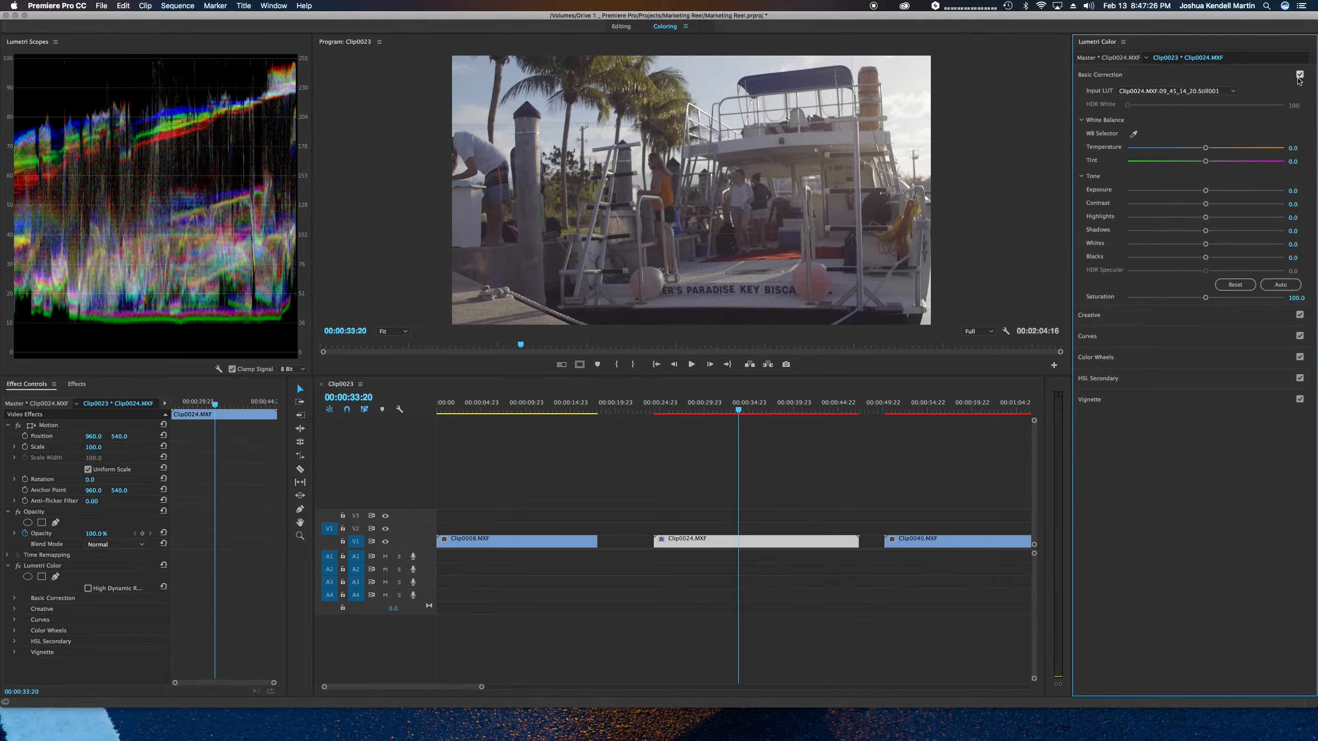
Play the graded Clip0024.MXF from 00:00:25:02, enlarge the program monitor, and play the clip again to review the grade.
left_click_drag(669, 403, 660, 405)
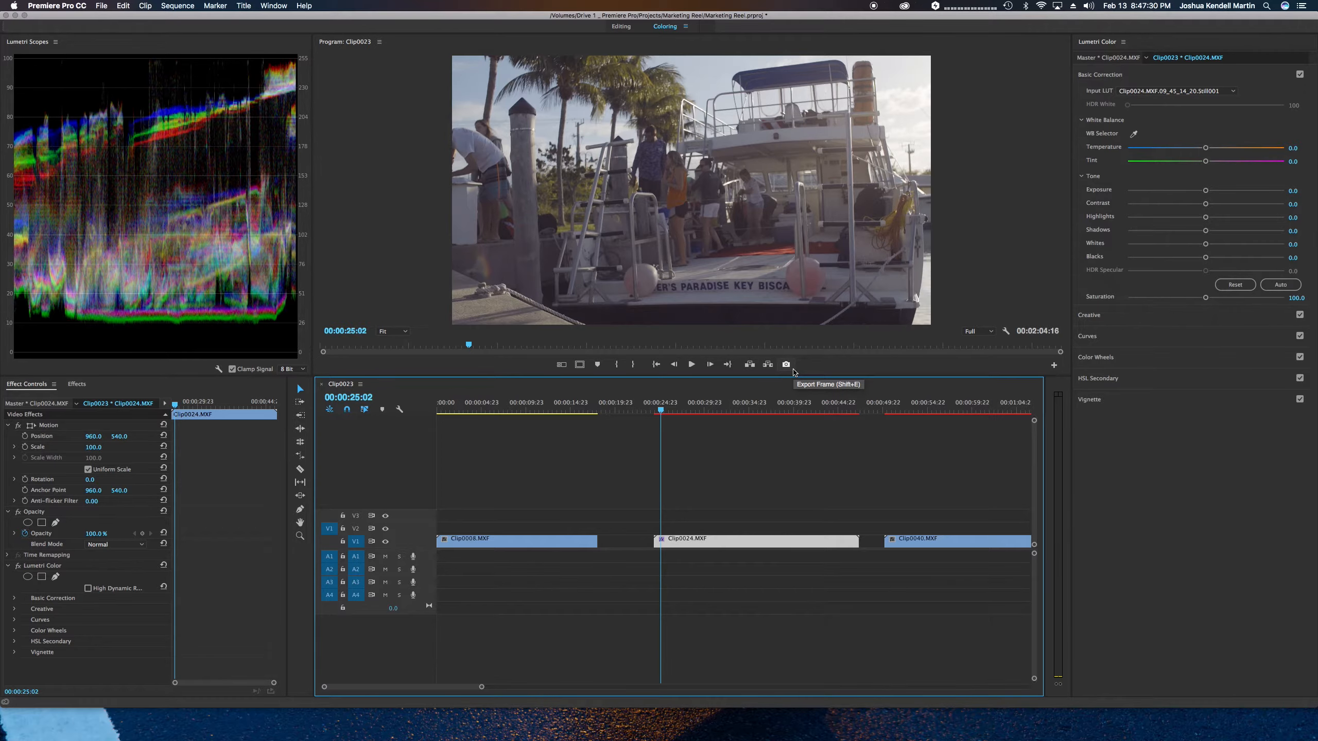
key("space")
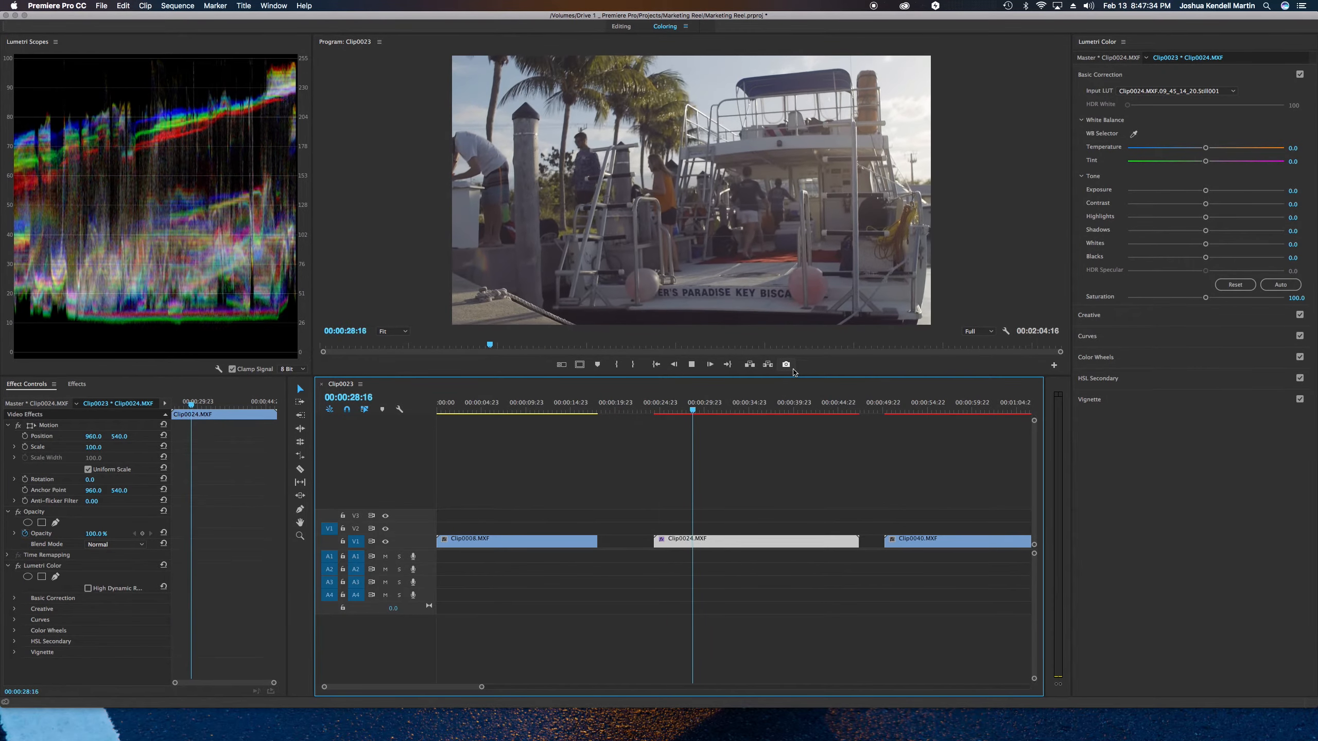
key("space")
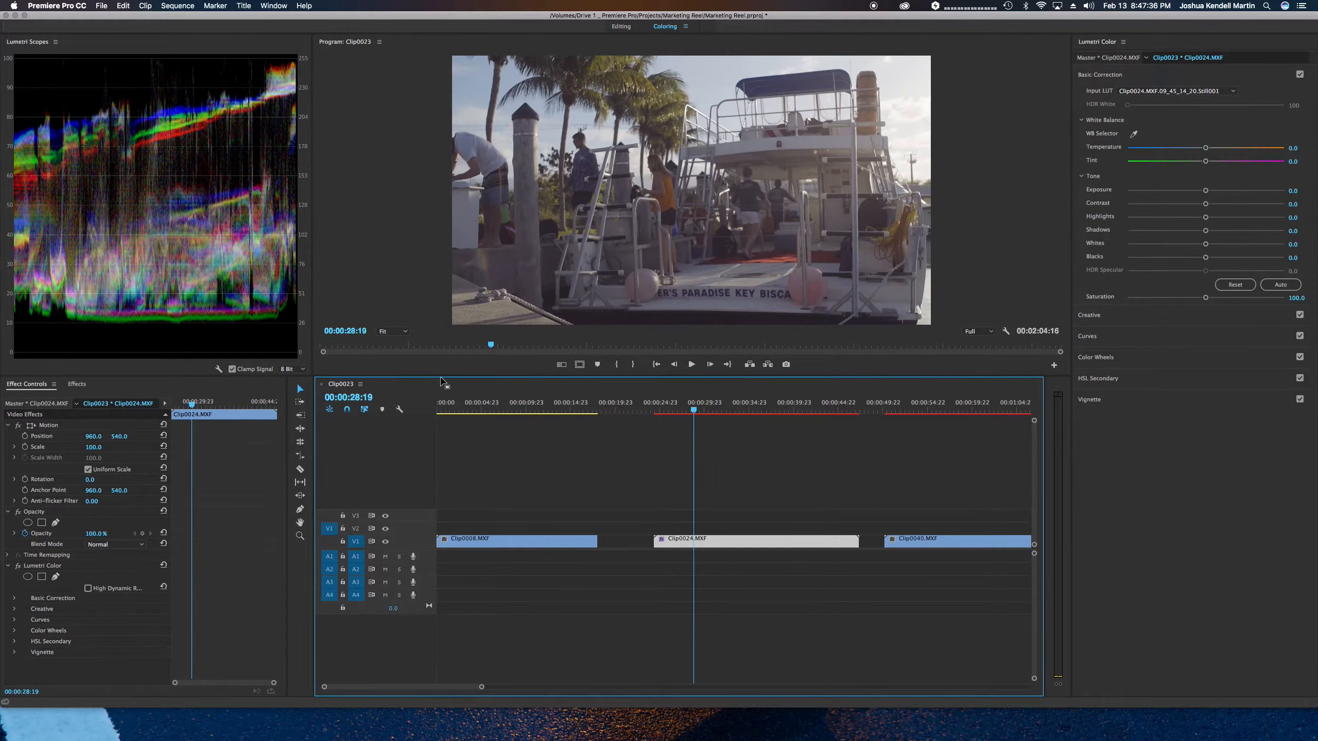
left_click_drag(441, 379, 437, 397)
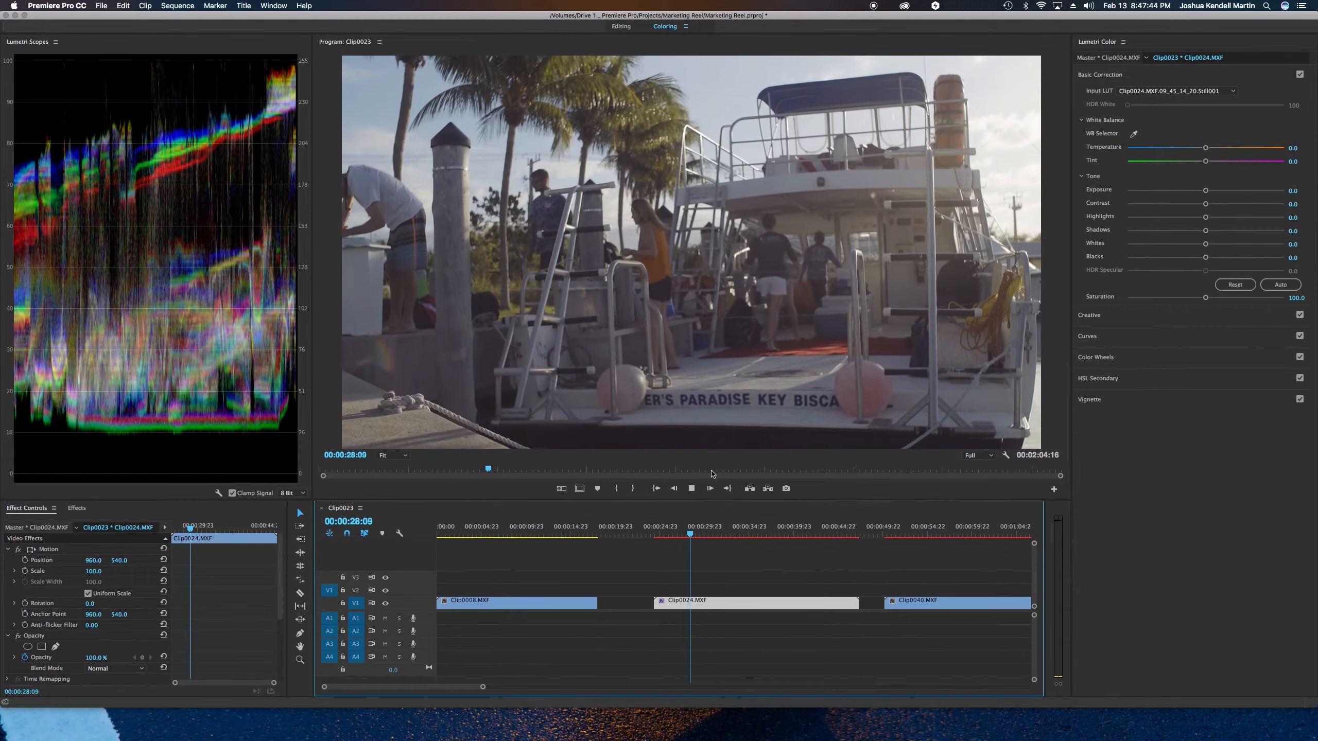
key("space")
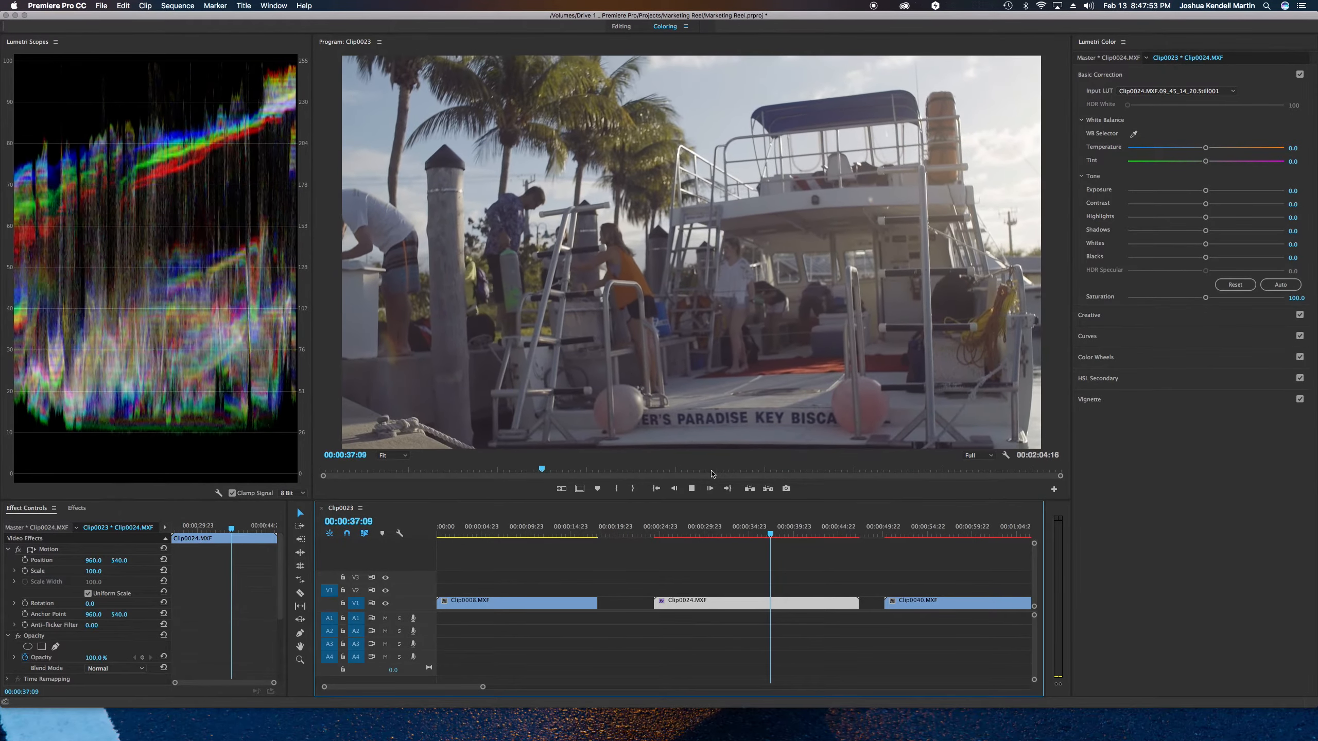
key("space")
Look through the HSL Secondary, Curves and Creative controls for Clip0024.MXF, finishing at Basic Correction.
left_click(1135, 377)
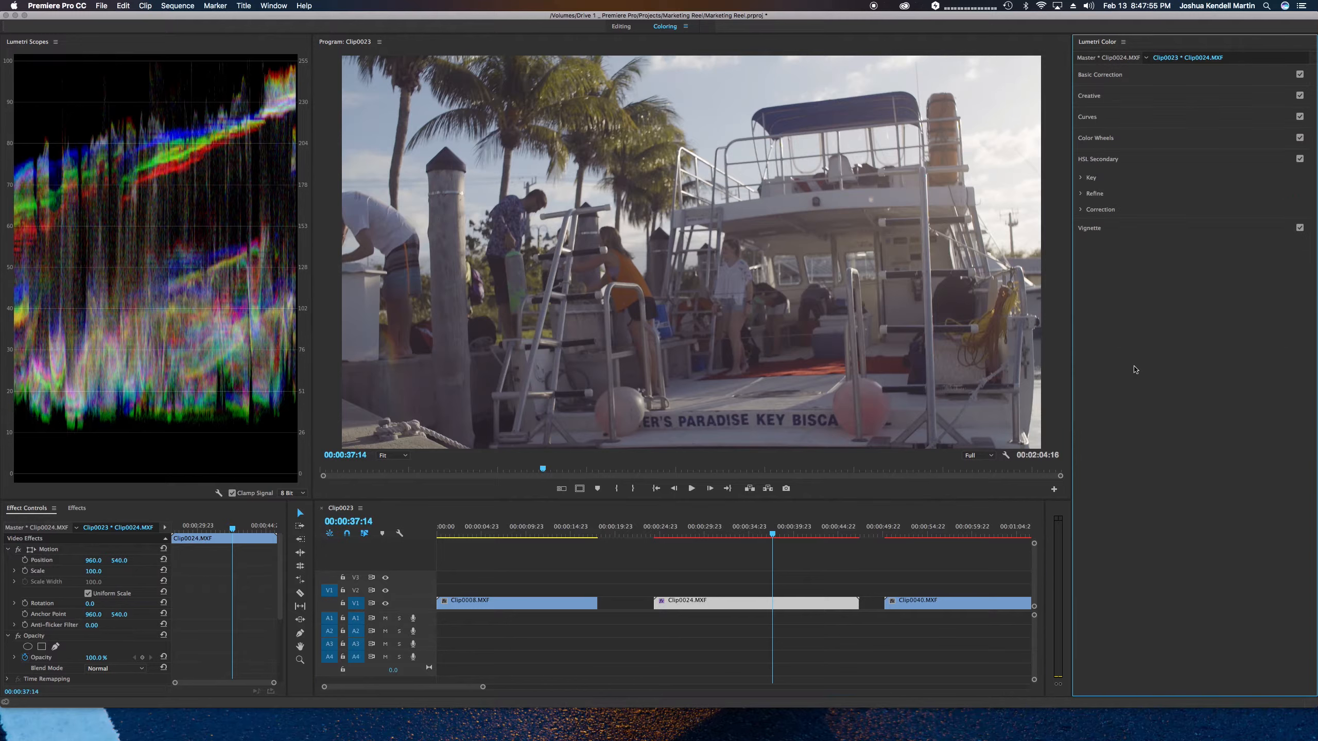
left_click(1160, 143)
left_click(1146, 125)
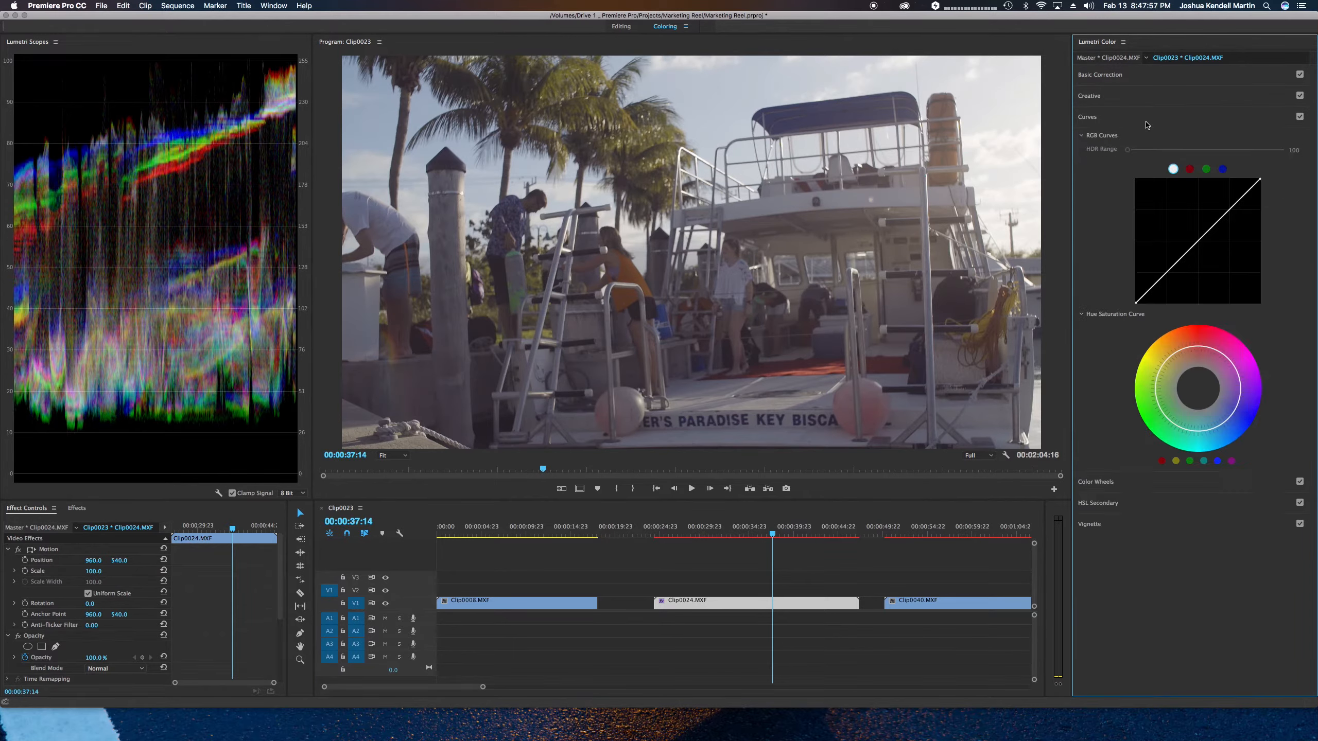
left_click(1146, 98)
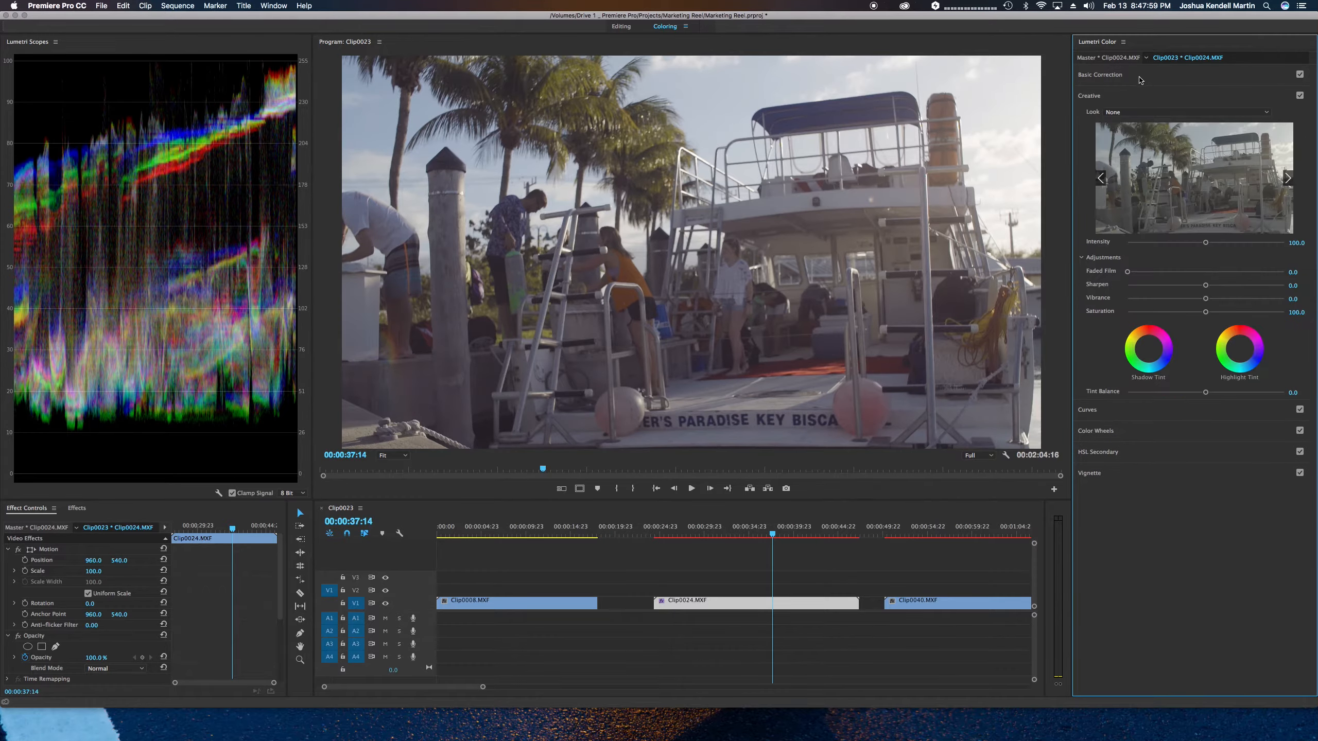
left_click(1139, 77)
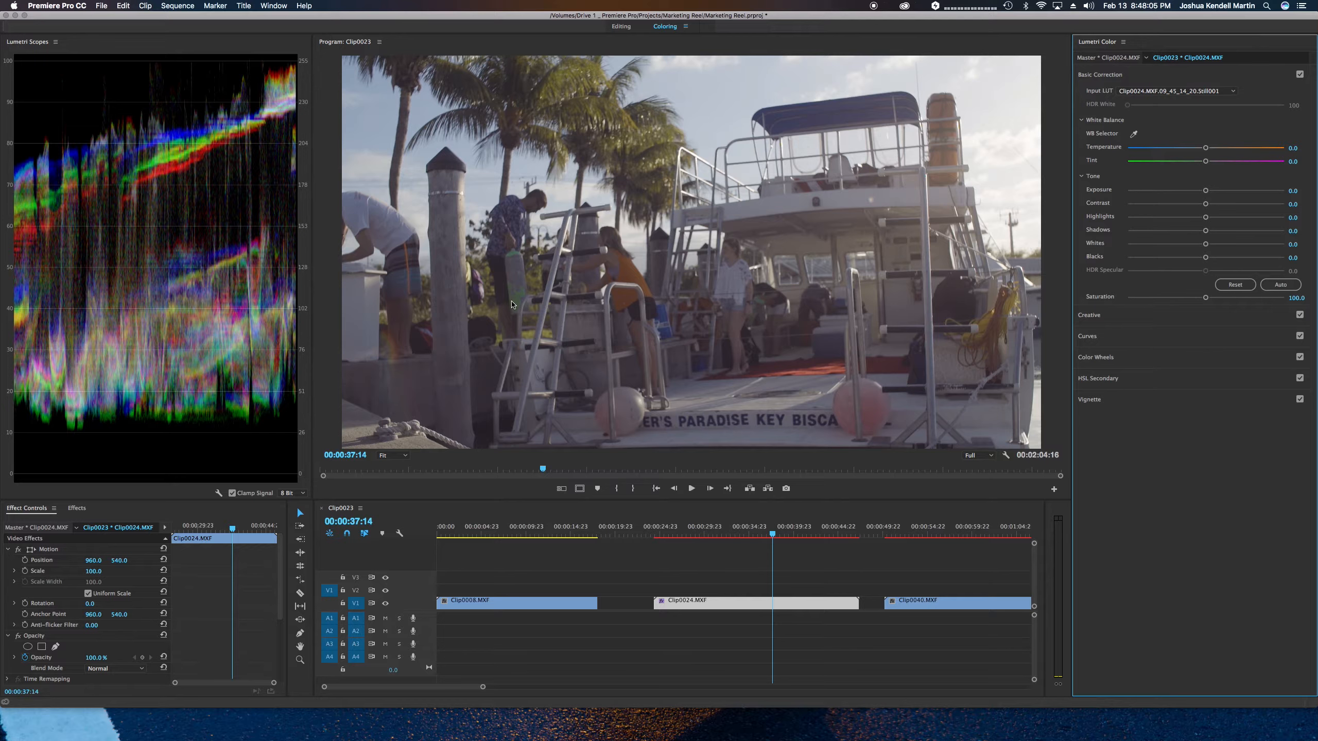
Select Clip0008.MXF at 00:00:07:10 and load the Clip0023.00_01_12_01.Still002 lookup table as its Input LUT.
left_click(498, 601)
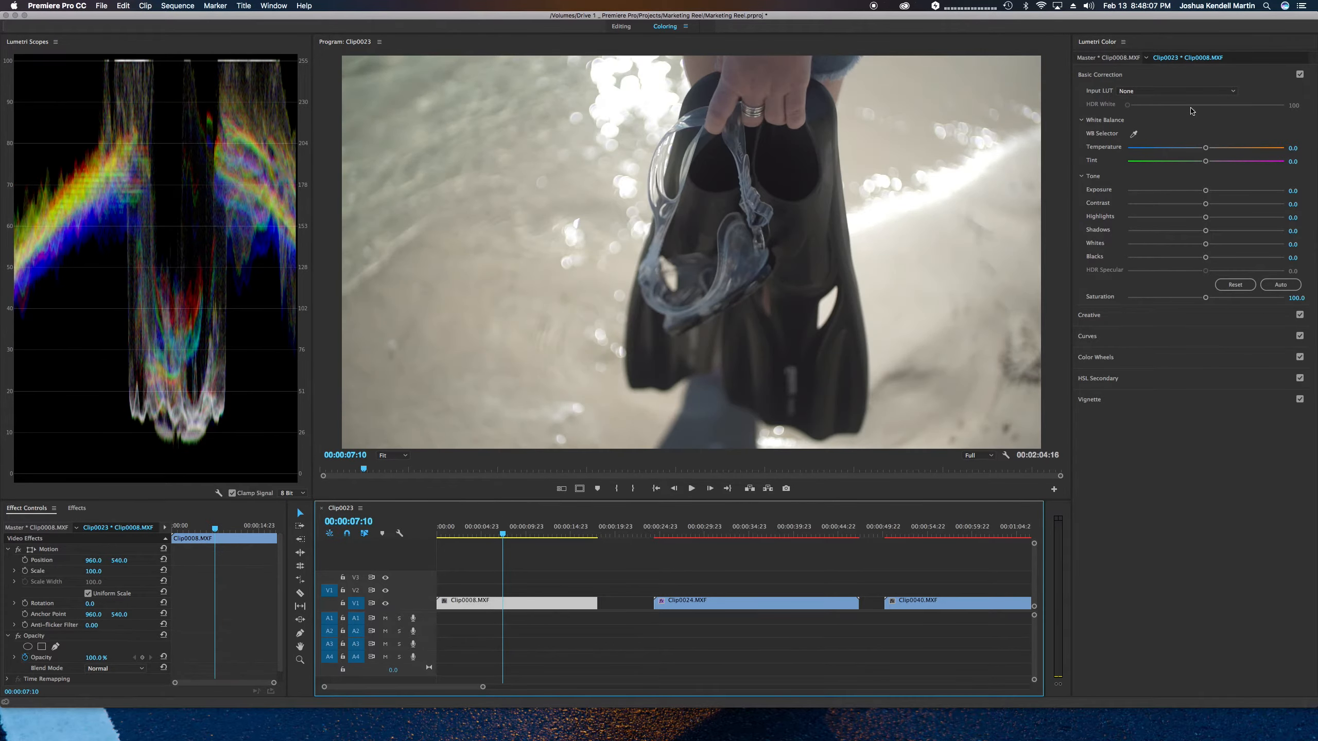
left_click(1167, 118)
left_click(816, 359)
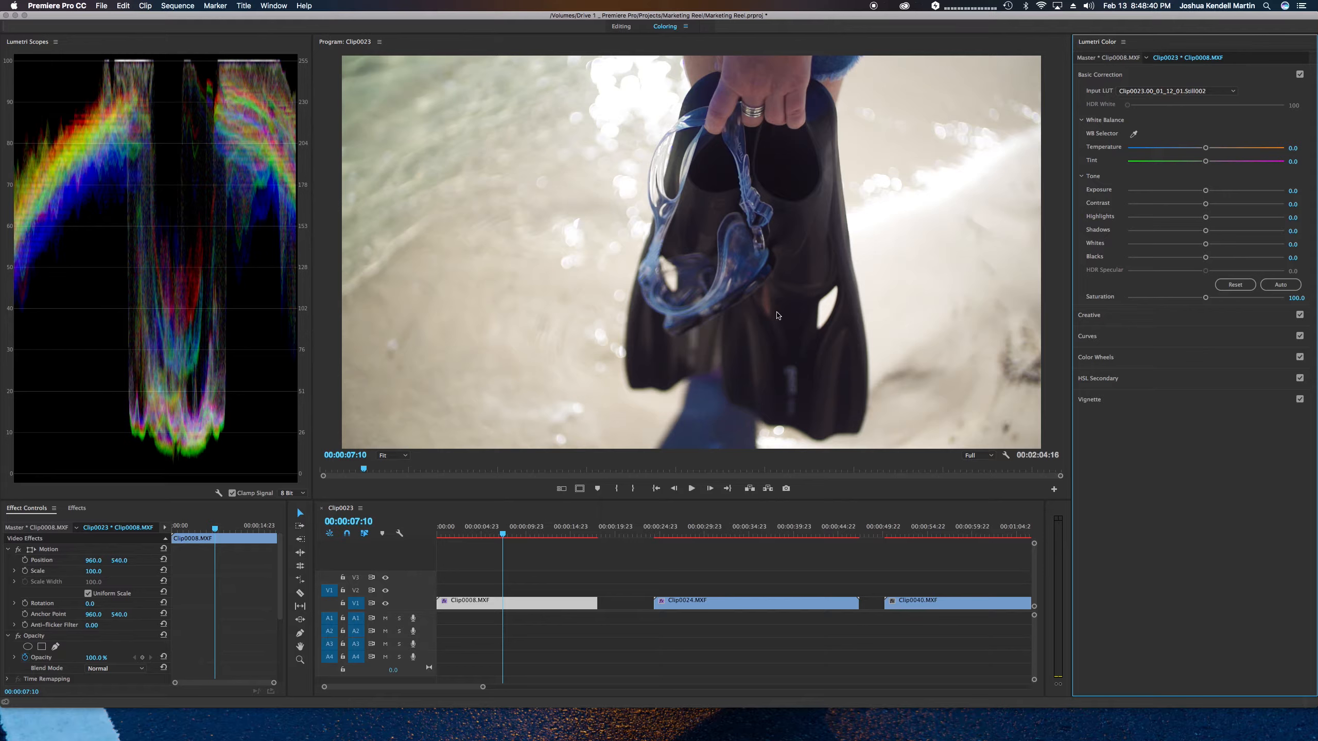
Play Clip0008.MXF from near its start while toggling Basic Correction to compare the footage with and without the grade.
left_click(459, 534)
key("space")
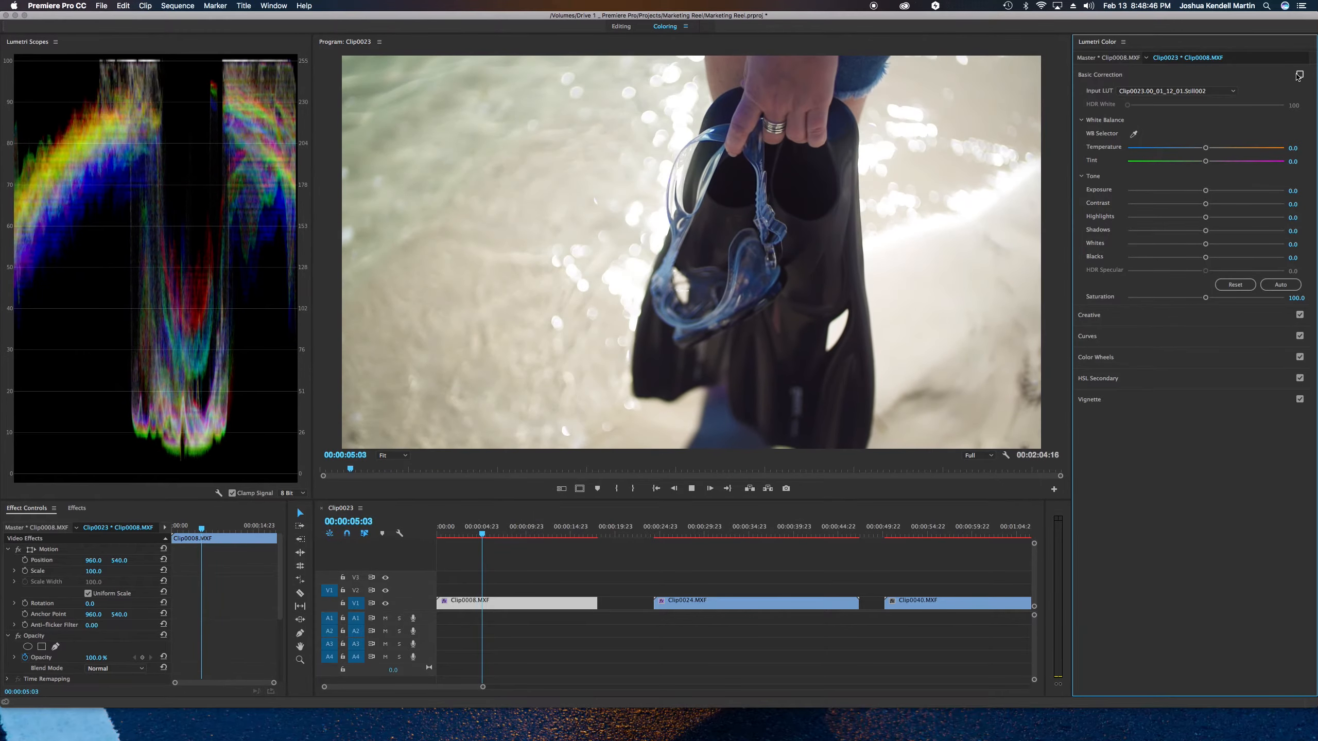
left_click(1299, 74)
left_click(1298, 75)
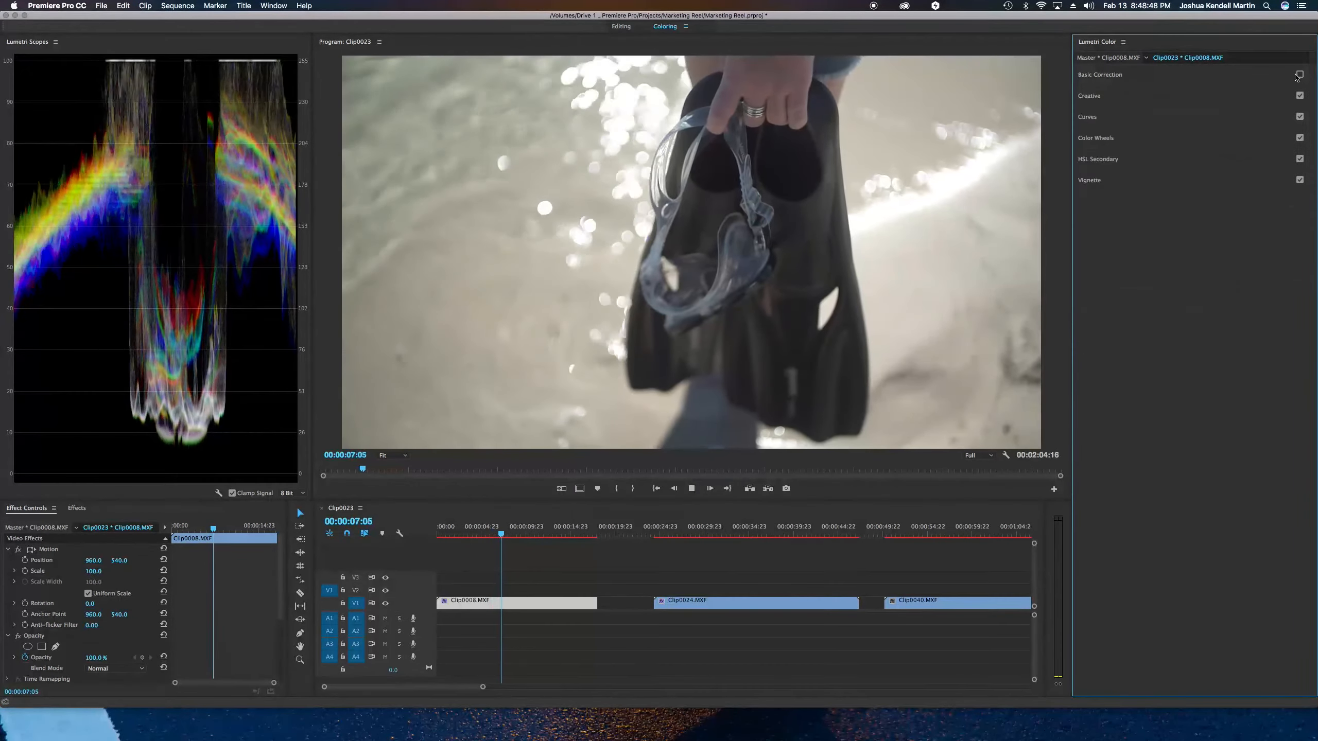
left_click(1299, 75)
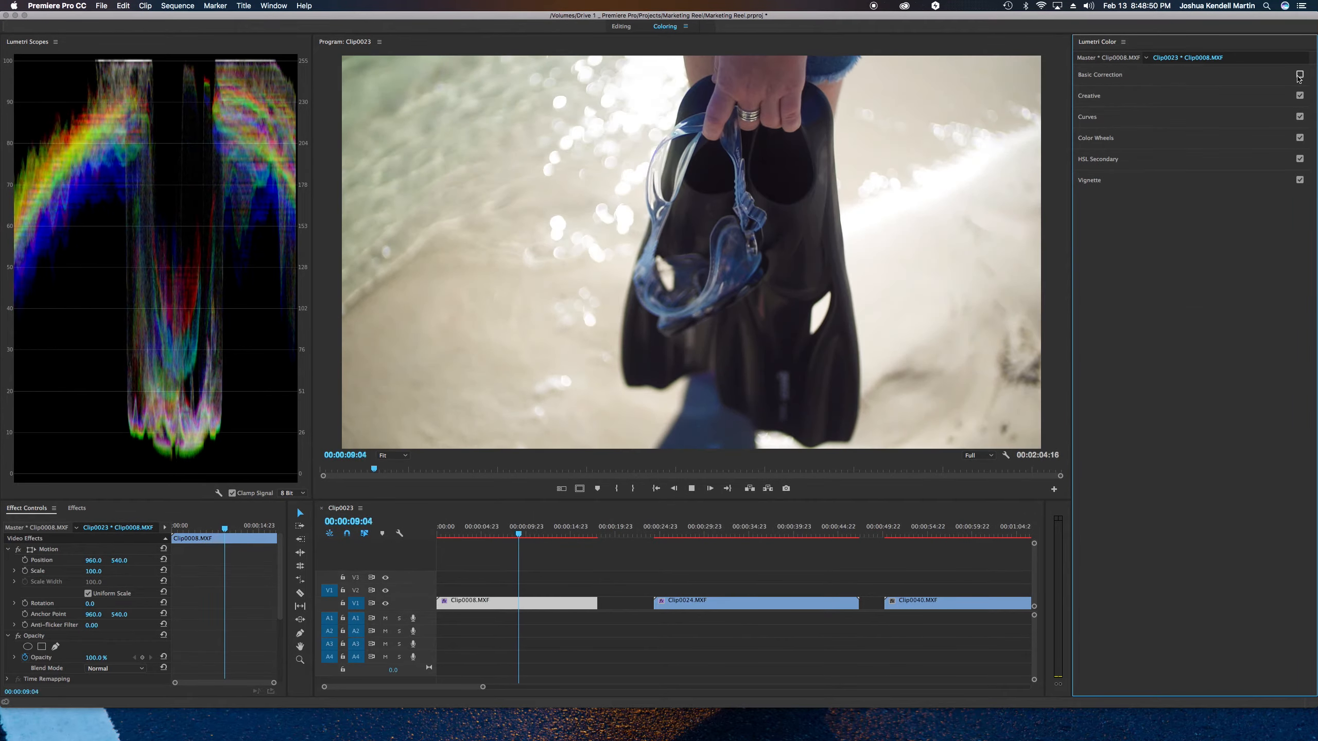
key("space")
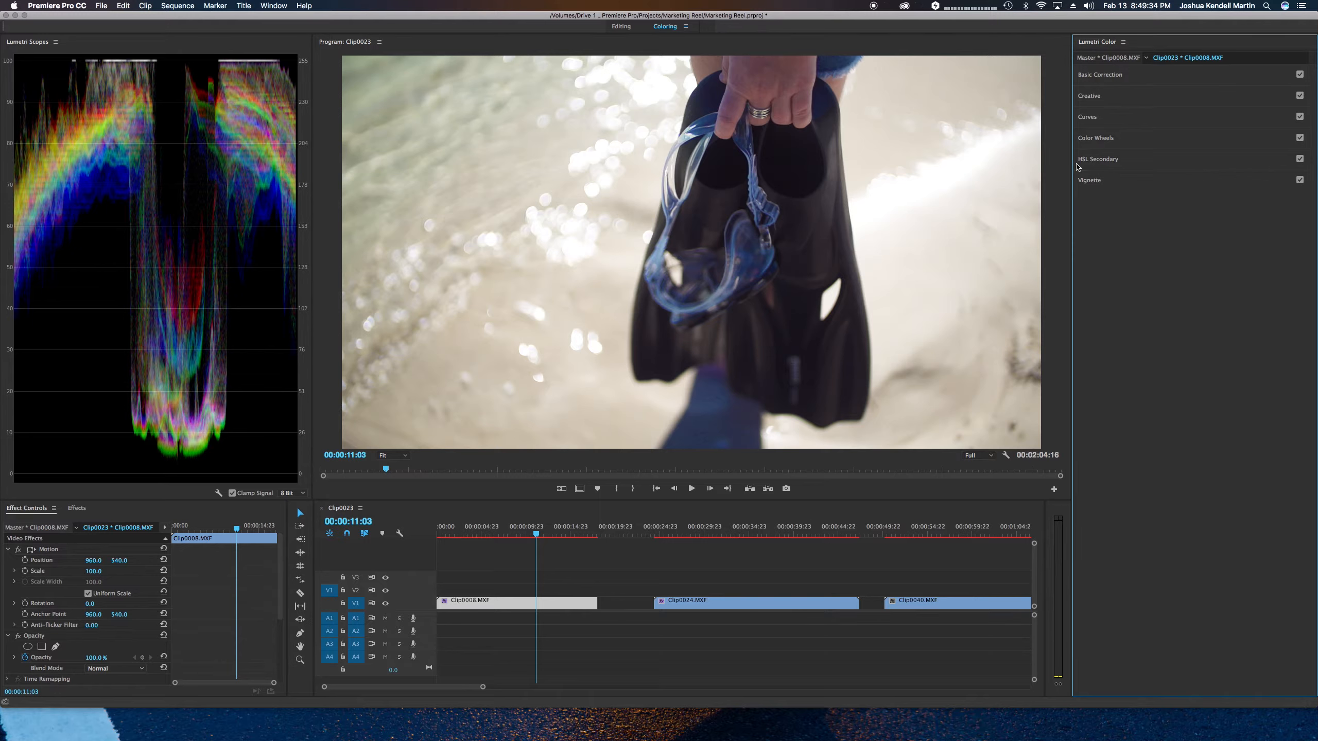
Review the list of Input LUTs available in Basic Correction for Clip0008.MXF.
left_click(1113, 78)
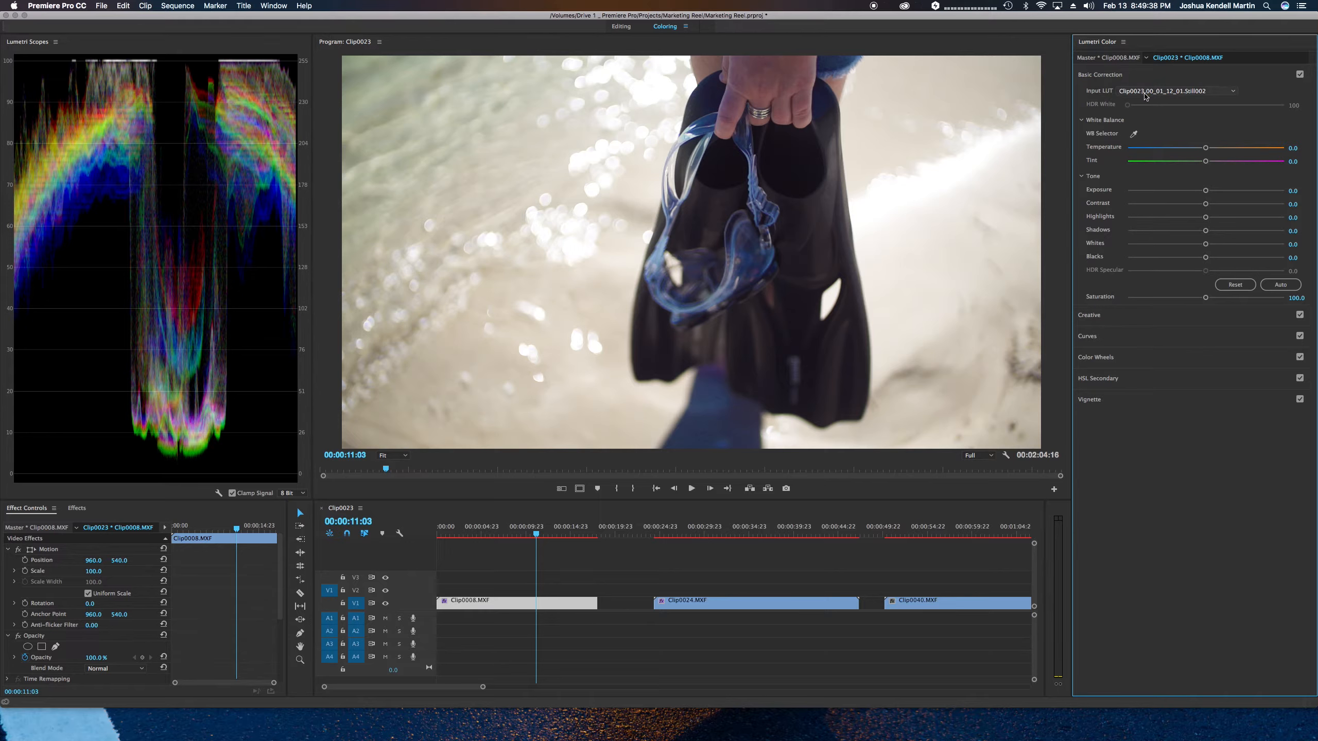
left_click(1144, 91)
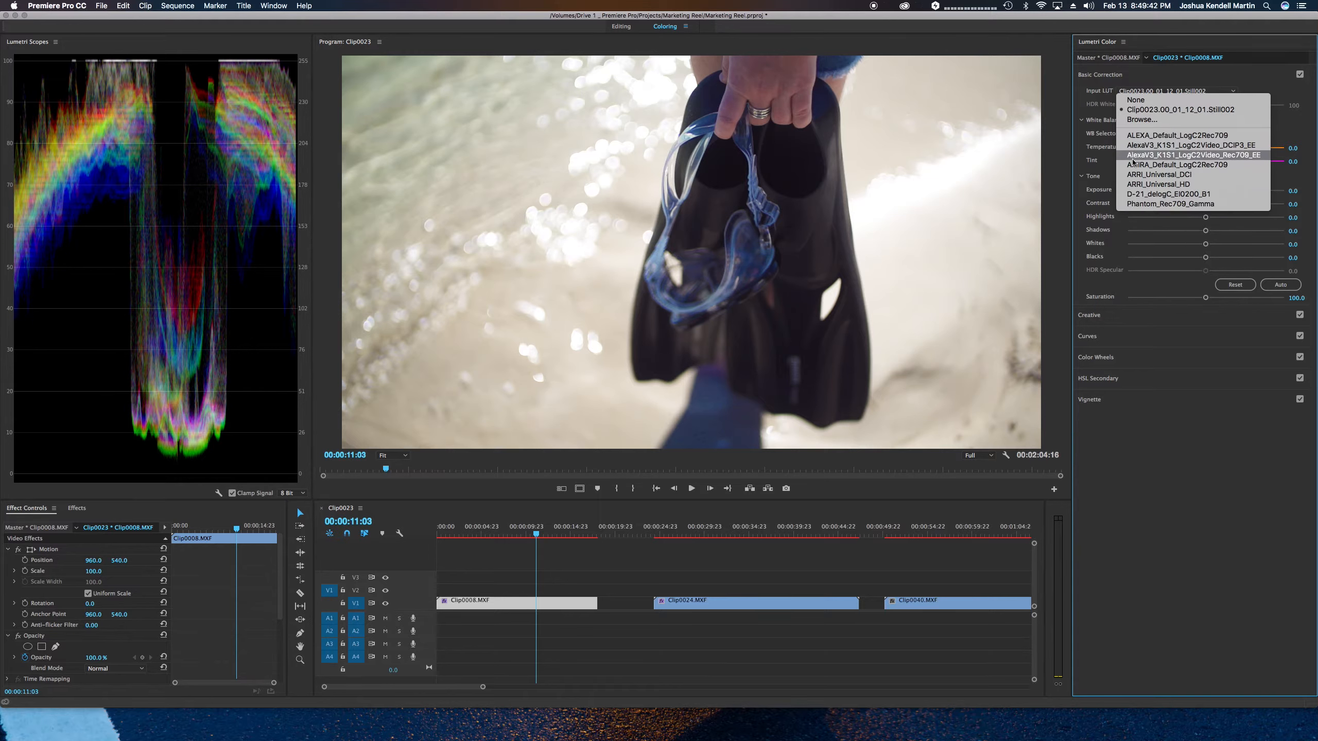
left_click(670, 614)
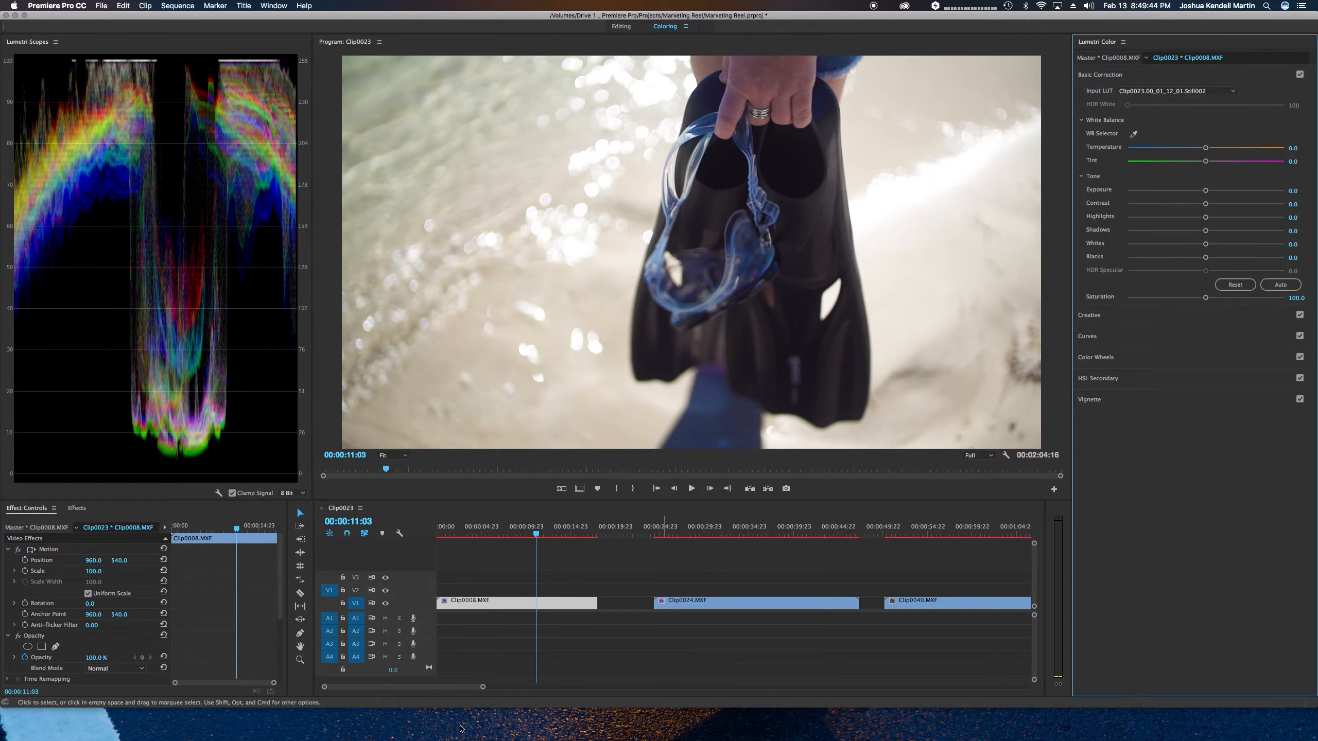
Switch to Finder and show the package contents of Adobe Premiere Pro CC 2017 from the Applications folder.
left_click(366, 722)
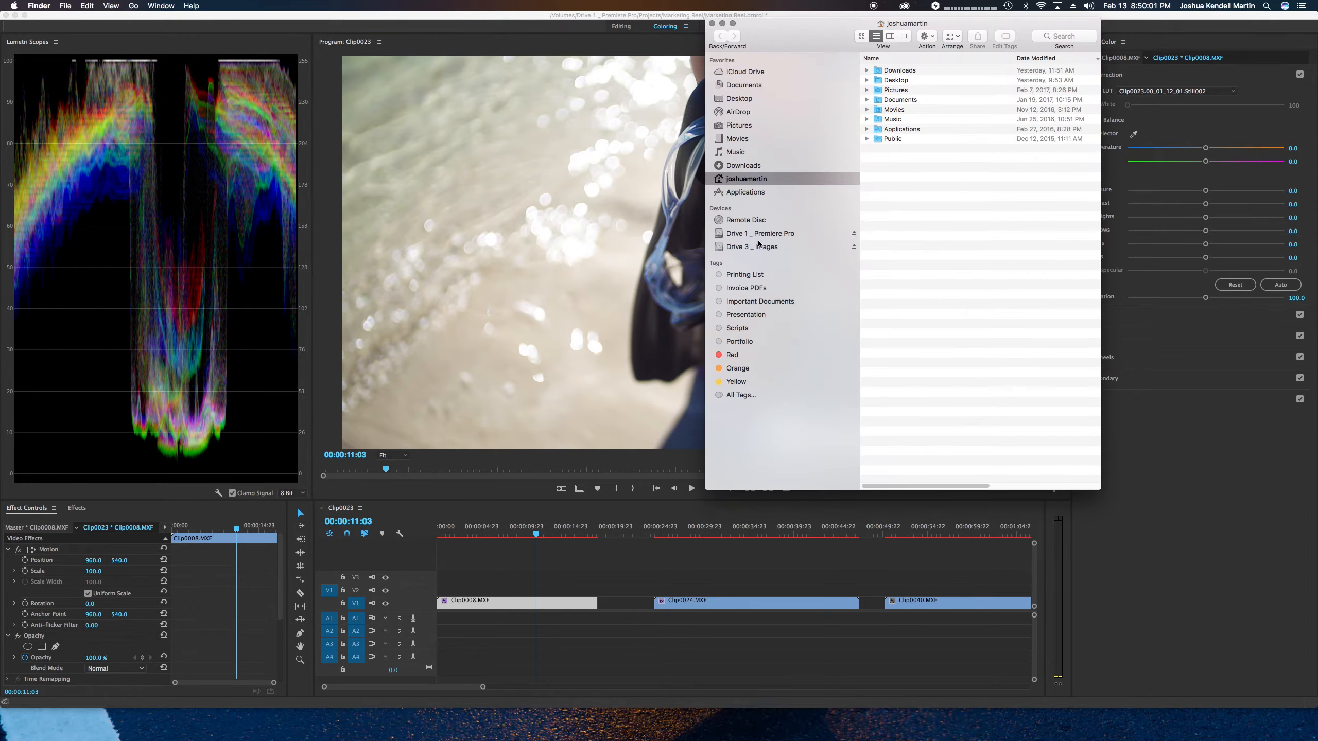
left_click(745, 192)
scroll(916, 207, "down", 5)
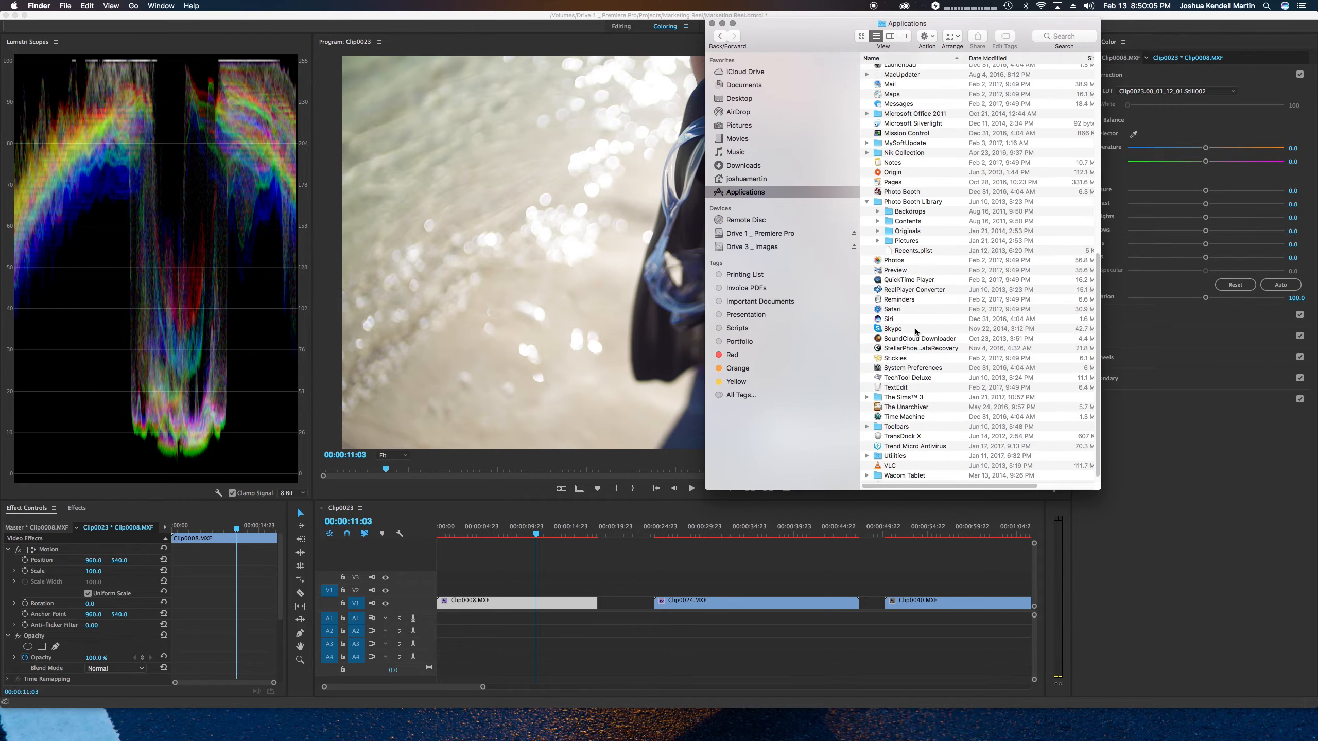
scroll(913, 249, "up", 12)
scroll(911, 266, "left", 2)
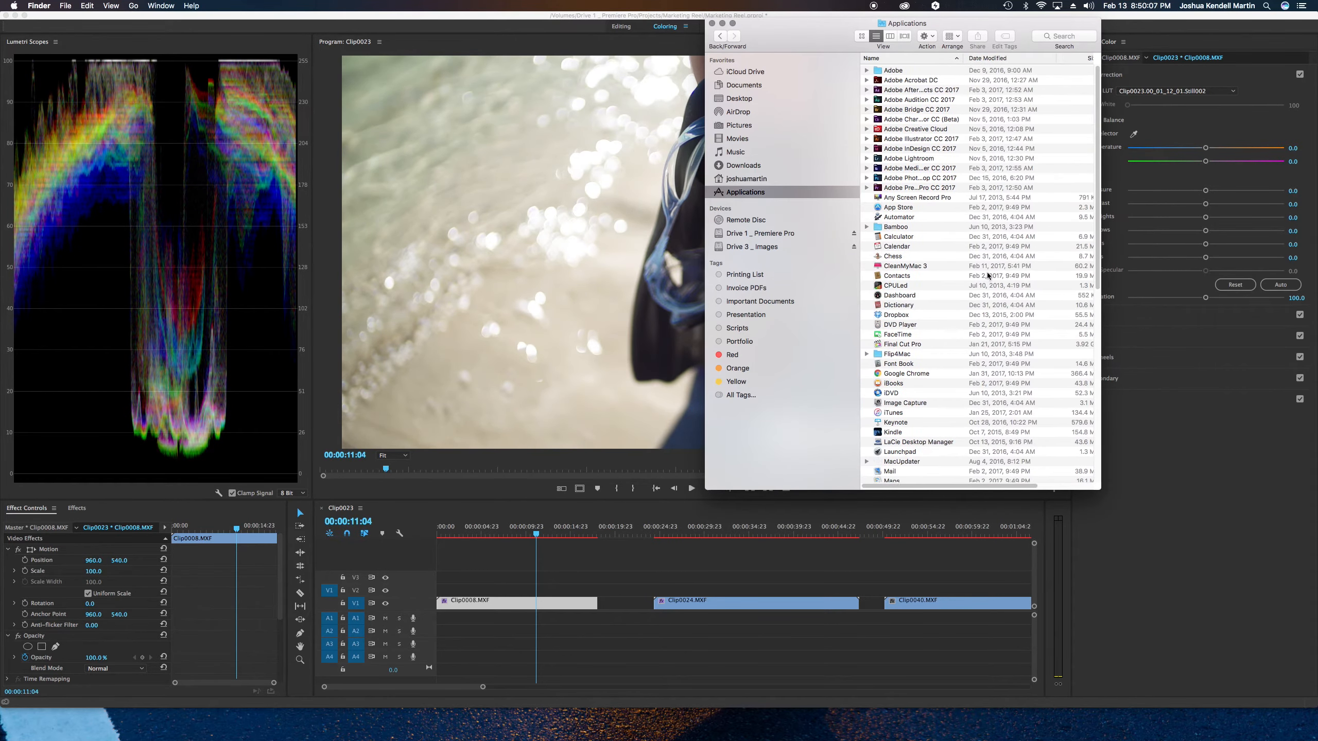
left_click(865, 186)
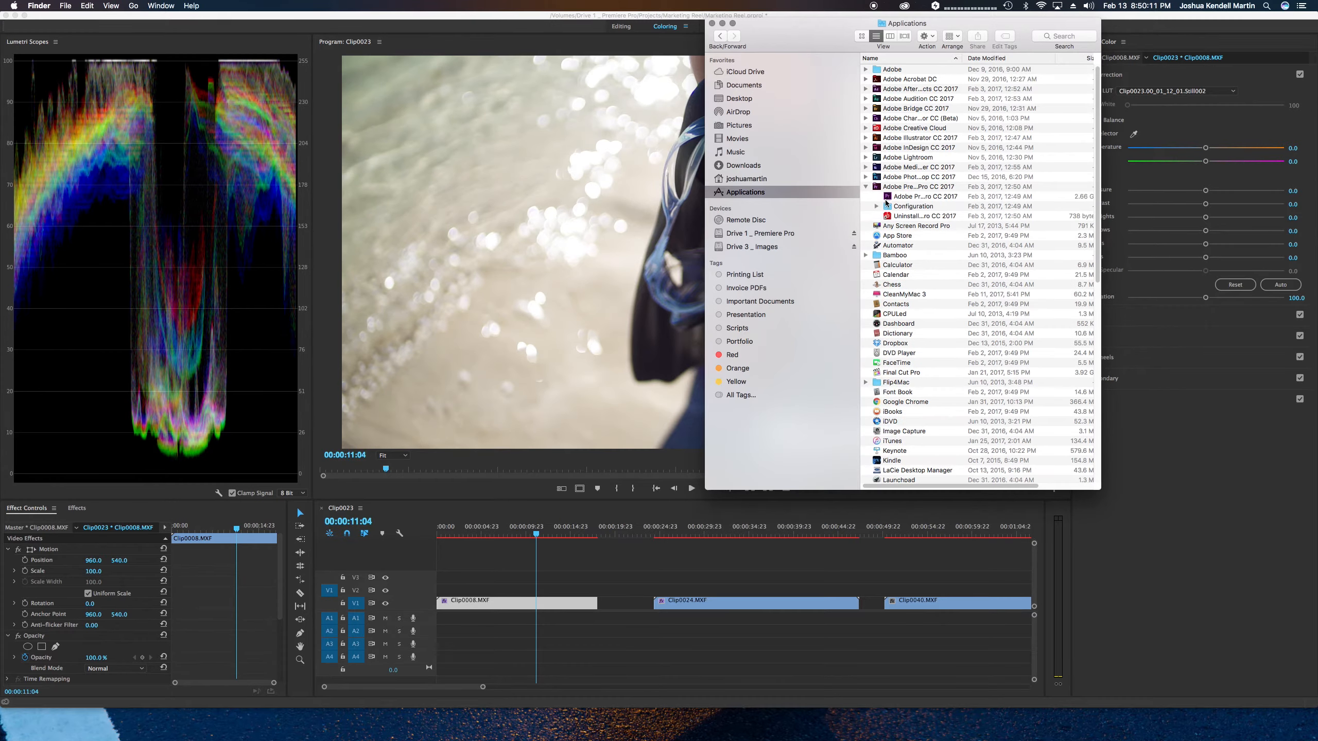
right_click(887, 196)
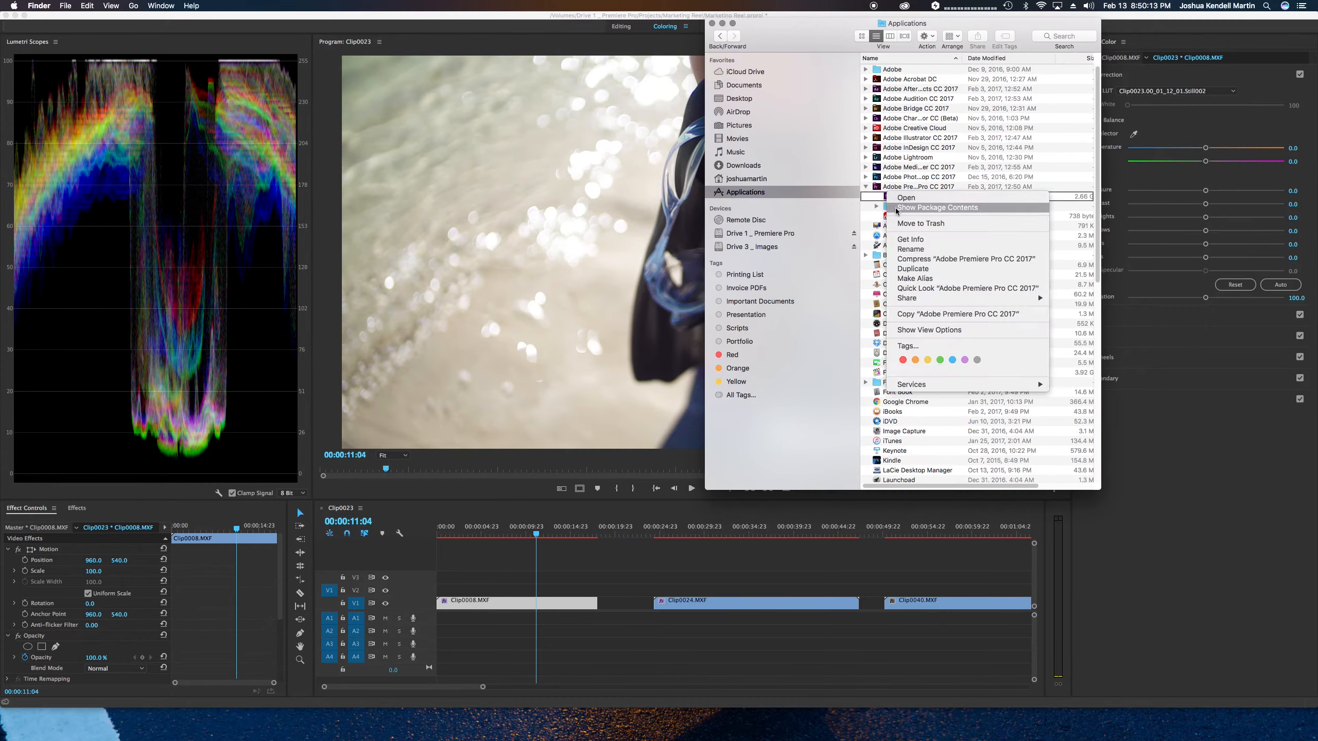
left_click(896, 208)
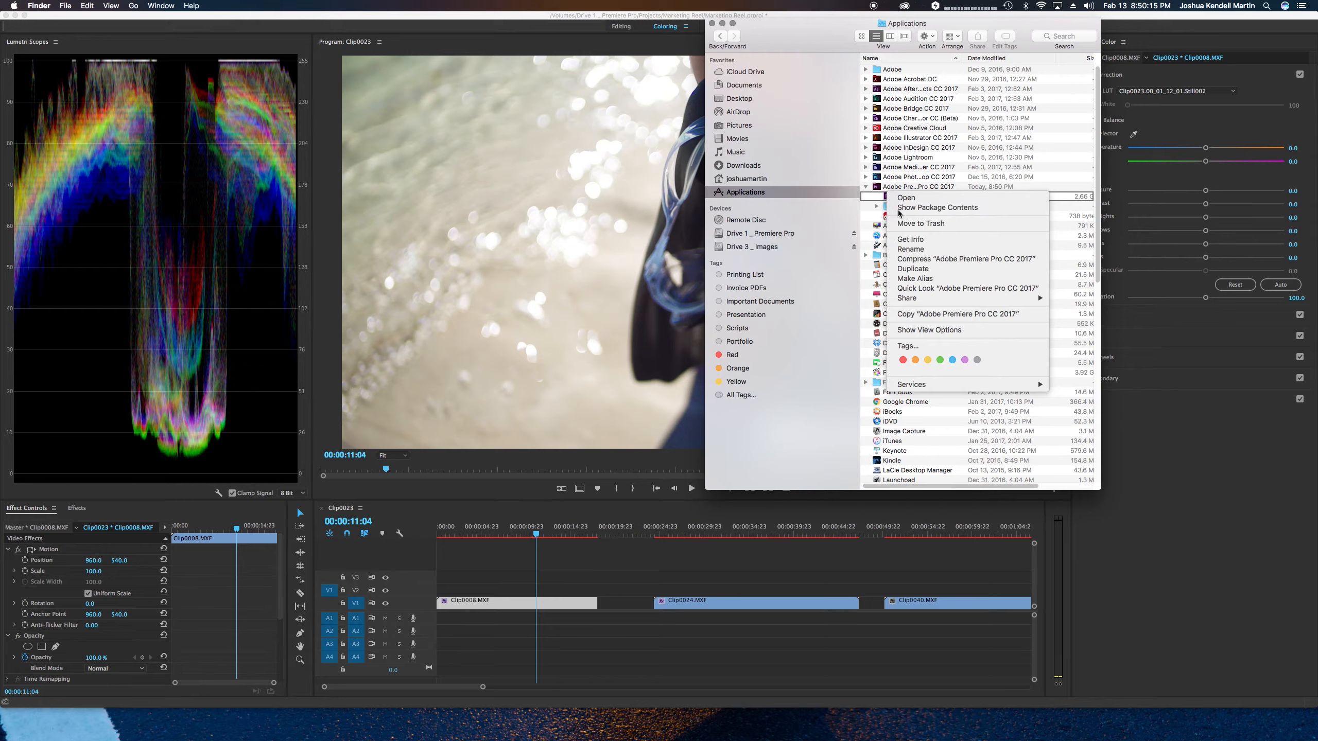
Expand Contents, Lumetri, LUTs and Creative in the package and look through the installed lookup table files.
left_click(874, 73)
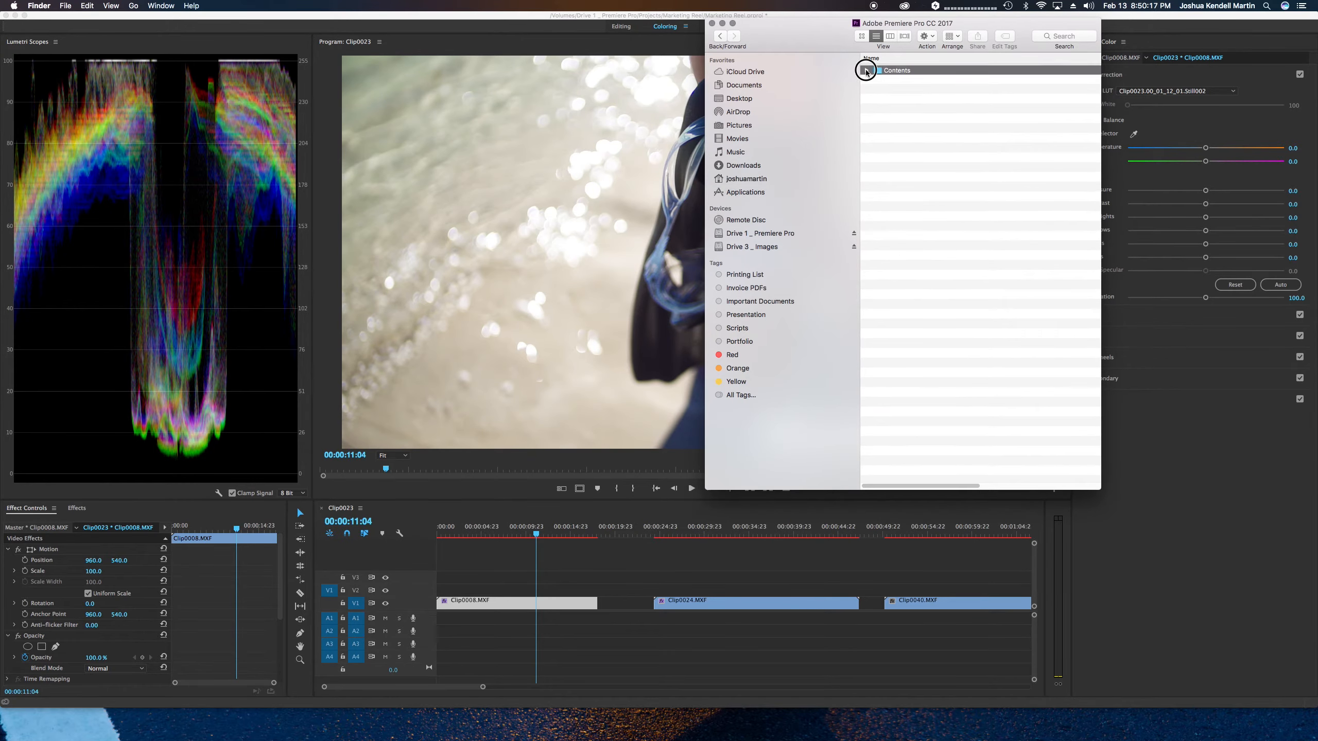
left_click(867, 71)
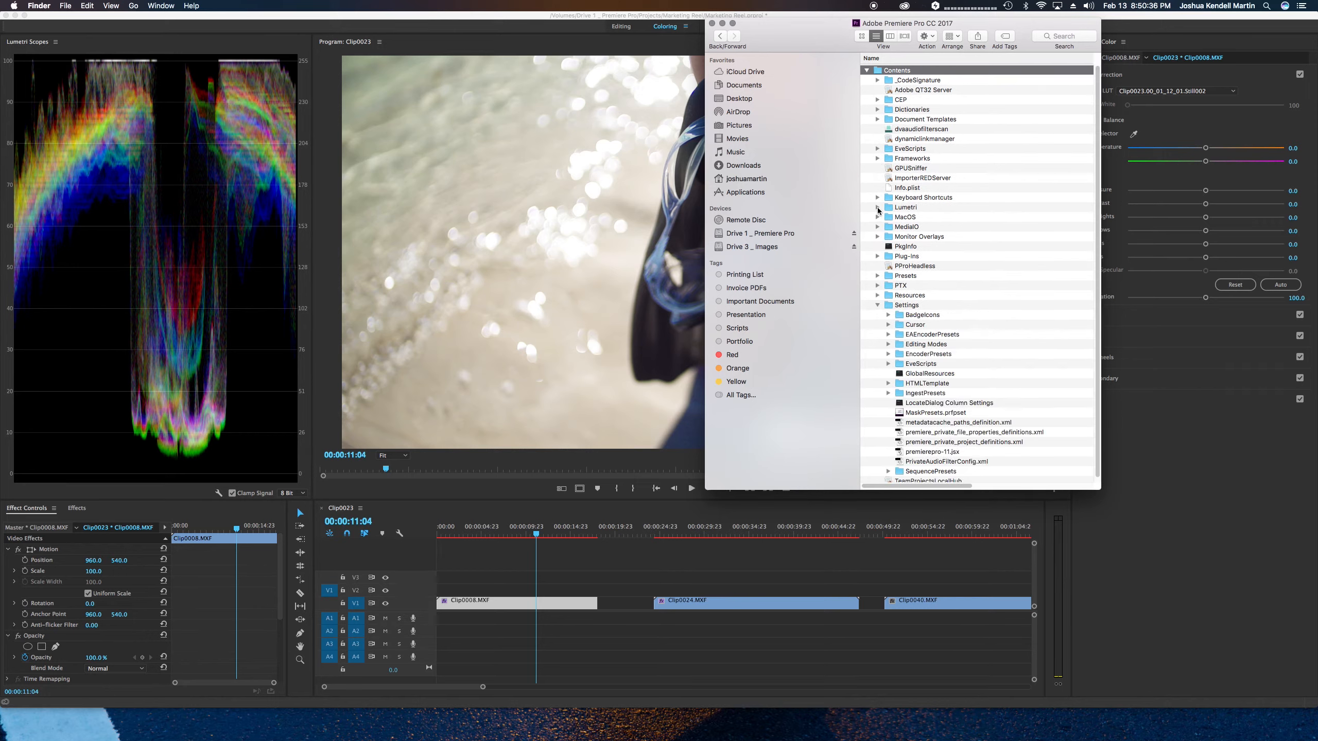
left_click(876, 208)
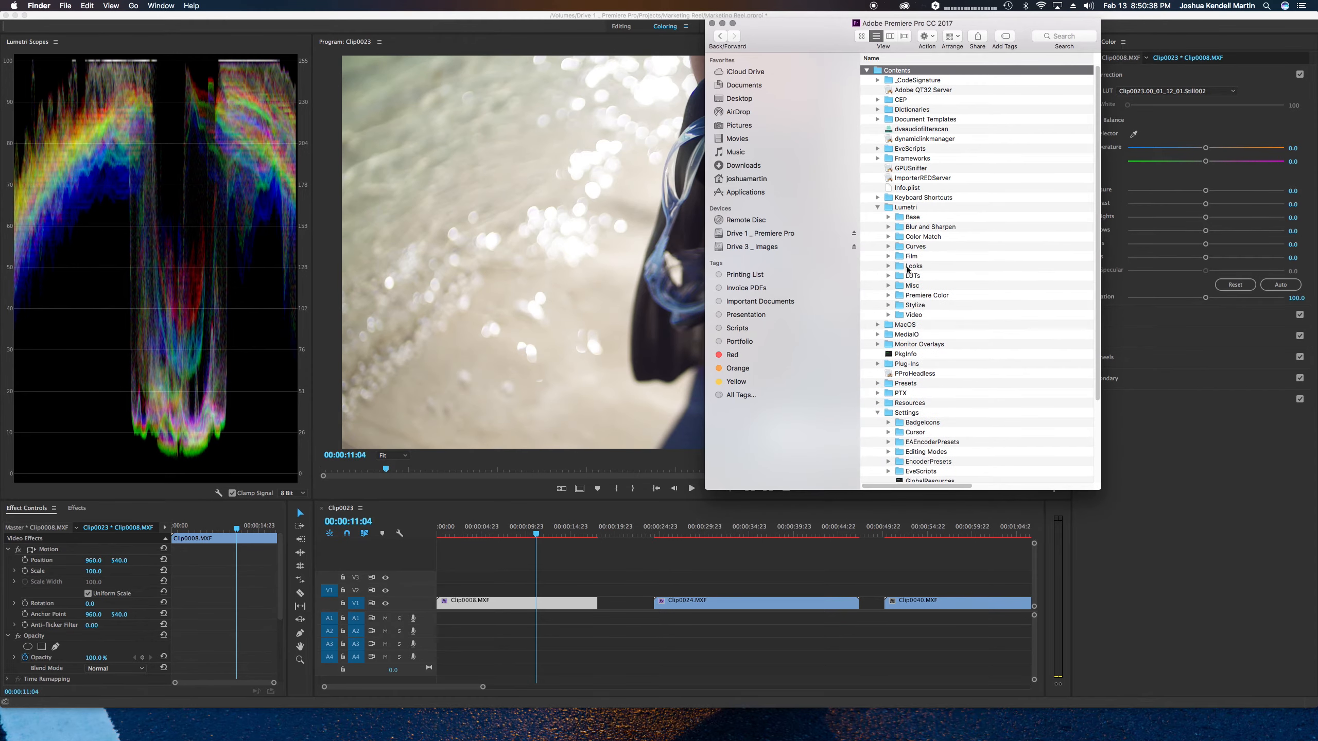
left_click(887, 276)
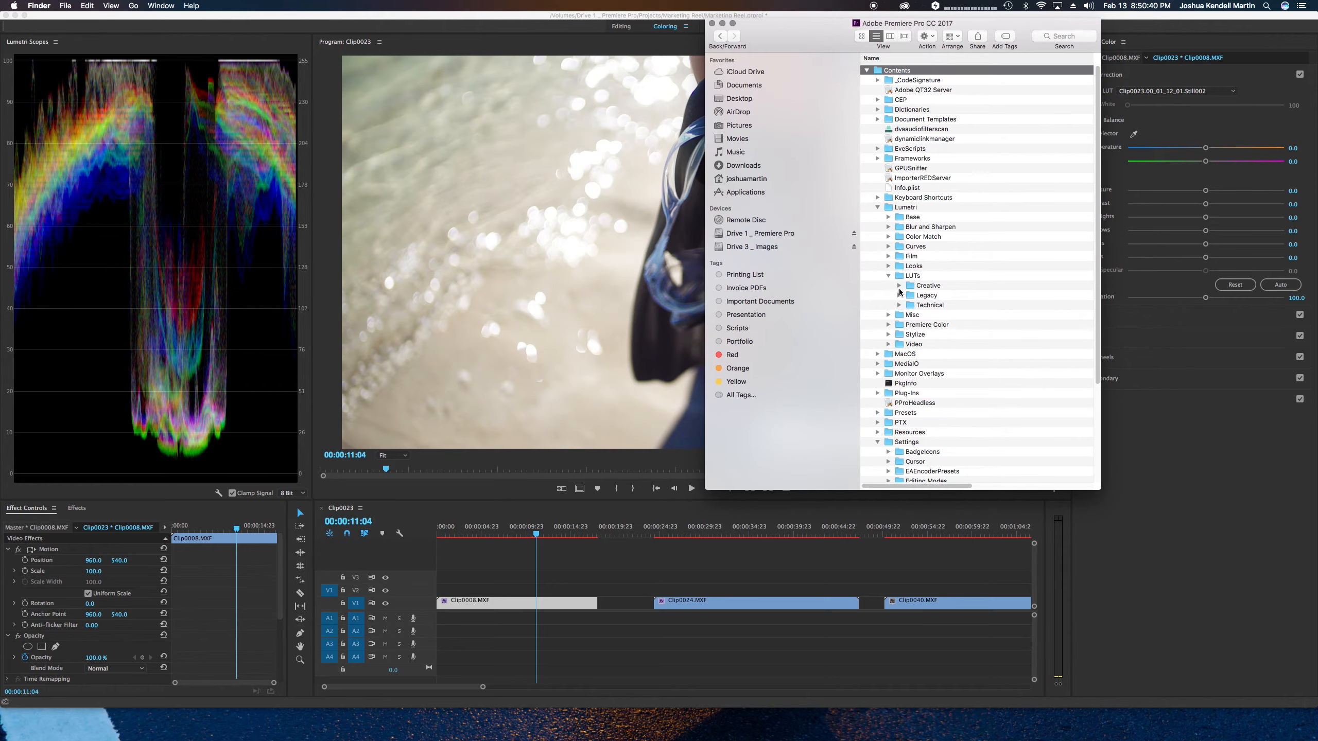
left_click(900, 287)
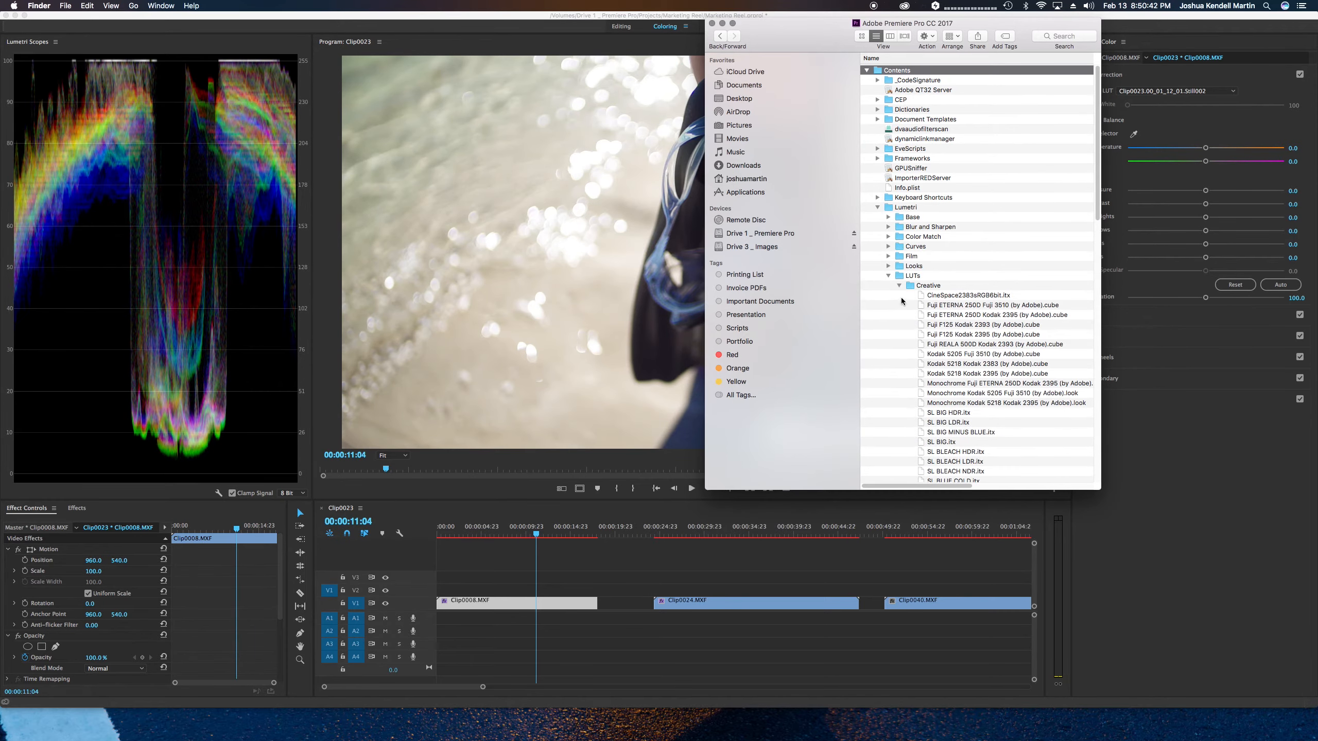
scroll(905, 386, "down", 10)
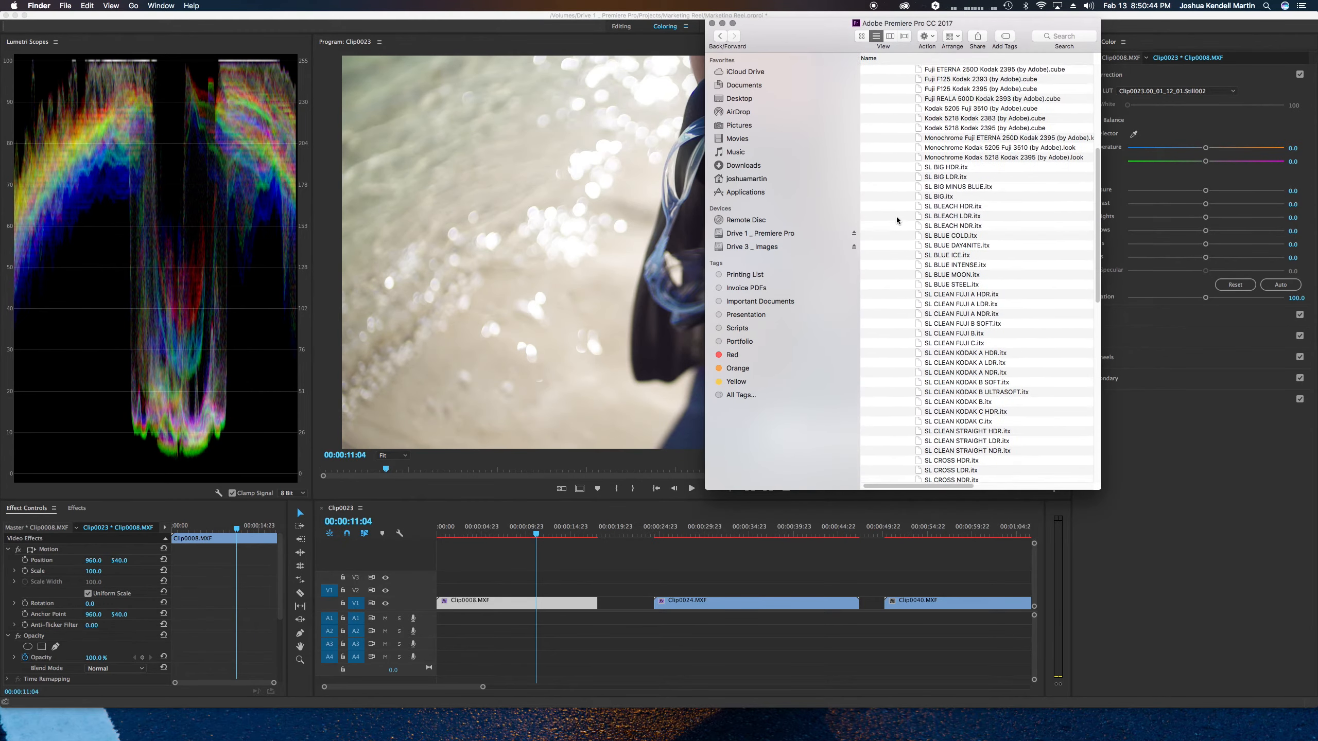
scroll(897, 195, "down", 1)
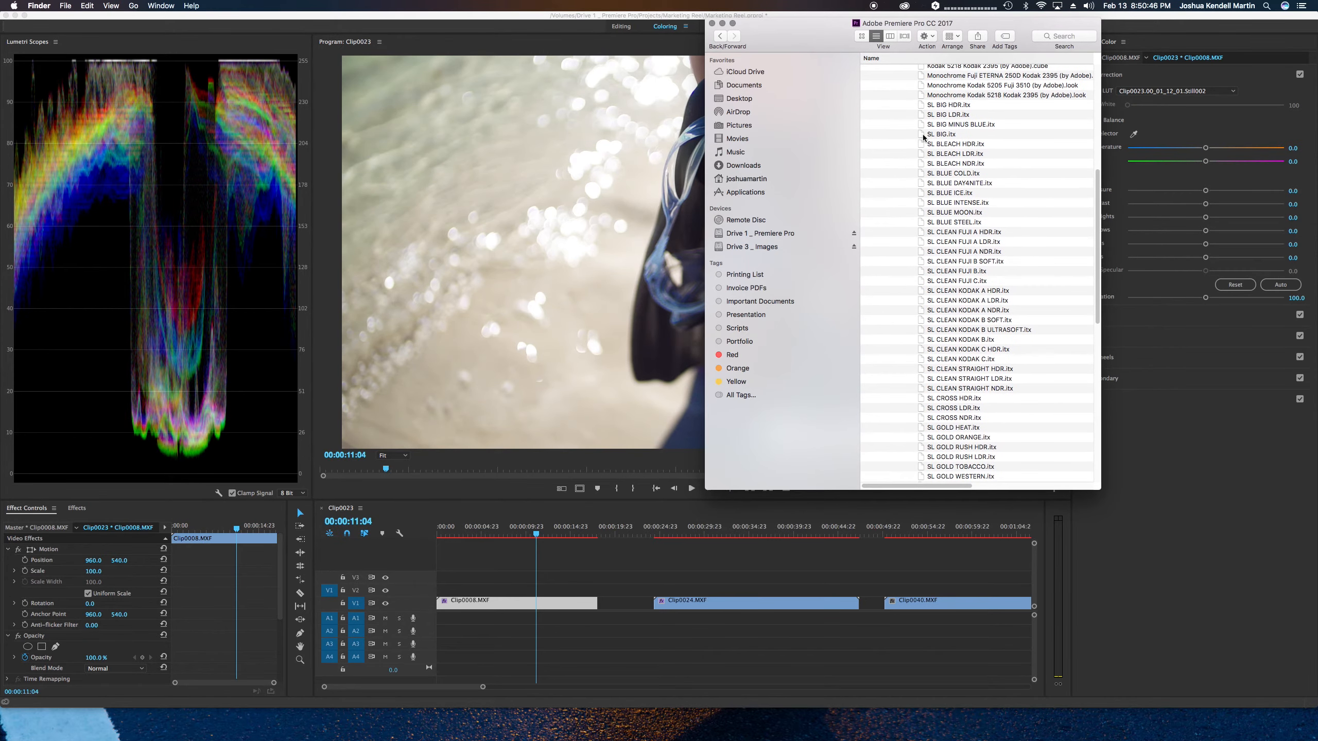
scroll(895, 203, "up", 11)
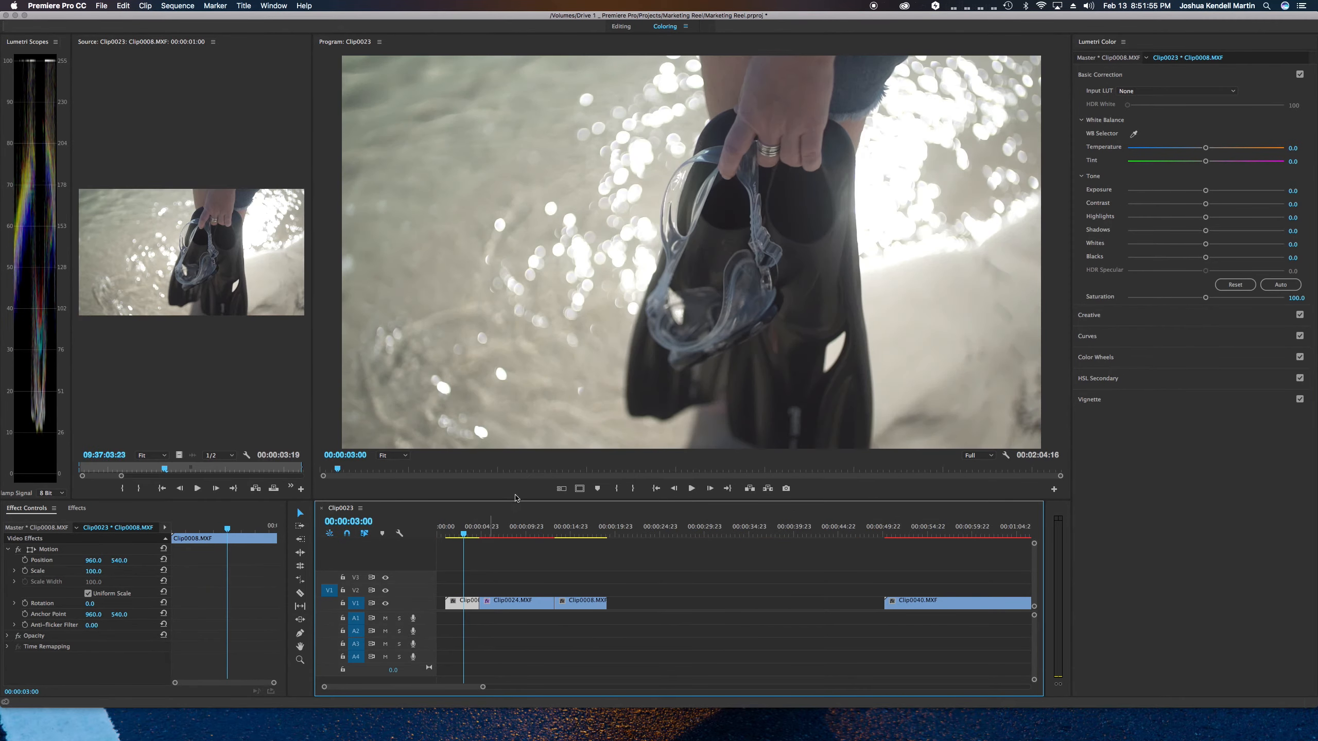
Switch back to Premiere Pro and load Clip0023.00_01_12_01.Still002.CUBE as the Input LUT of the first Clip0008.MXF segment.
left_click(1147, 92)
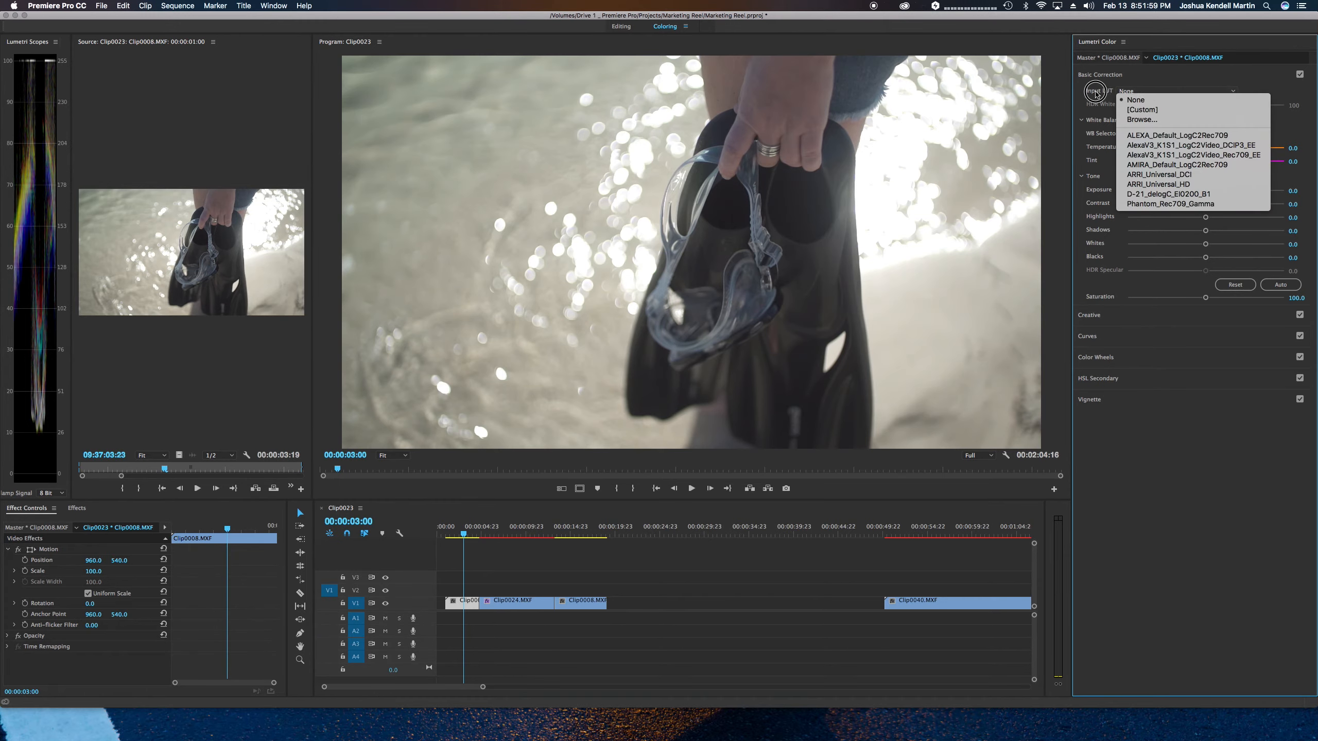
left_click(1104, 96)
key("super+s")
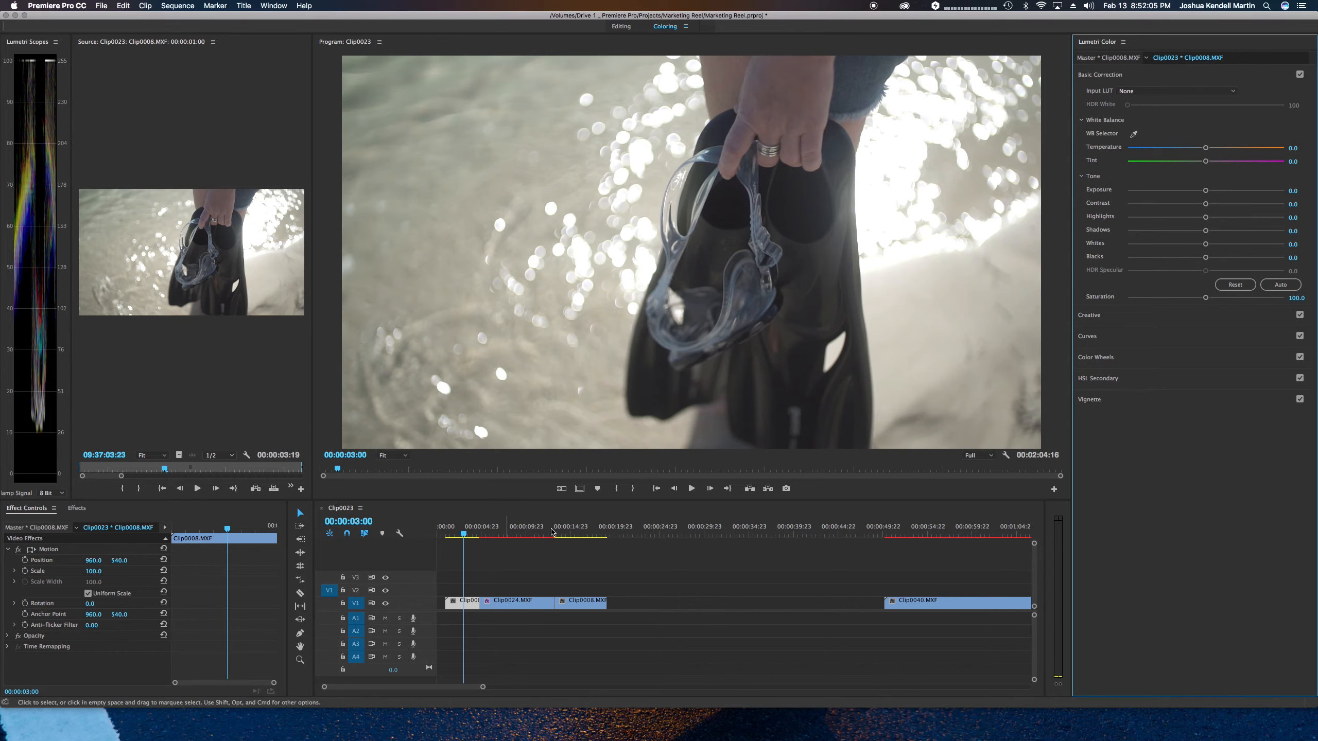
left_click(1141, 92)
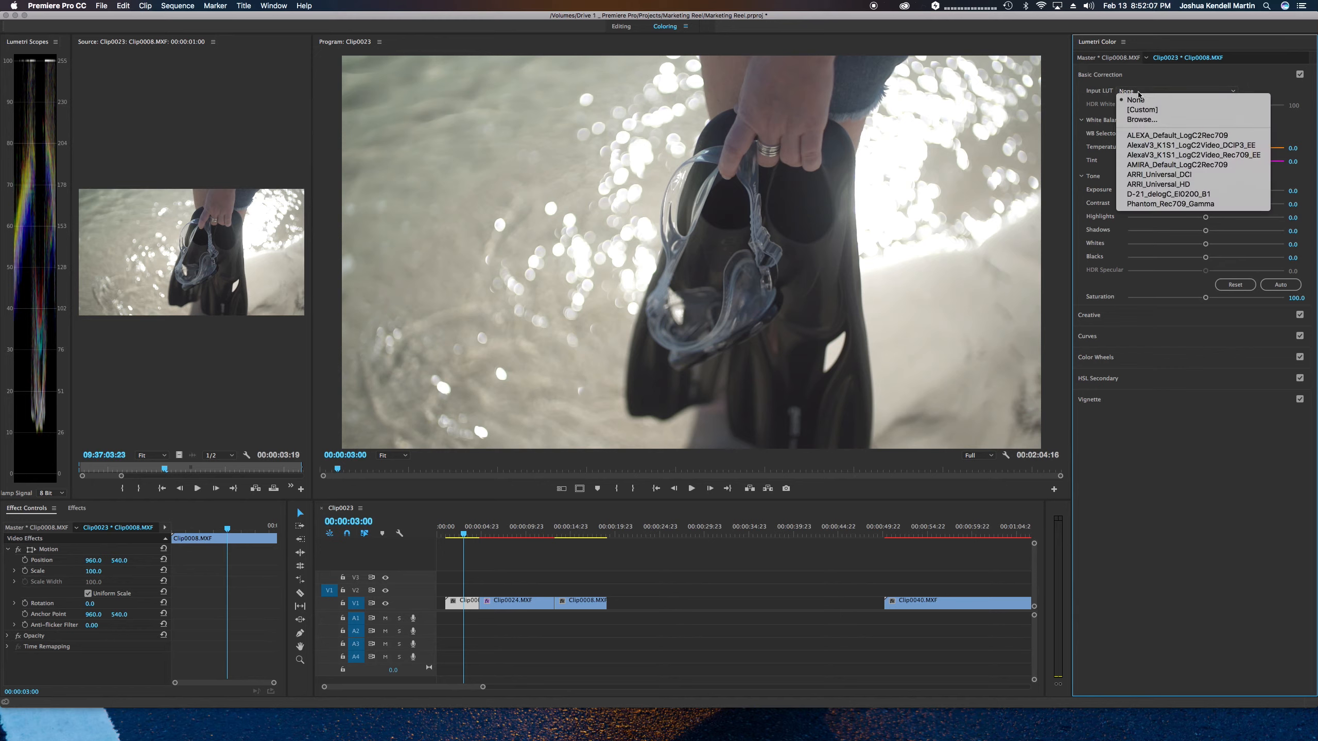
key("Escape")
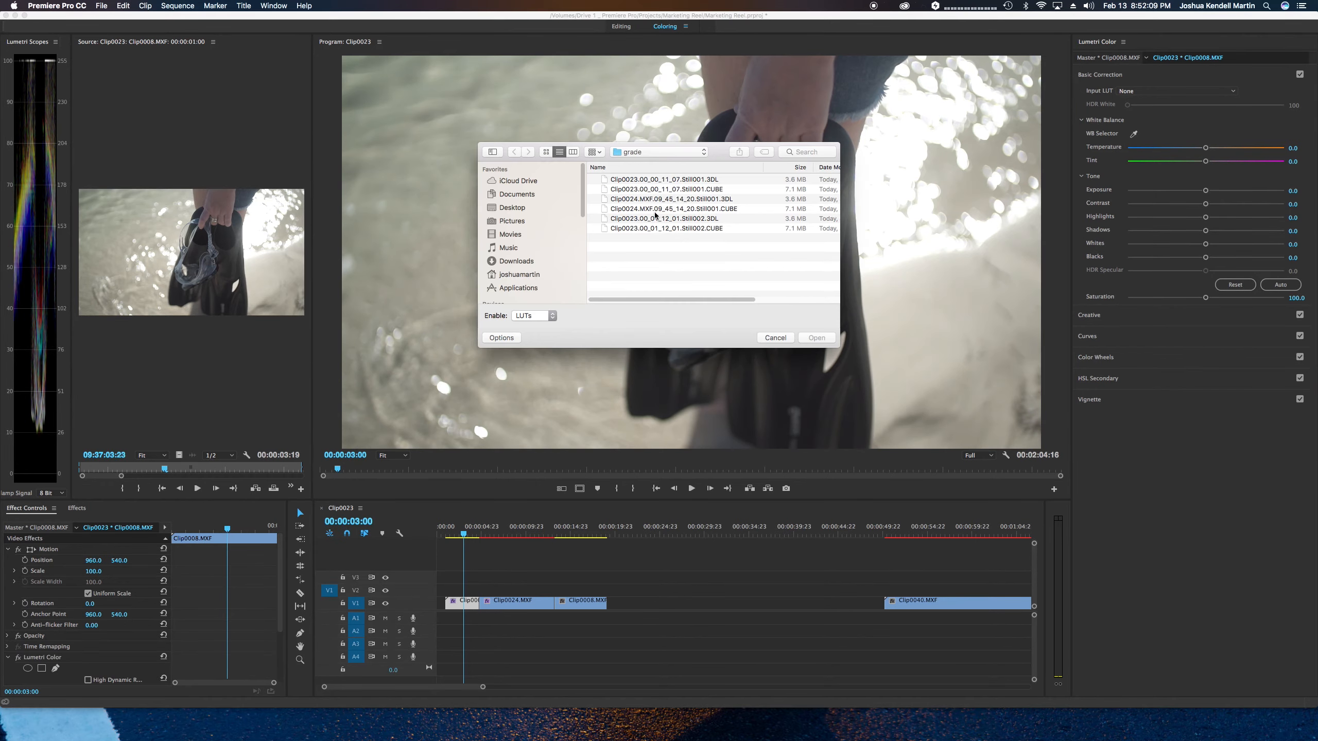
double_click(688, 233)
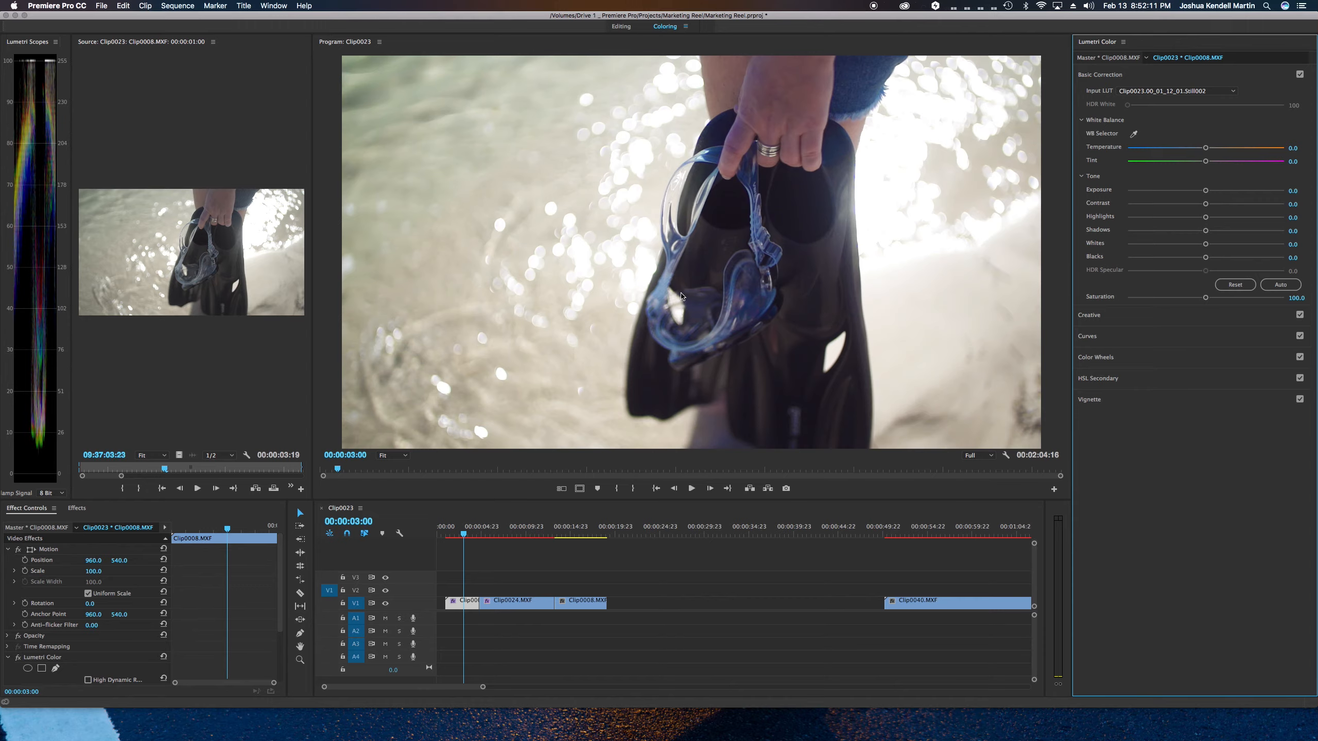
Compare the second Clip0008.MXF segment at 00:00:15:05 with the graded first segment at 00:00:02:16.
left_click(573, 534)
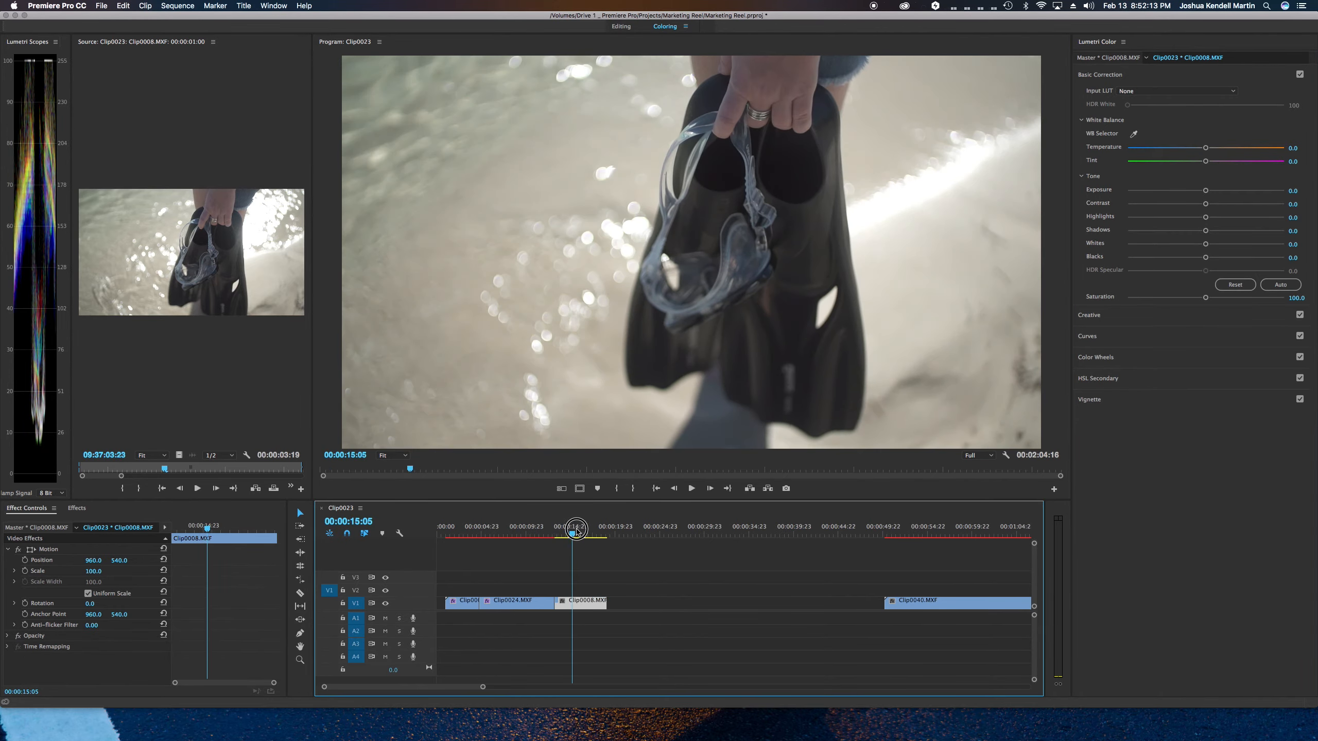
left_click_drag(573, 537, 464, 554)
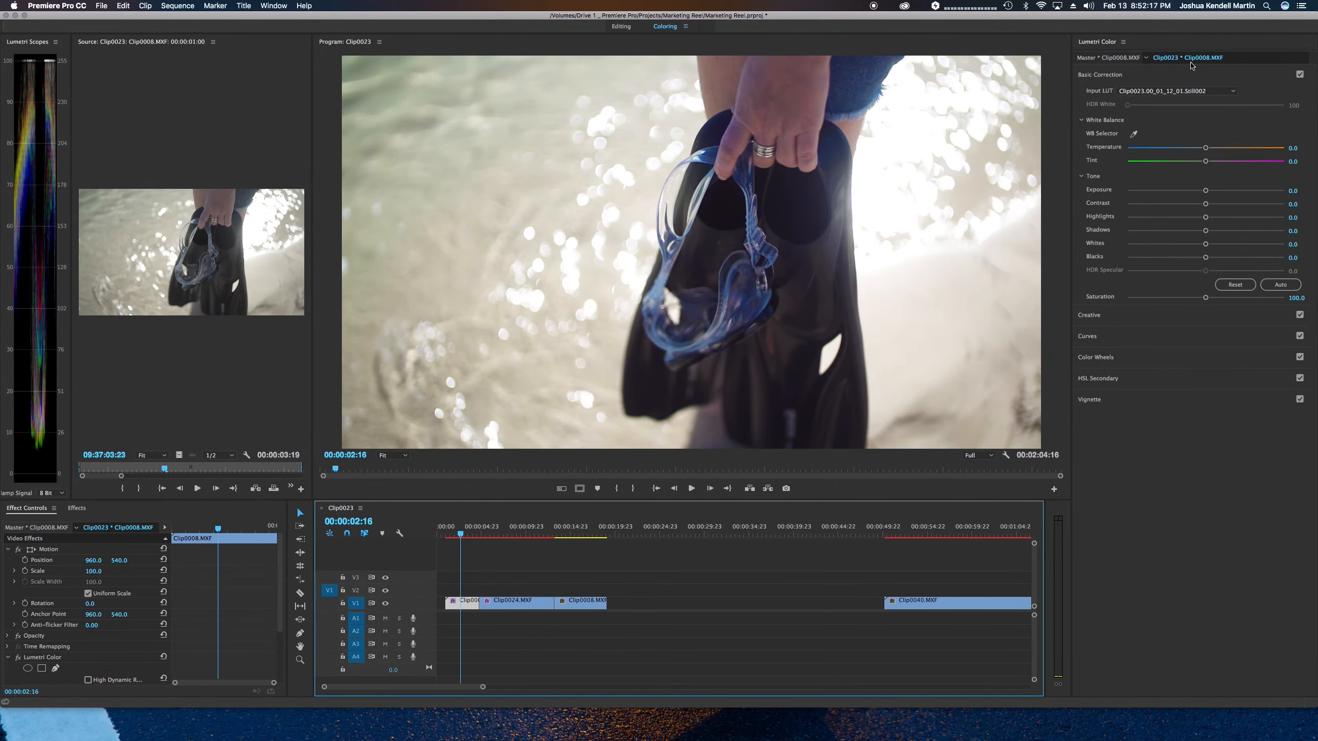
Delete the Lumetri Color effect from the first Clip0008.MXF segment in the sequence.
left_click(1097, 61)
left_click(457, 603)
left_click(40, 659)
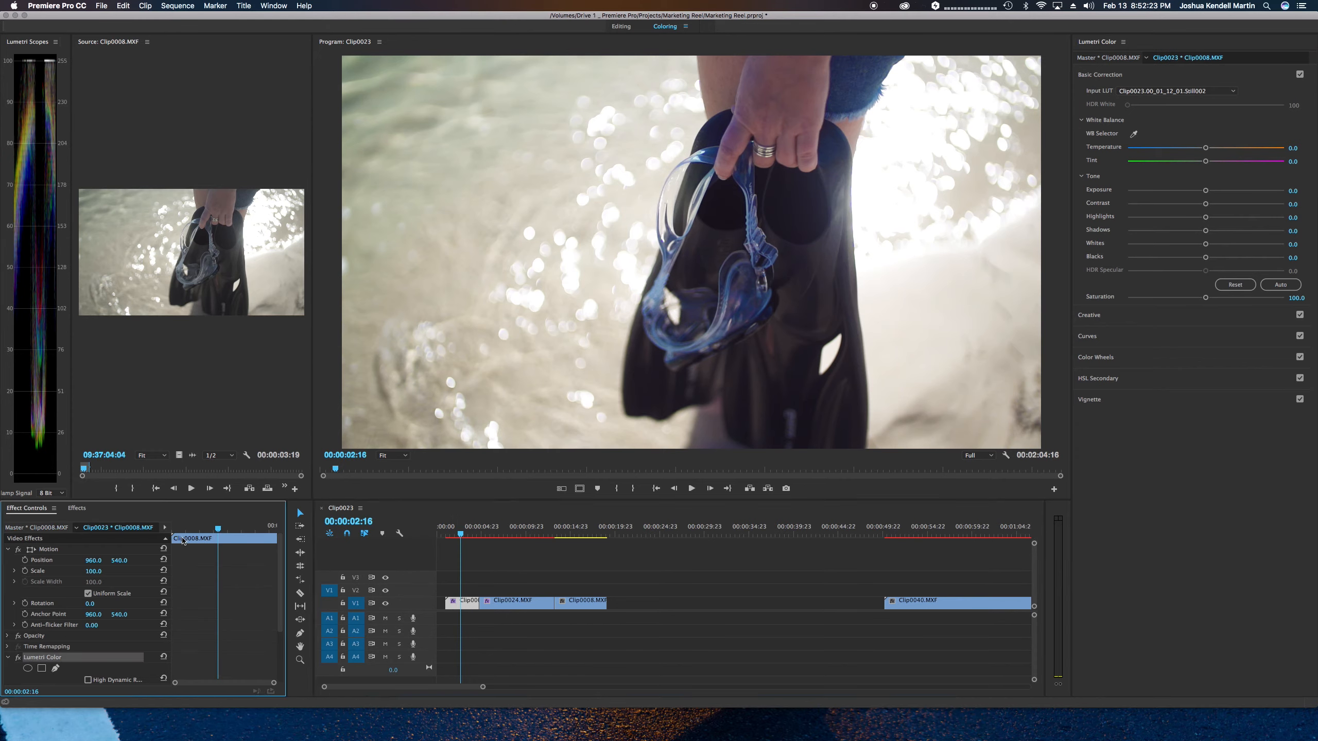
key("Delete")
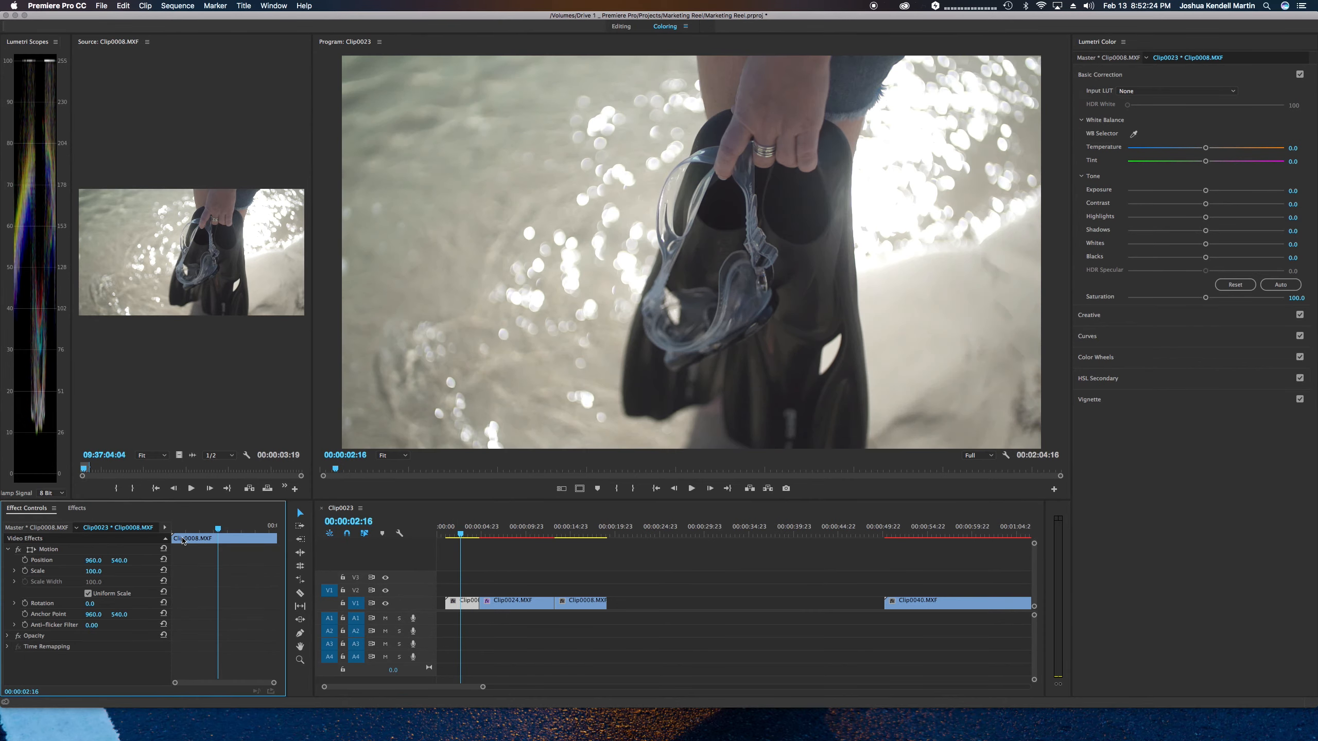
Load Clip0023.00_01_12_01.Still002.CUBE as the Input LUT on the master of Clip0008.MXF.
left_click(1113, 58)
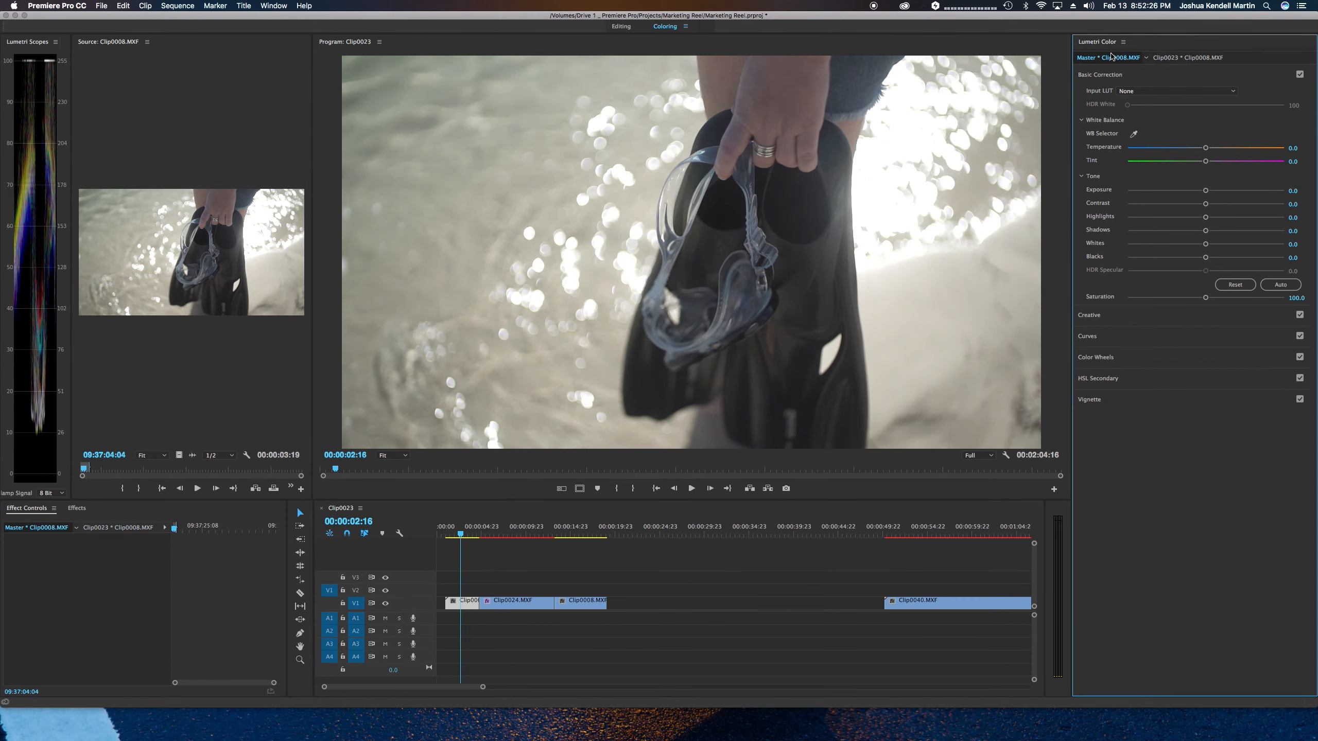
left_click(1173, 91)
left_click(1138, 119)
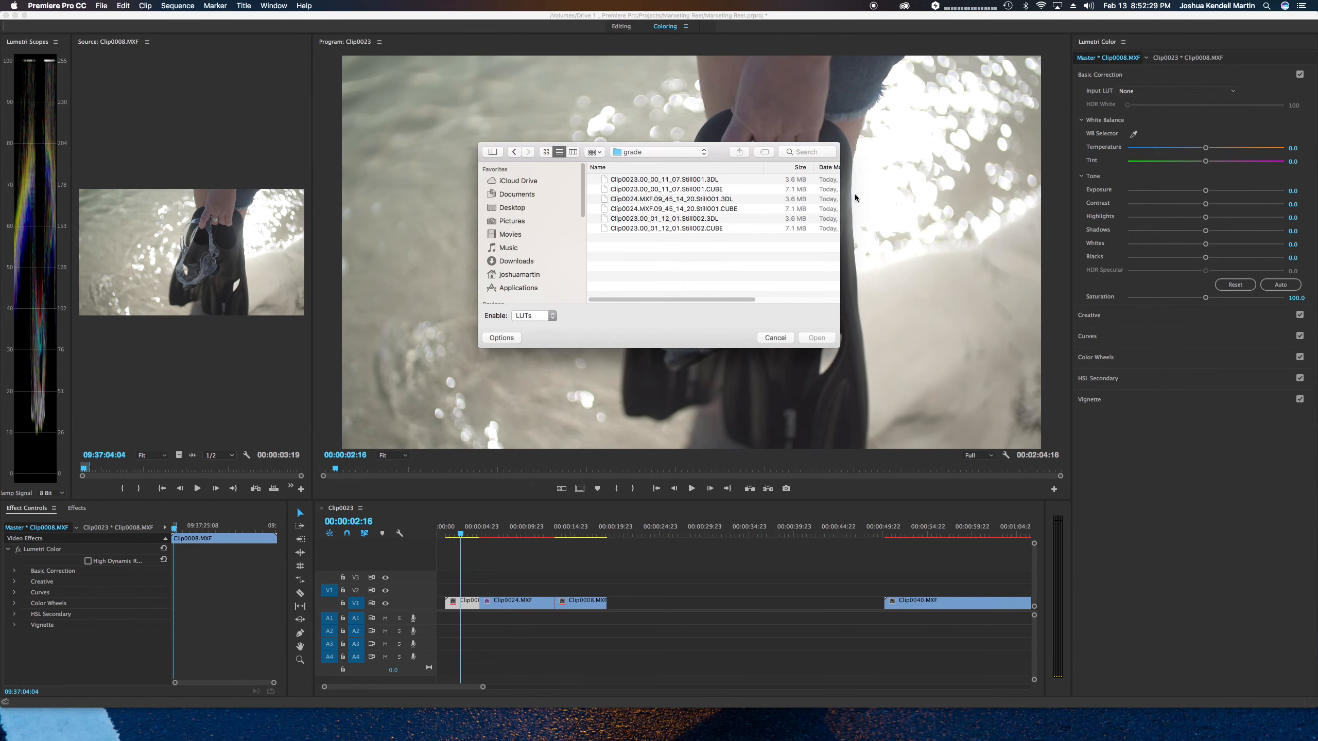
double_click(639, 232)
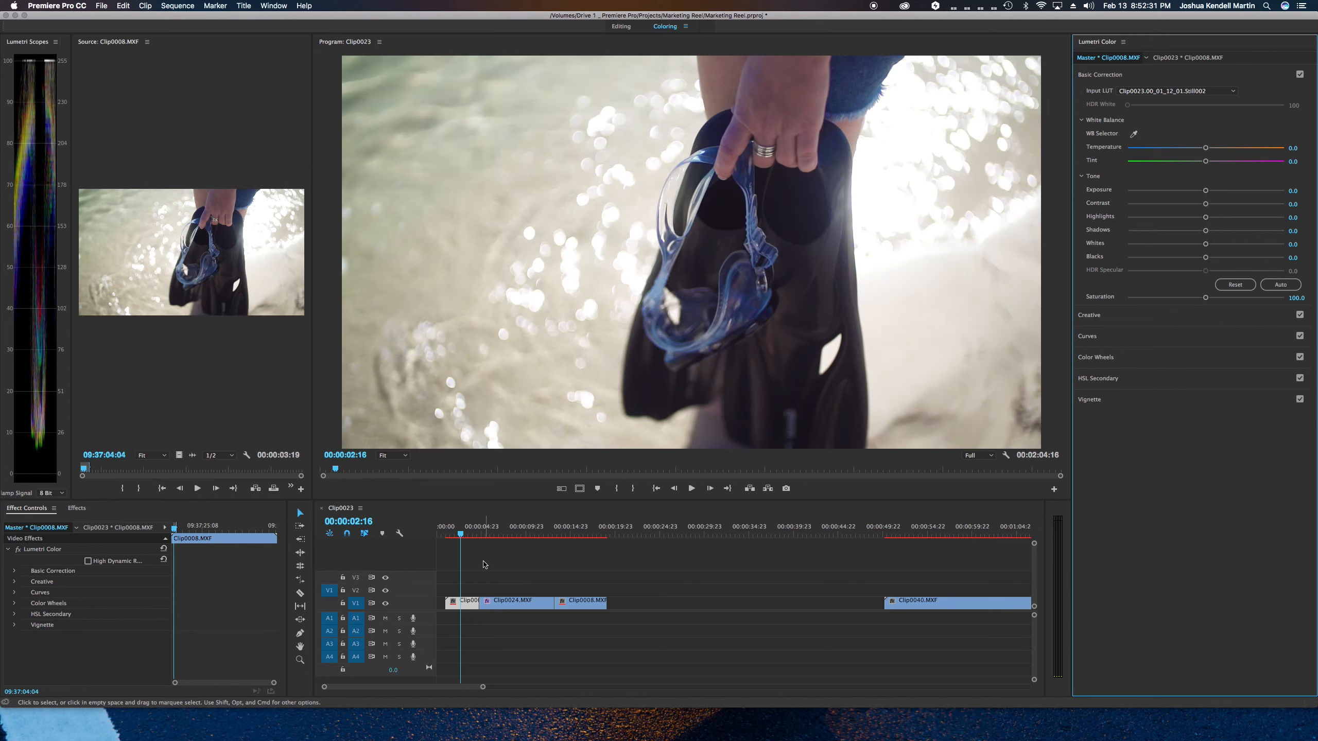
Check graded Clip0024.MXF at 00:00:08:14, and play ungraded Clip0040.MXF from 00:00:51:11.
left_click_drag(465, 530, 512, 535)
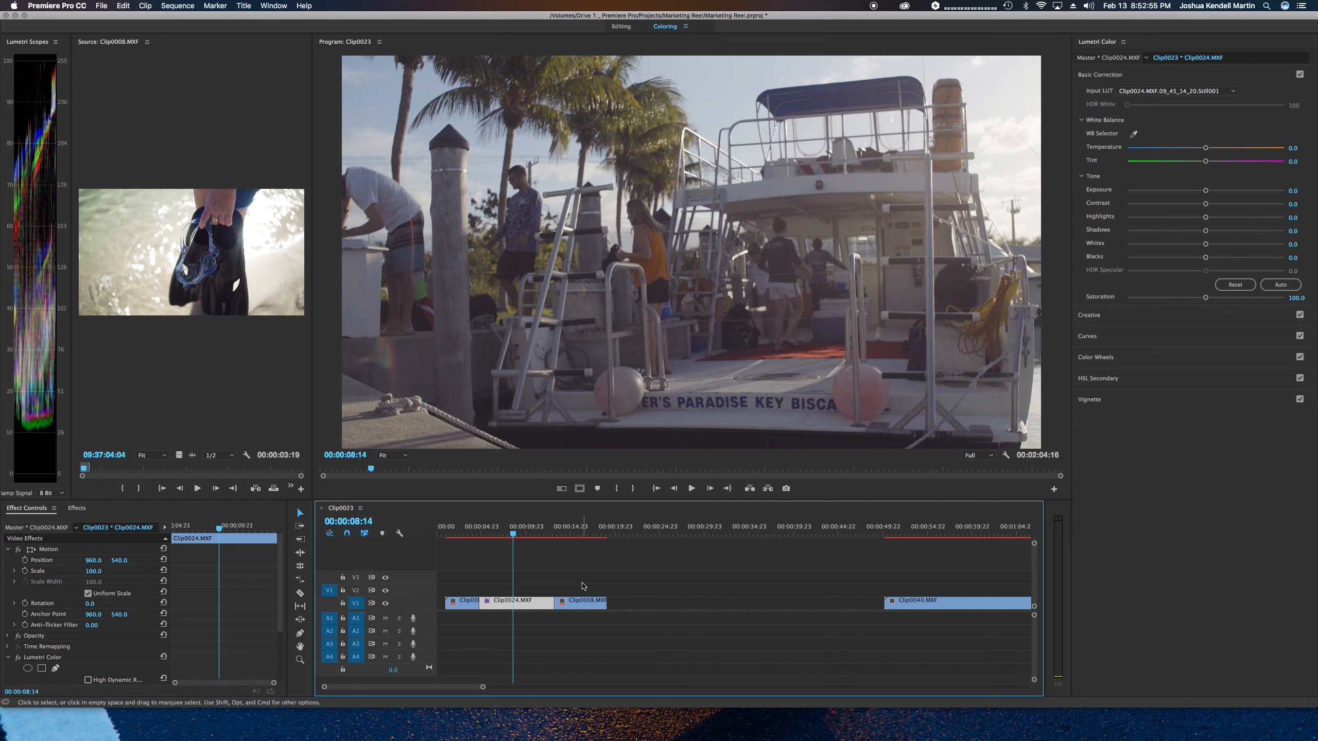
left_click(897, 536)
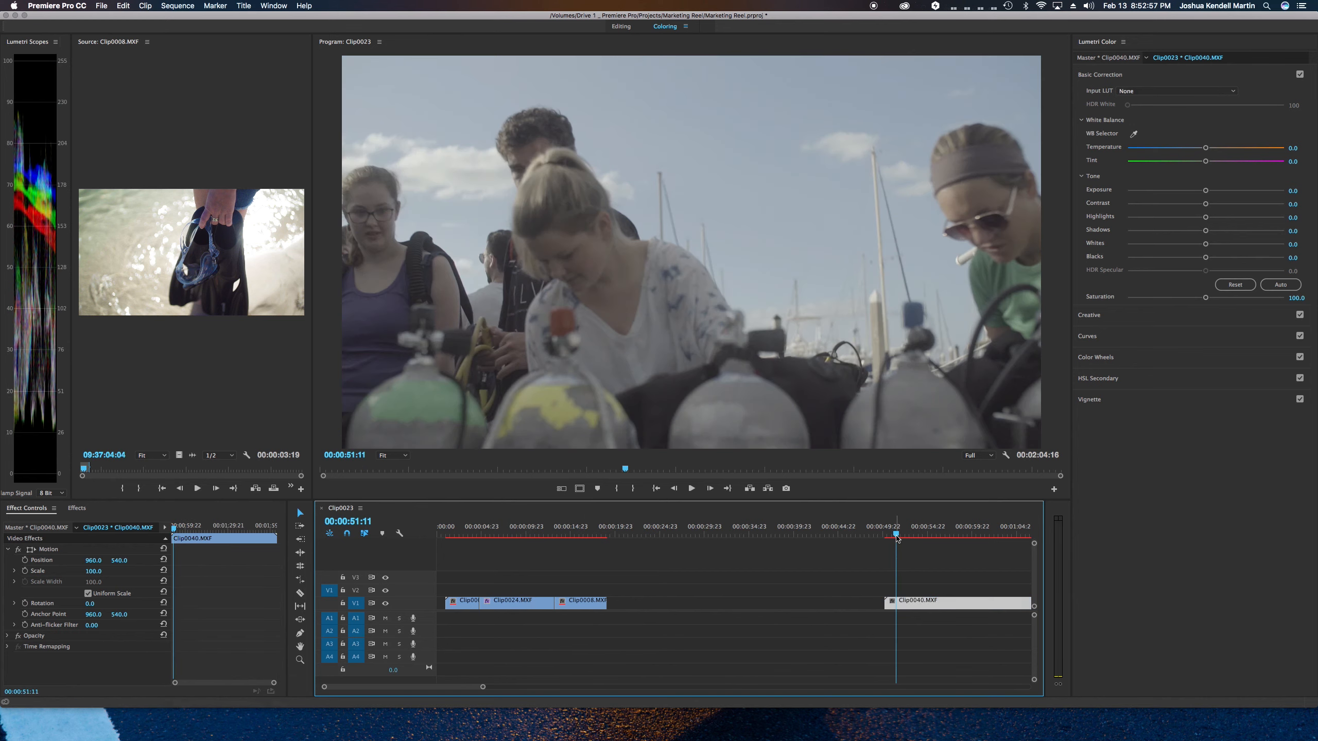
key("space")
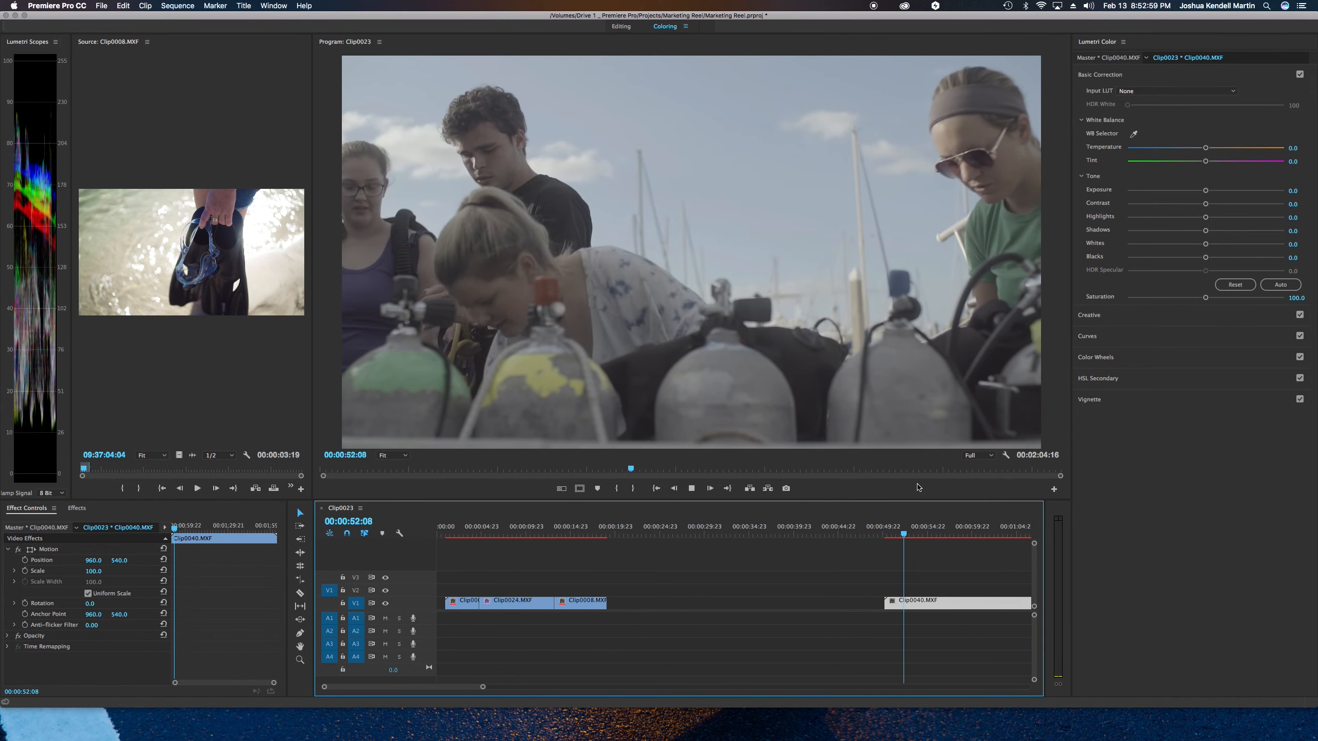